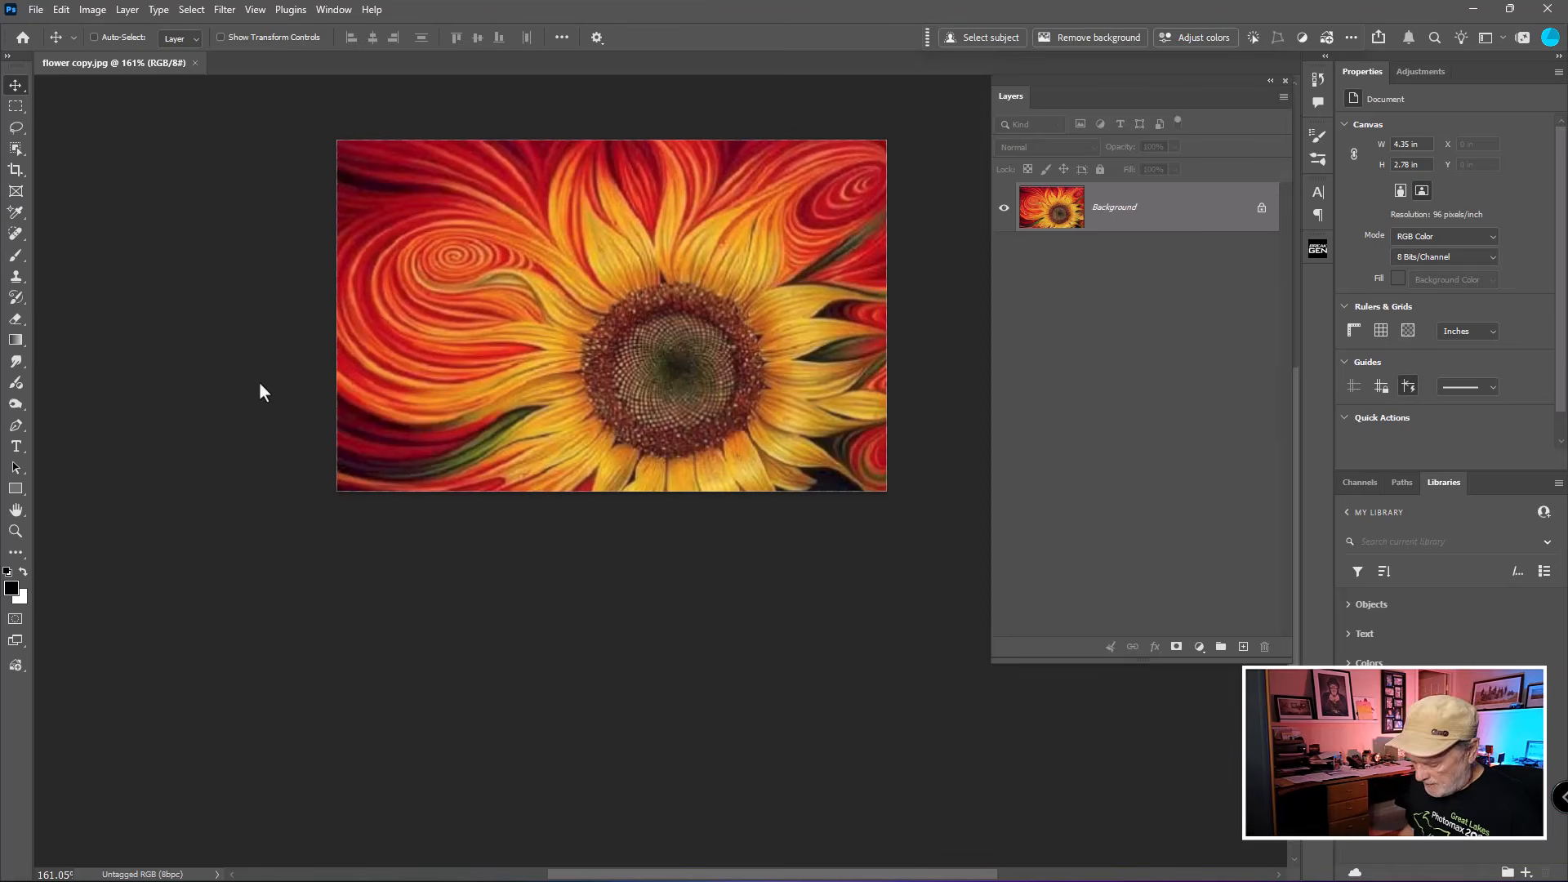
- Open the abstract orange-and-yellow background and the vibrant yellow coneflower images together from the Sample Image folder
{"action": "key", "text": "ctrl+o"}
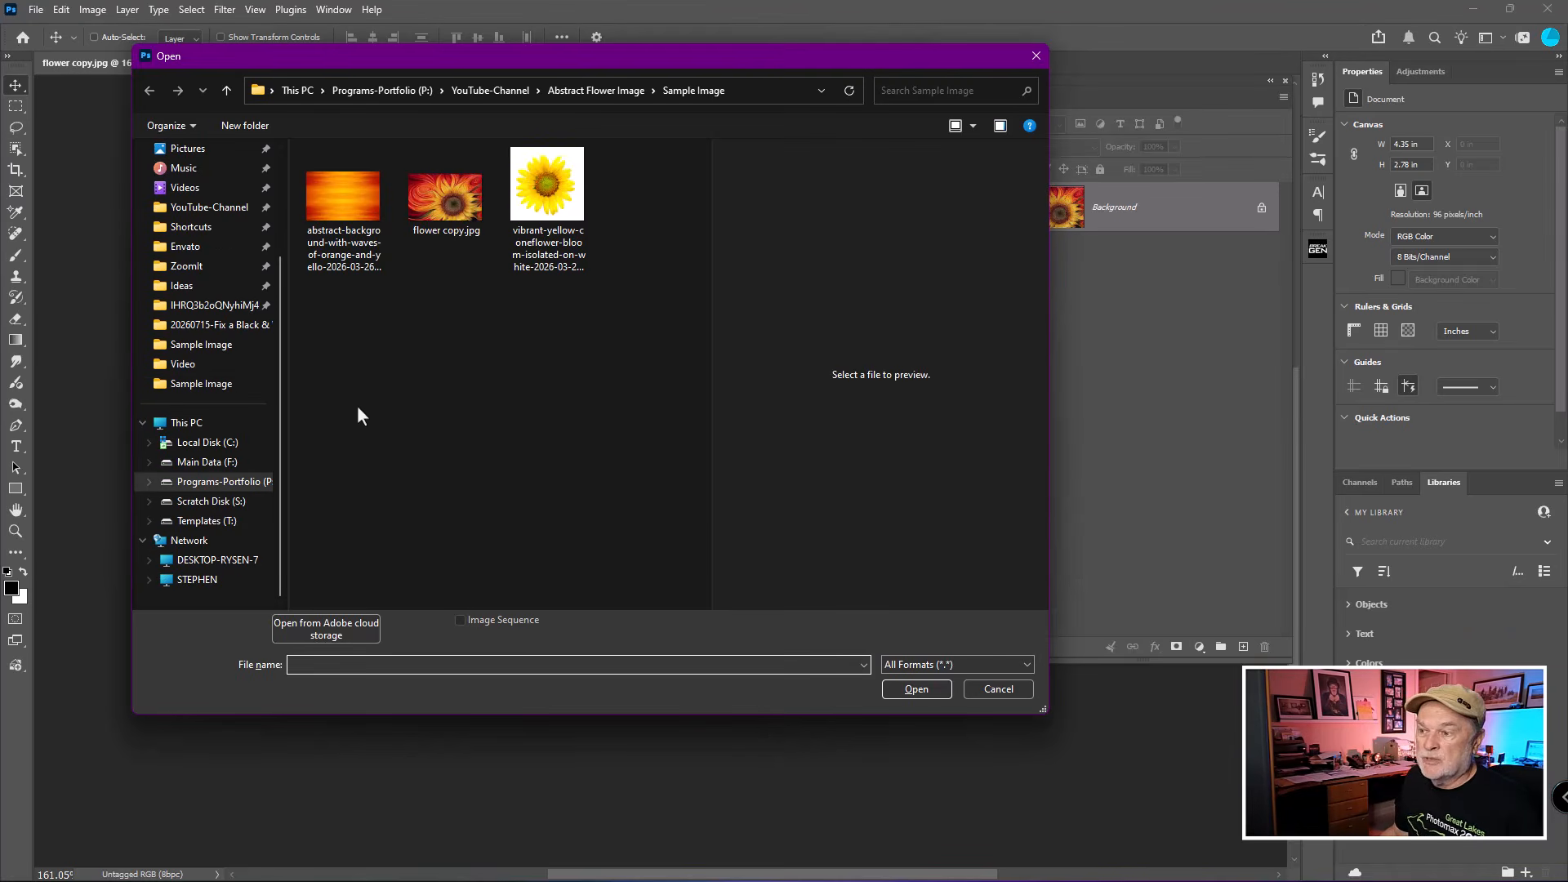
{"action": "left_click", "coordinate": [349, 216]}
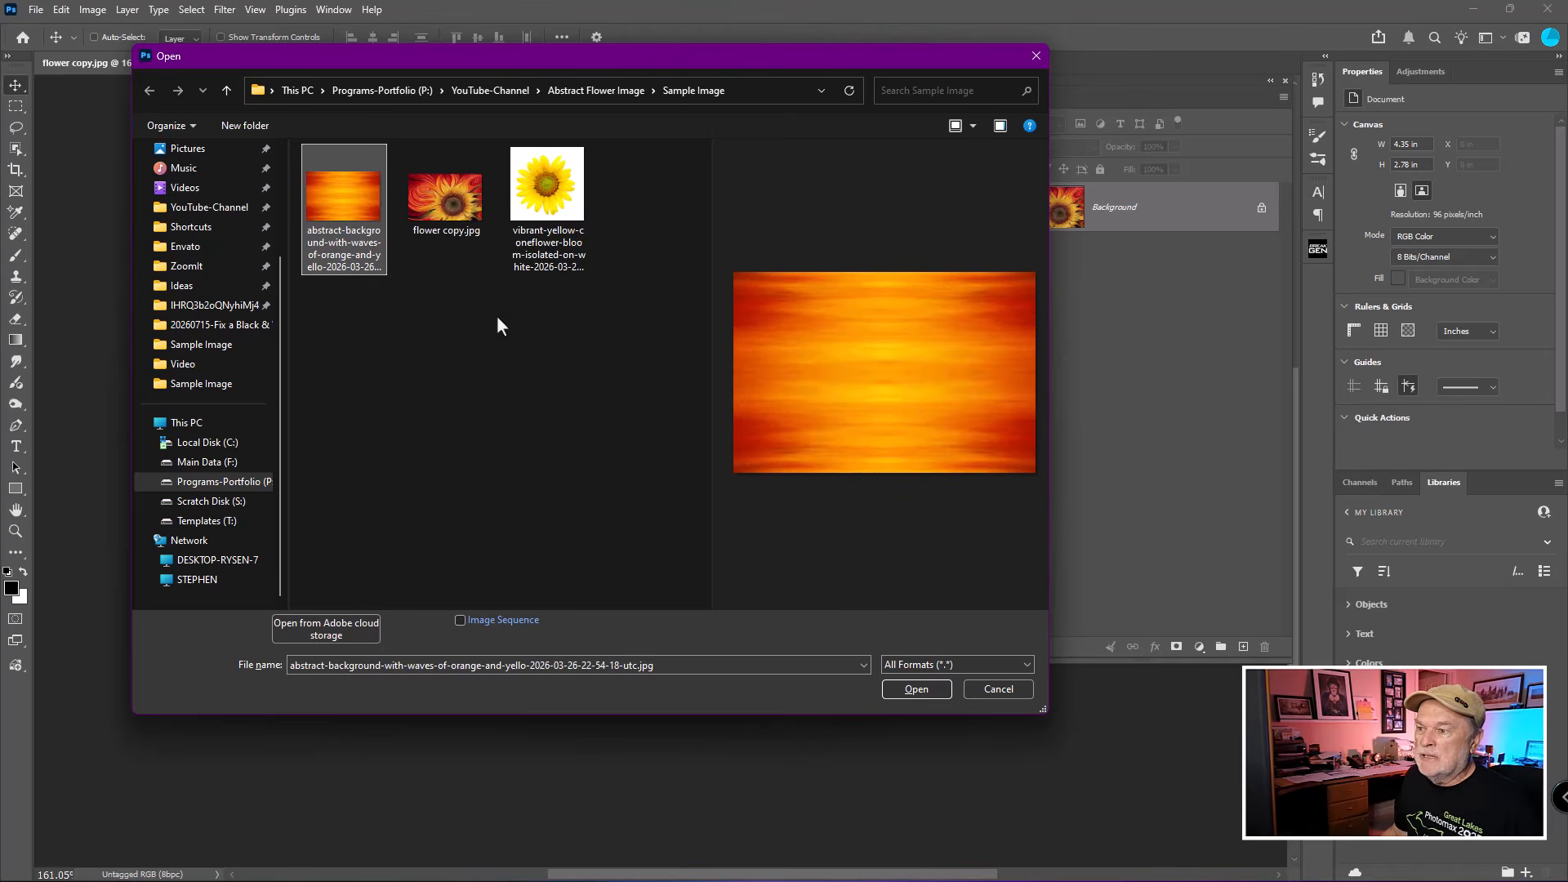
{"action": "left_click", "coordinate": [567, 204]}
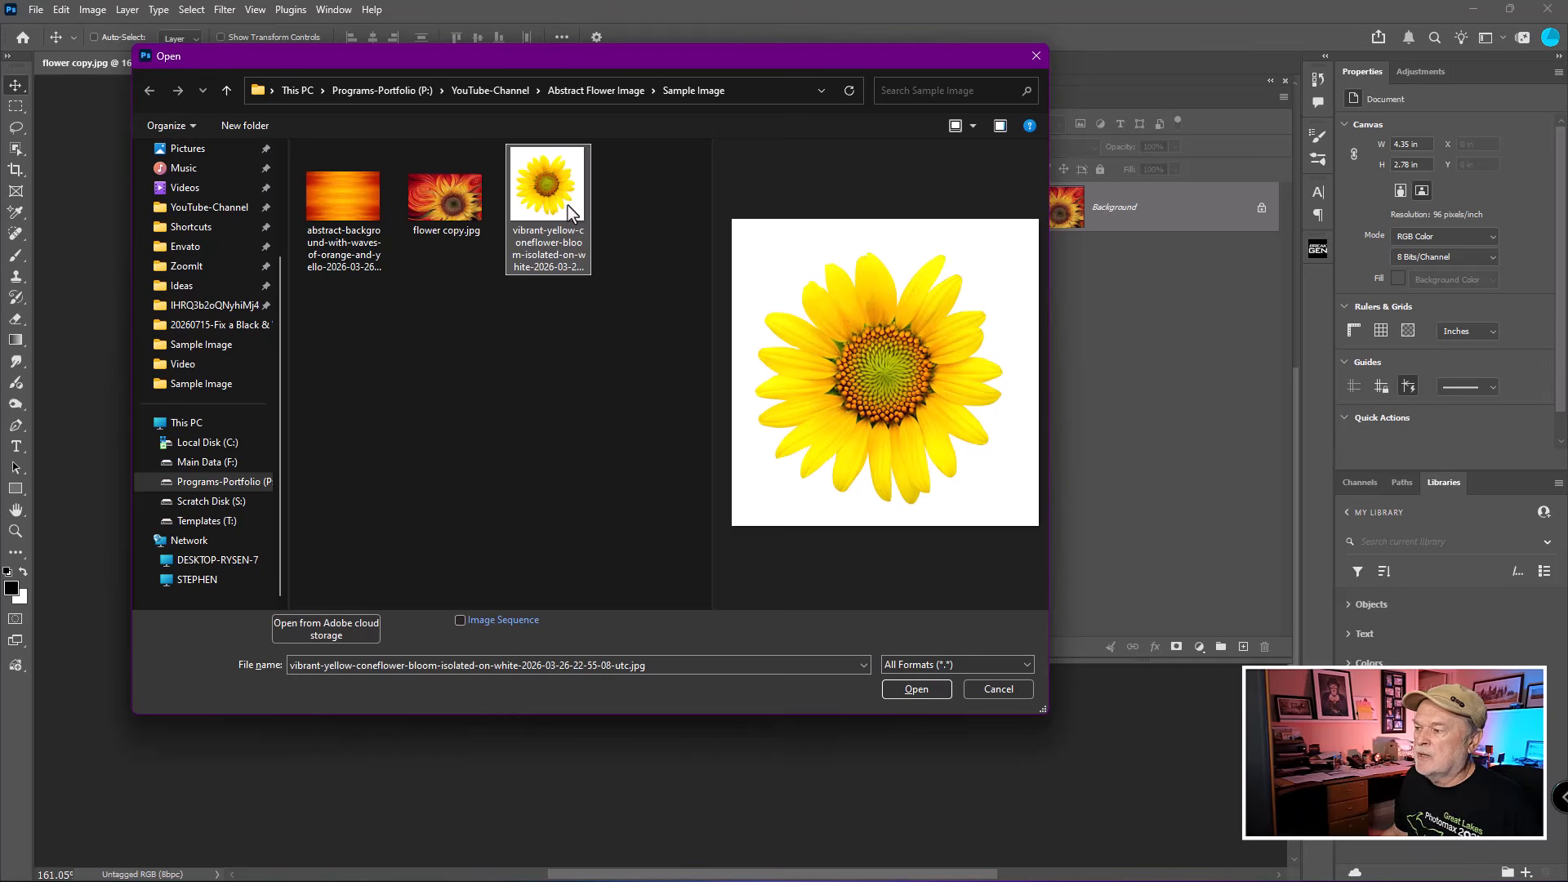
{"action": "left_click", "coordinate": [340, 204], "text": "ctrl"}
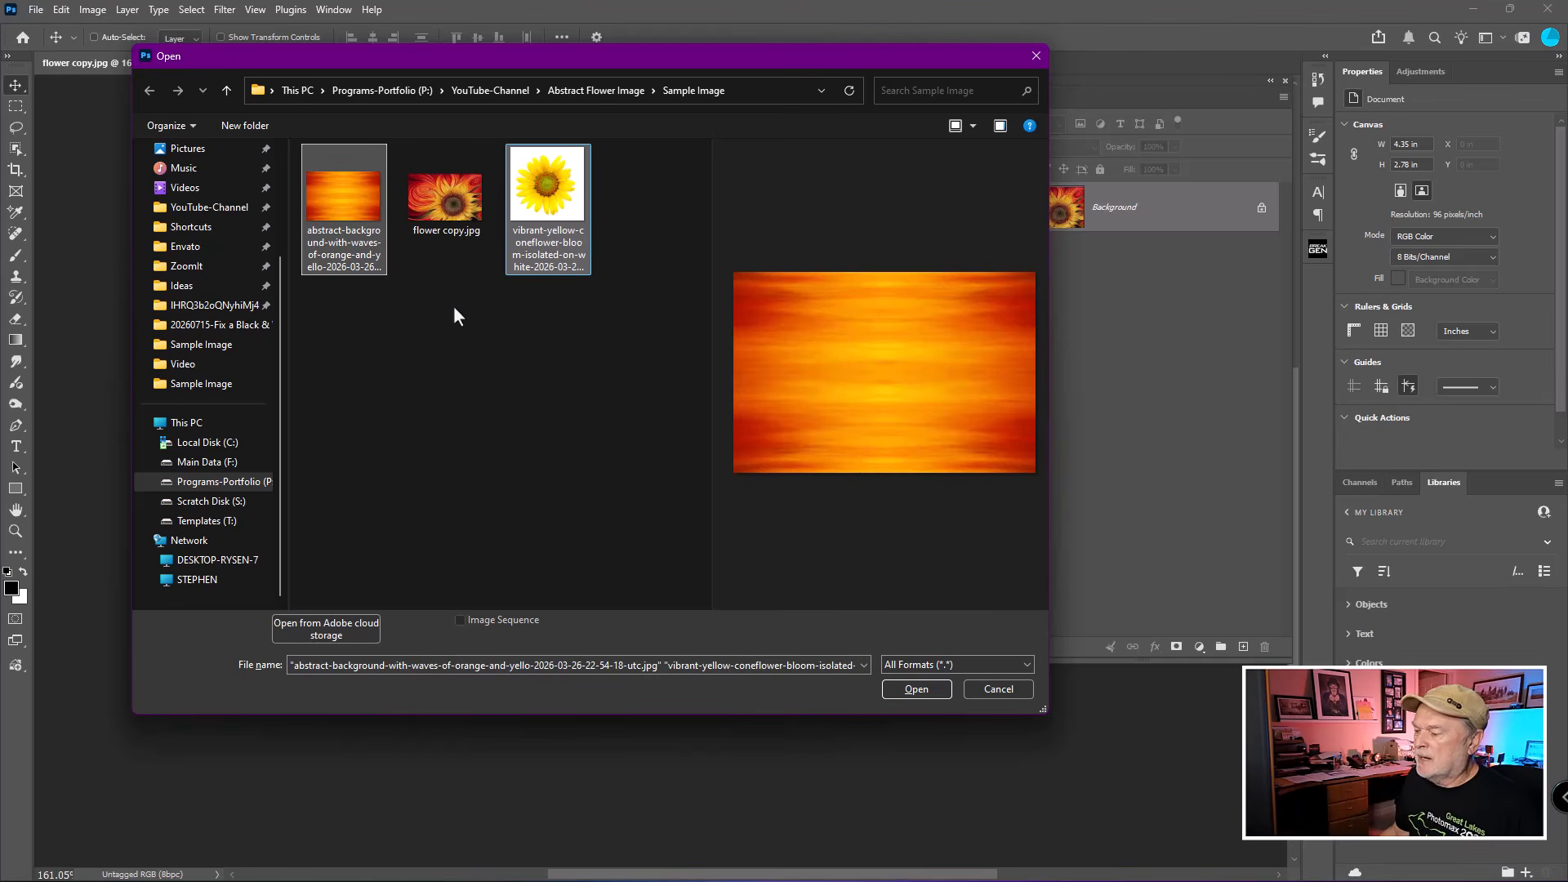
{"action": "left_click", "coordinate": [915, 689]}
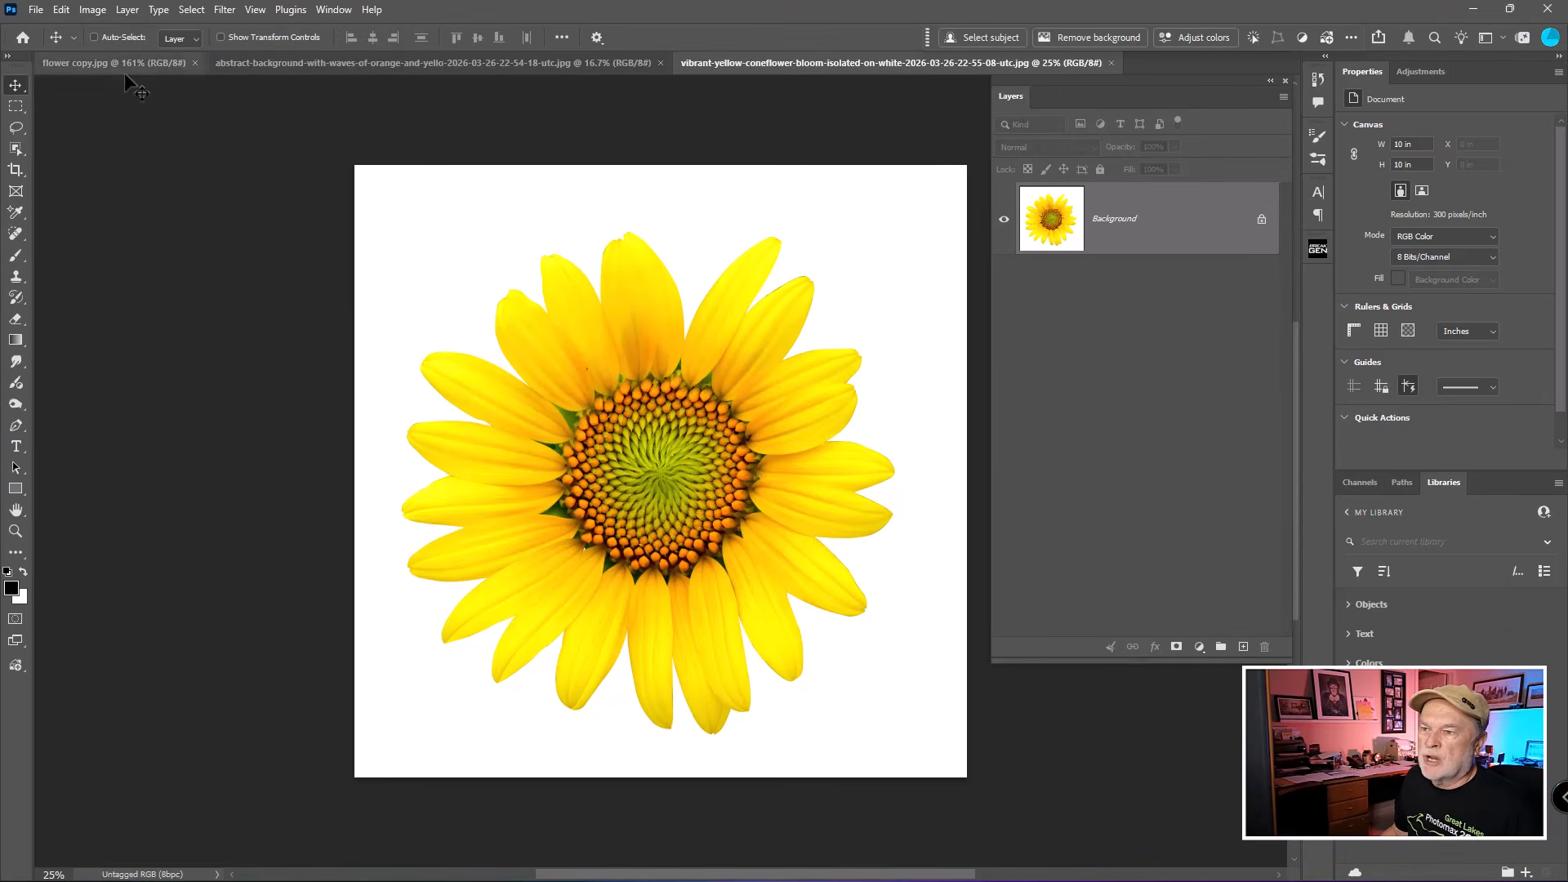
{"action": "left_click", "coordinate": [362, 65]}
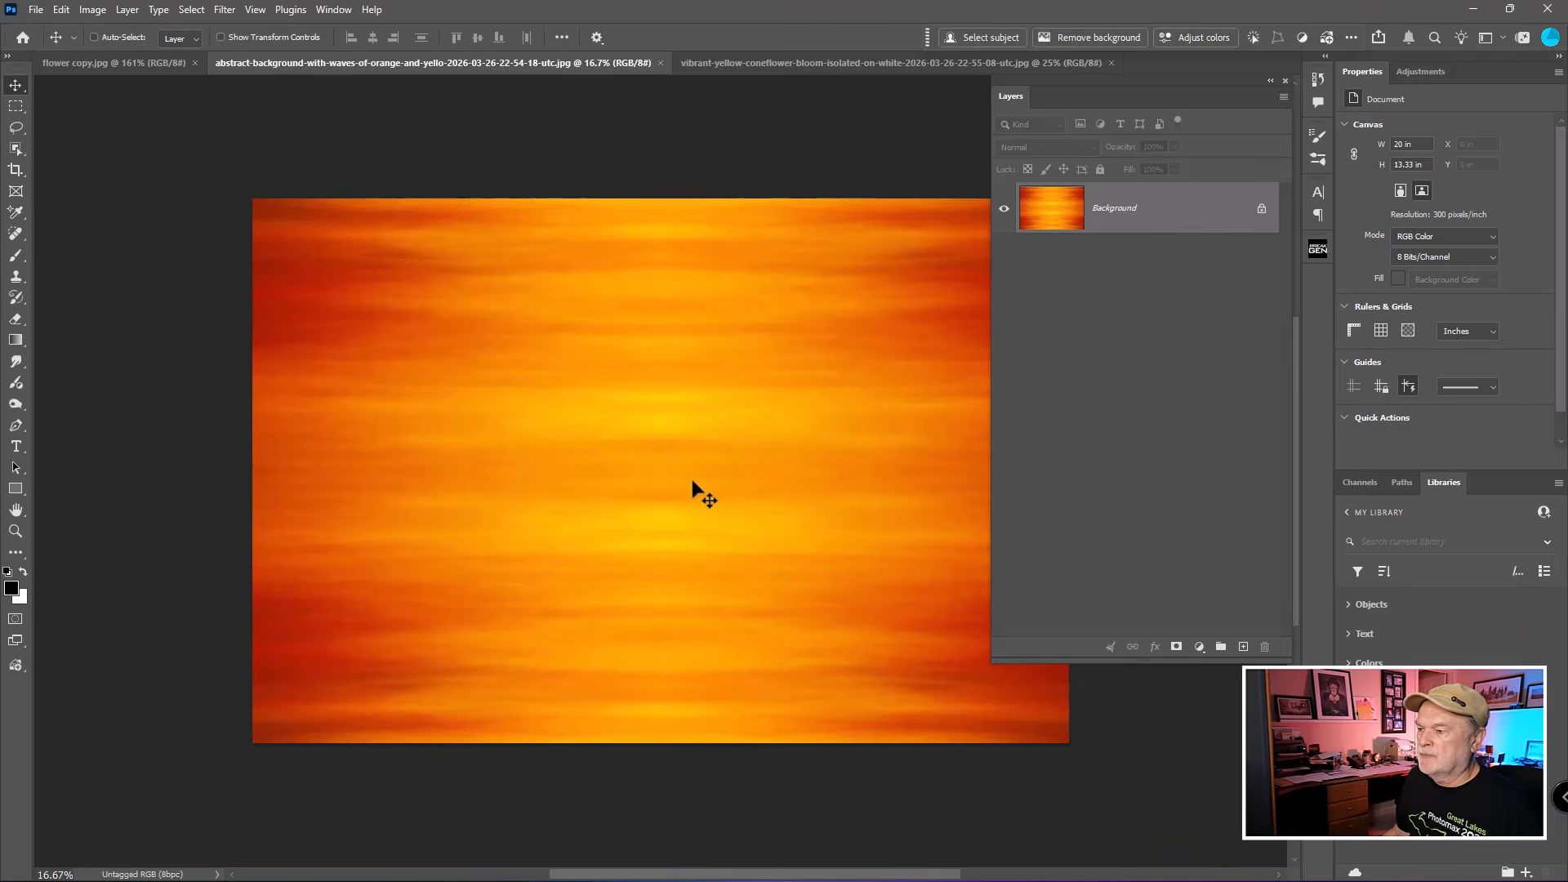
{"action": "left_click_drag", "start_coordinate": [693, 491], "coordinate": [610, 383]}
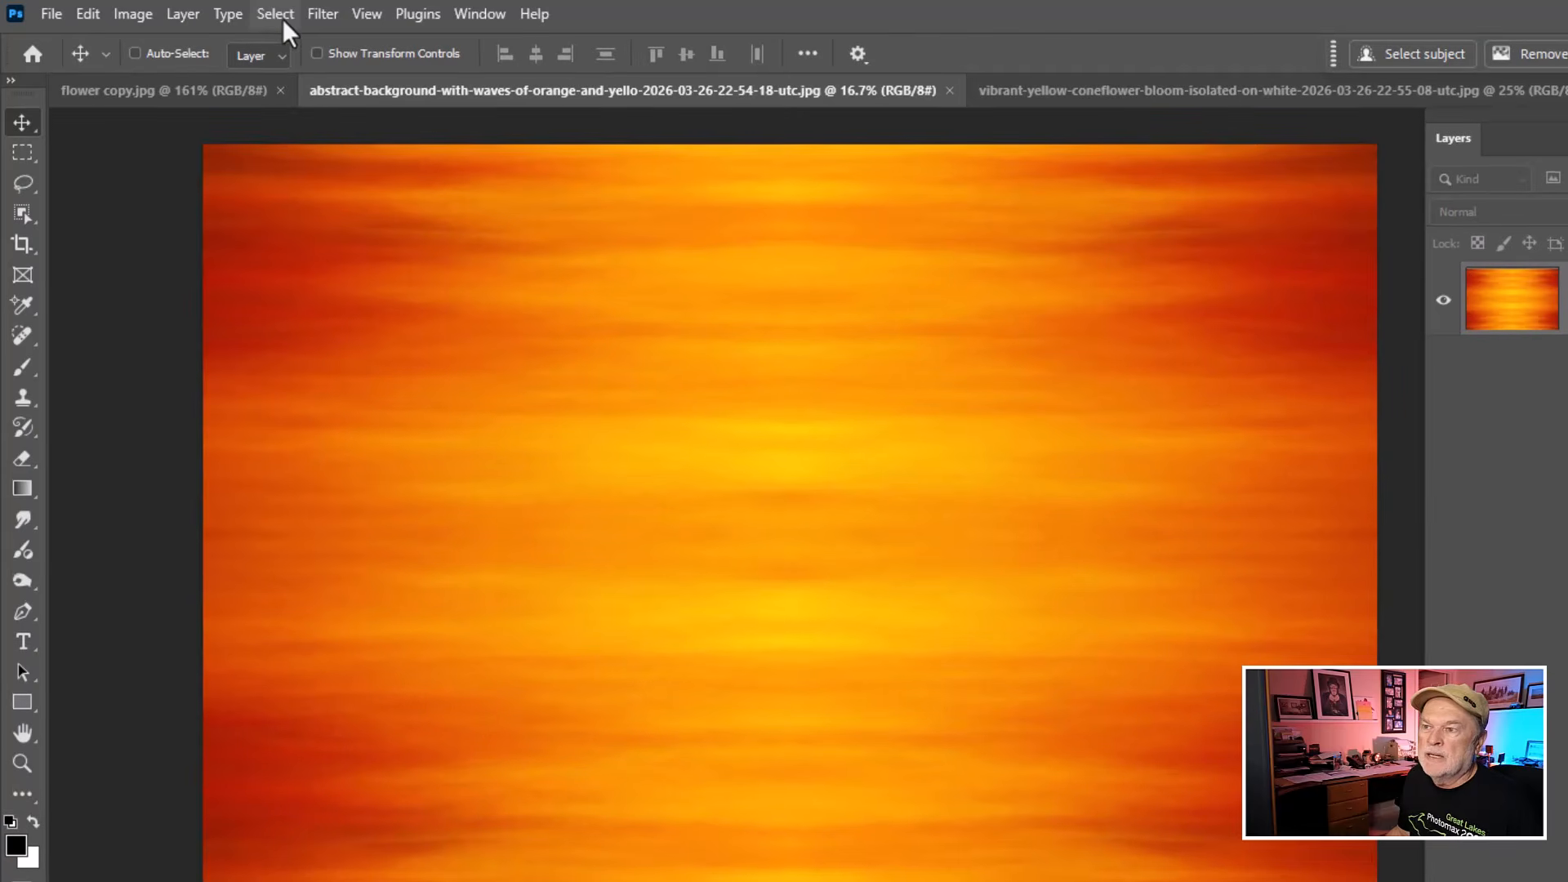
{"action": "left_click", "coordinate": [319, 16]}
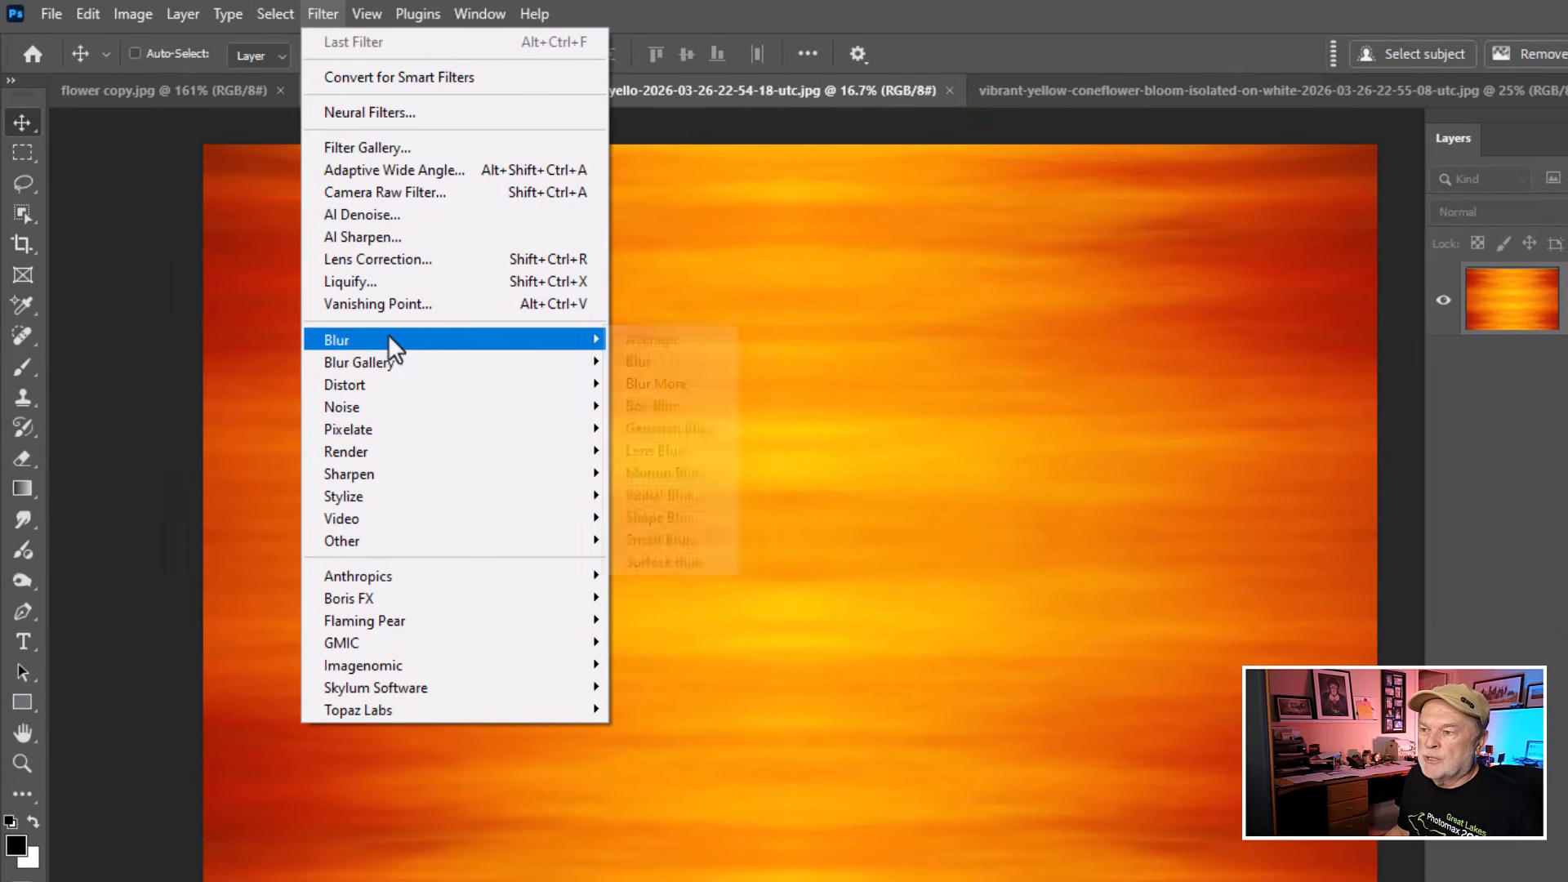
{"action": "mouse_move", "coordinate": [389, 339]}
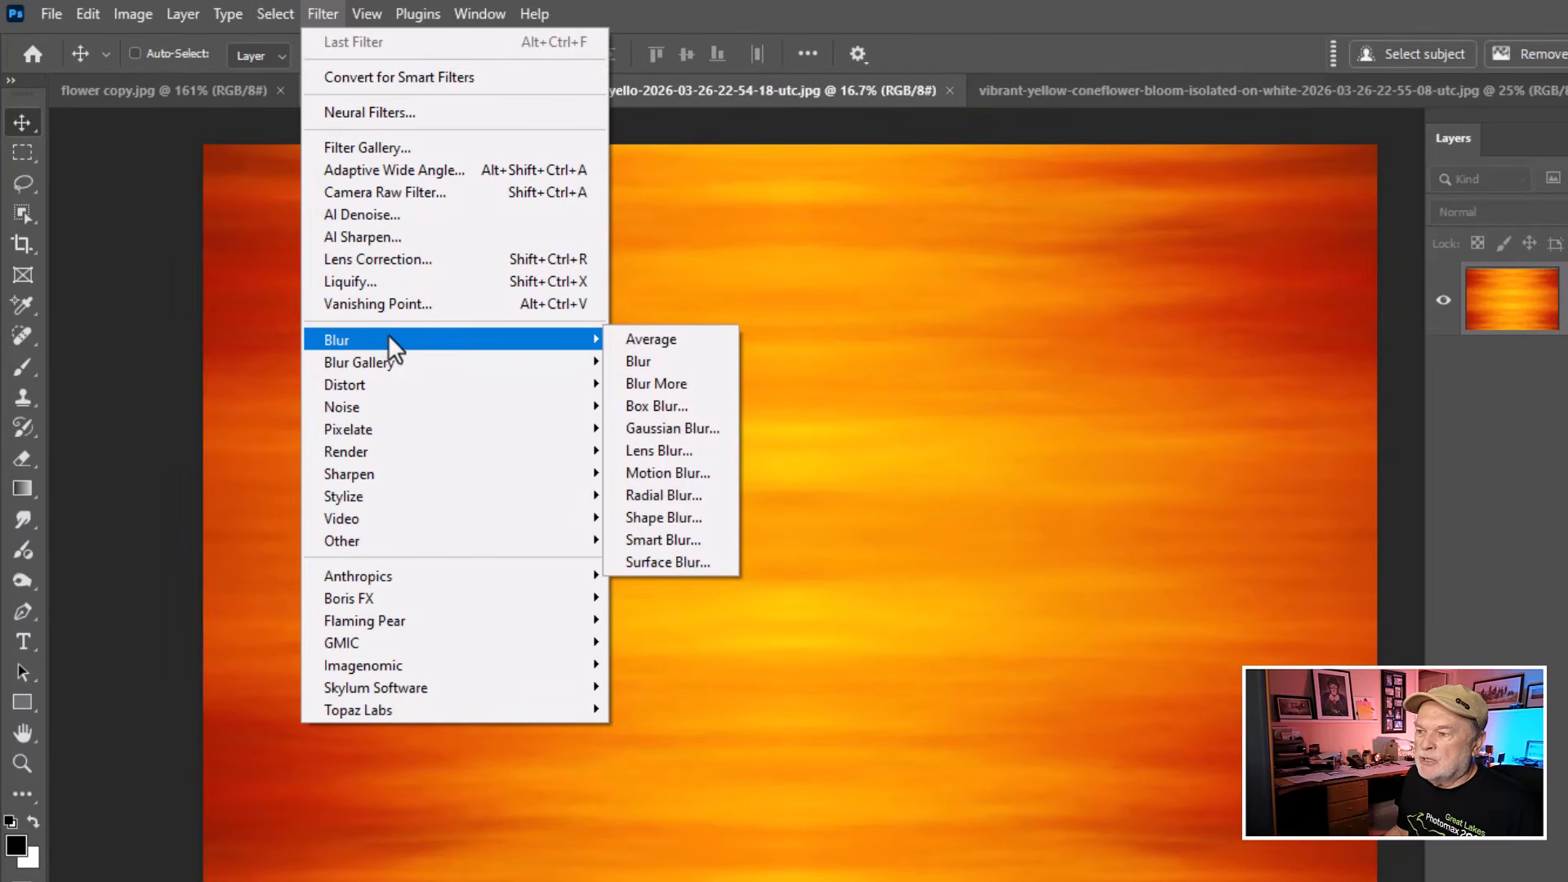
{"action": "left_click", "coordinate": [682, 472]}
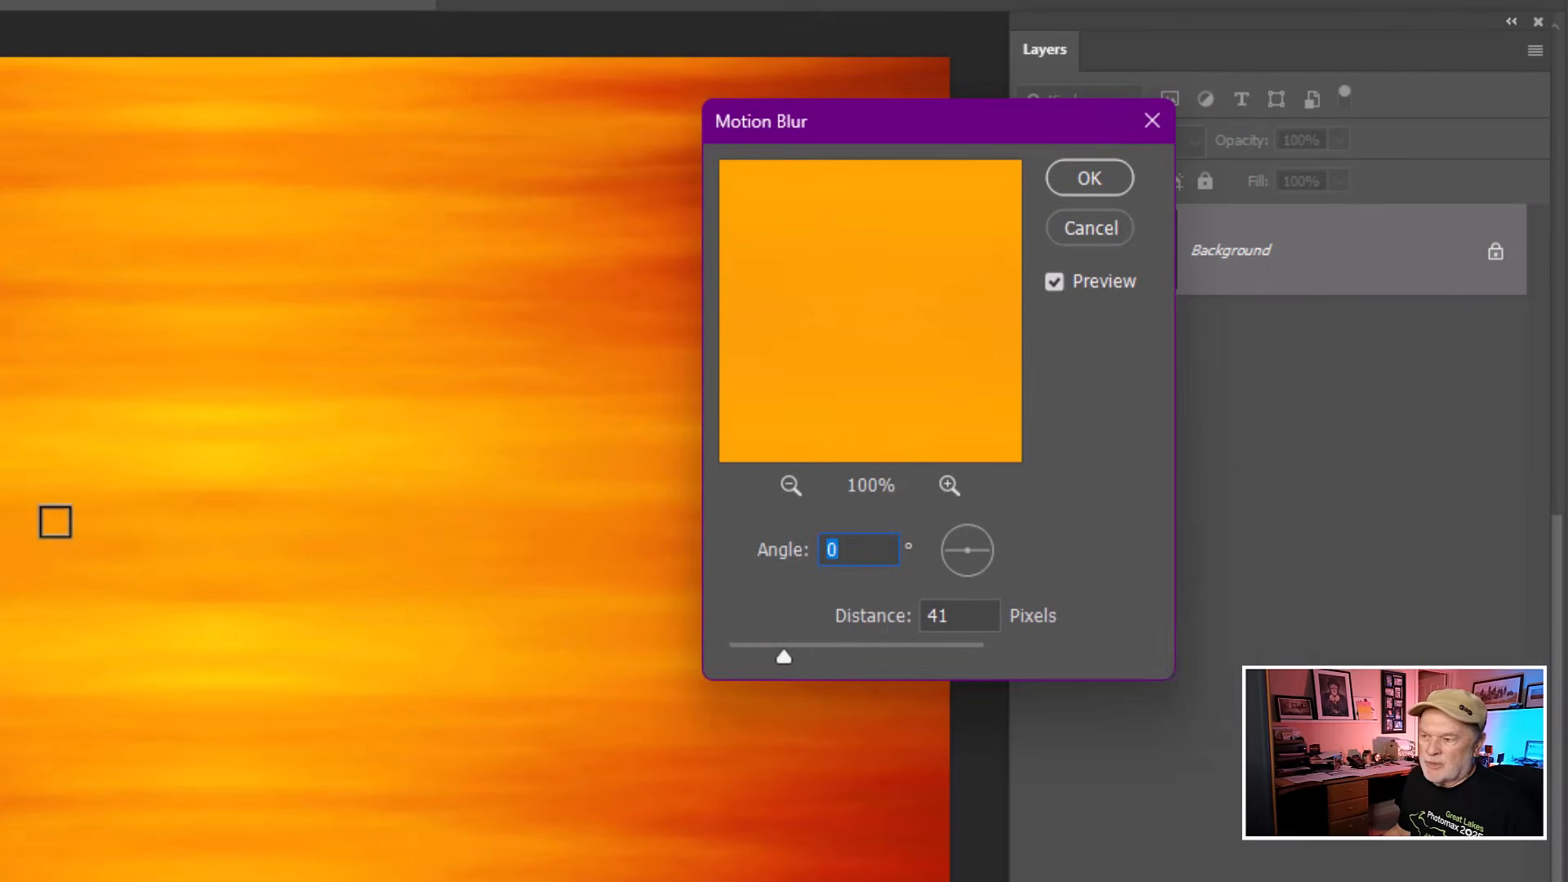
{"action": "left_click_drag", "start_coordinate": [787, 659], "coordinate": [842, 658]}
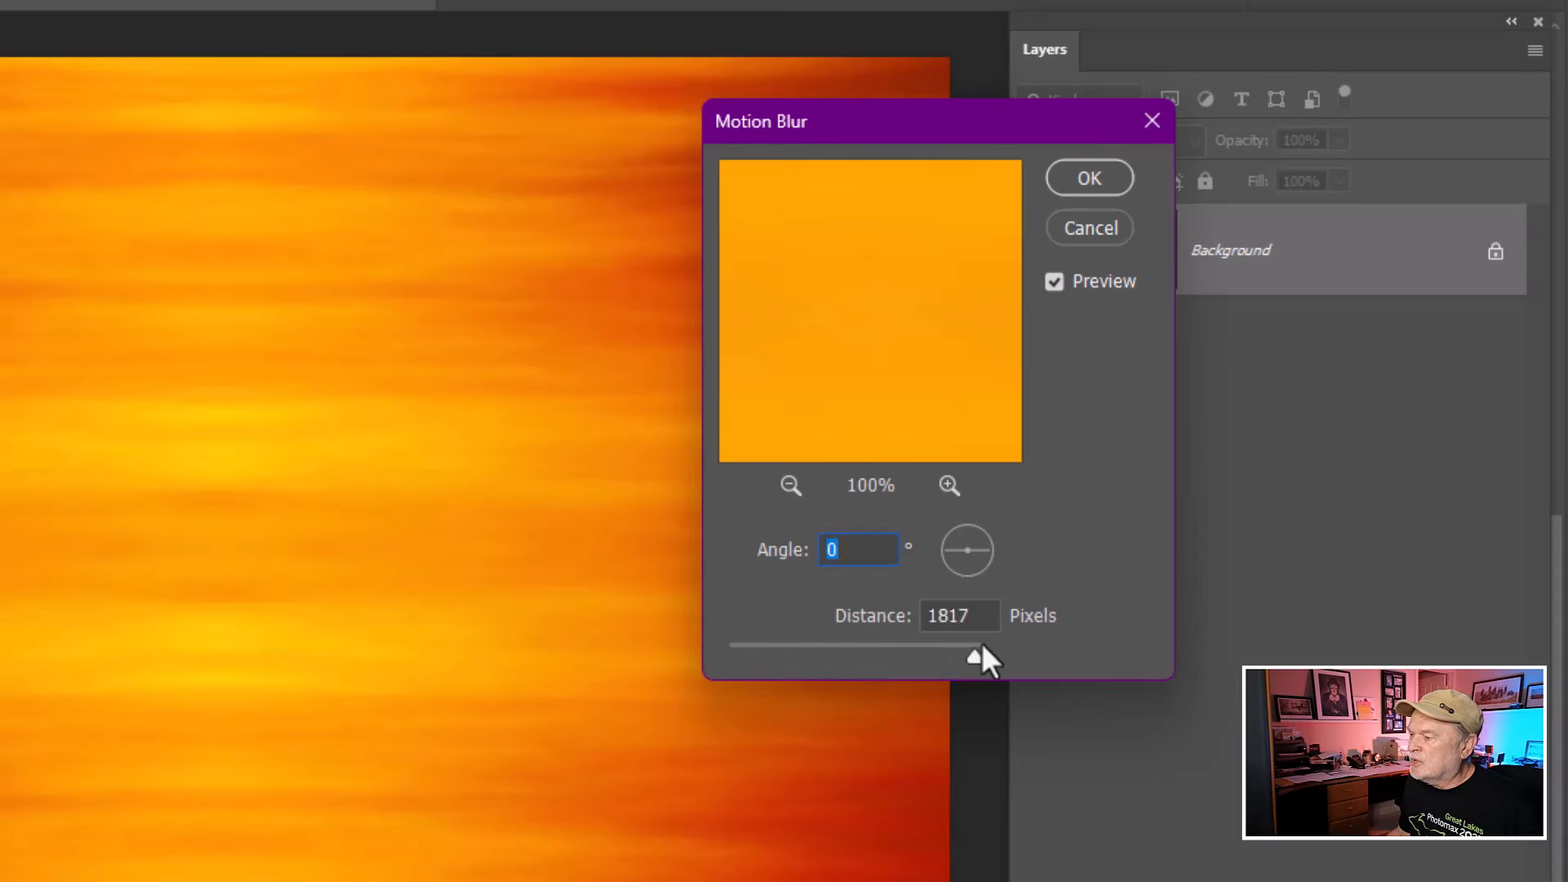
{"action": "left_click_drag", "start_coordinate": [982, 647], "coordinate": [987, 645]}
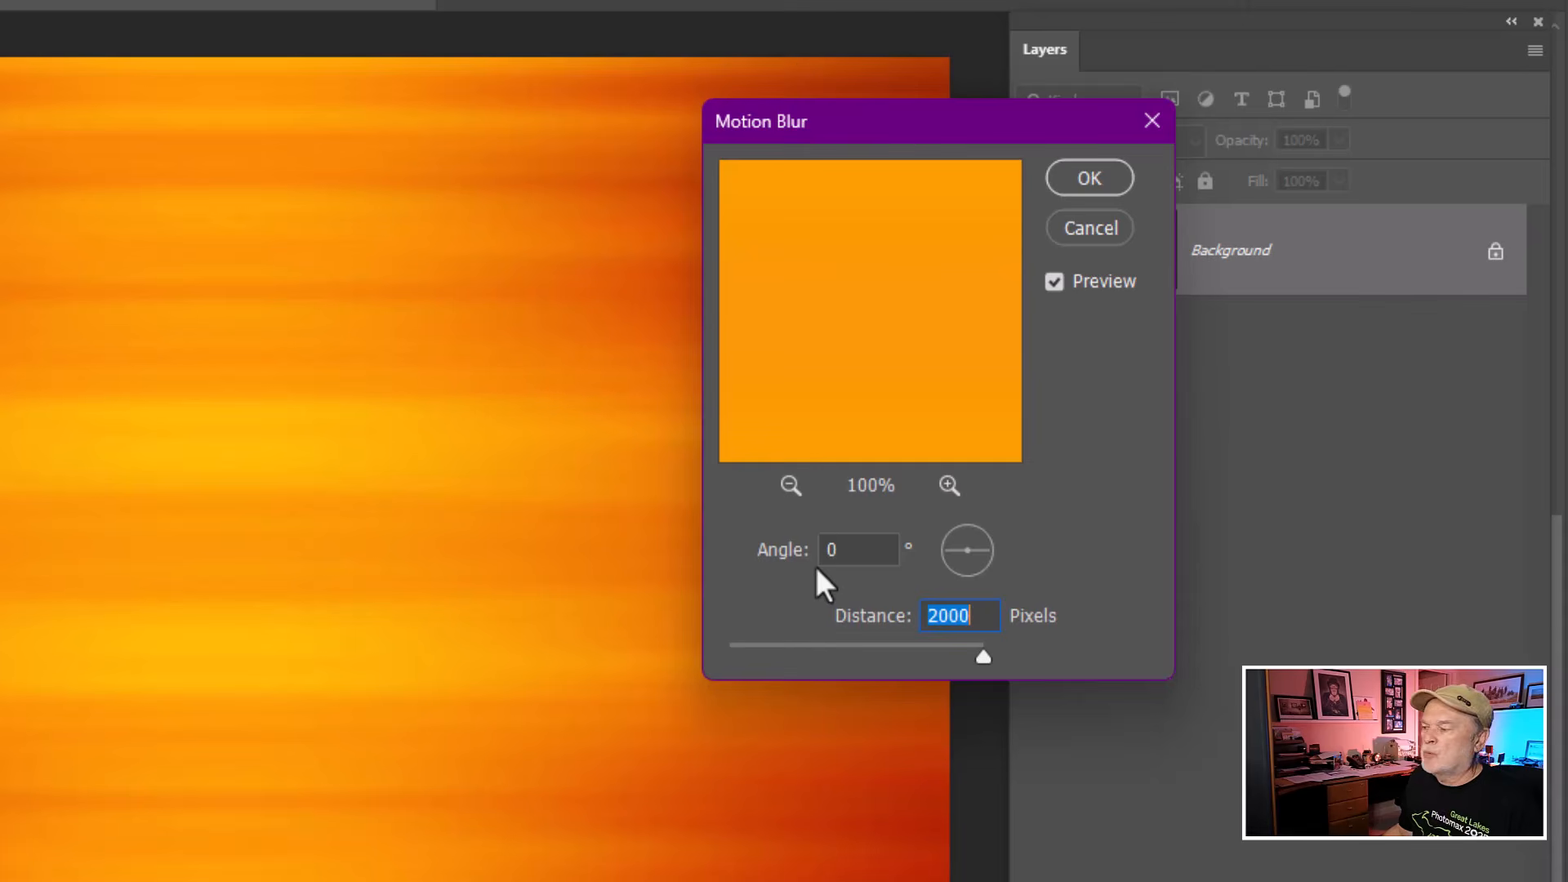
{"action": "left_click", "coordinate": [1105, 229]}
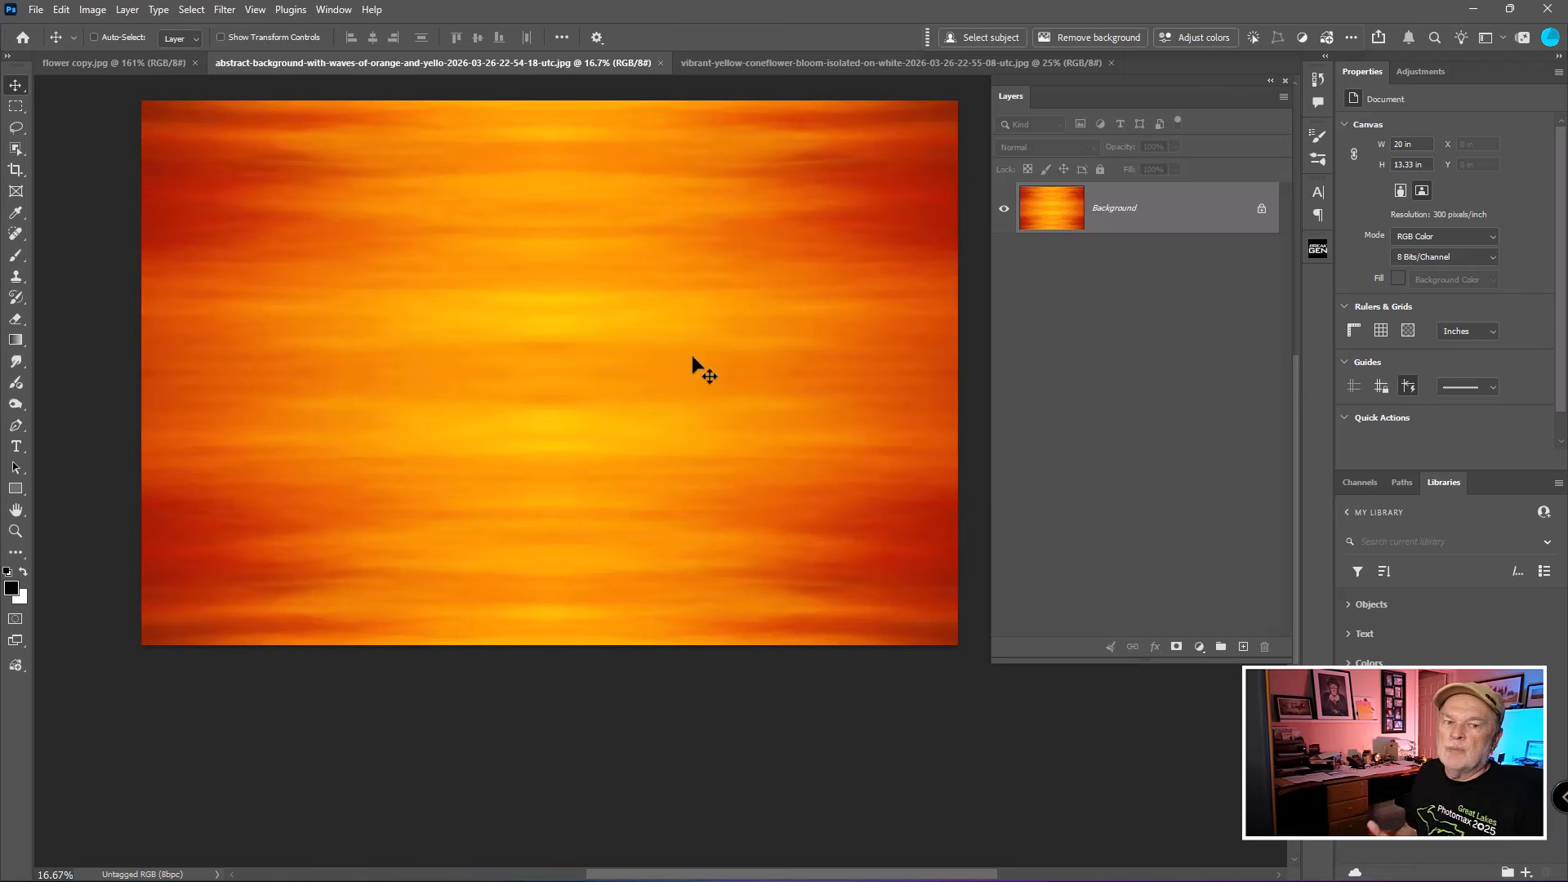
- Switch to the yellow coneflower image and select the flower with Select Subject
{"action": "left_click", "coordinate": [773, 66]}
{"action": "scroll", "coordinate": [748, 292], "scroll_direction": "down", "scroll_amount": 1}
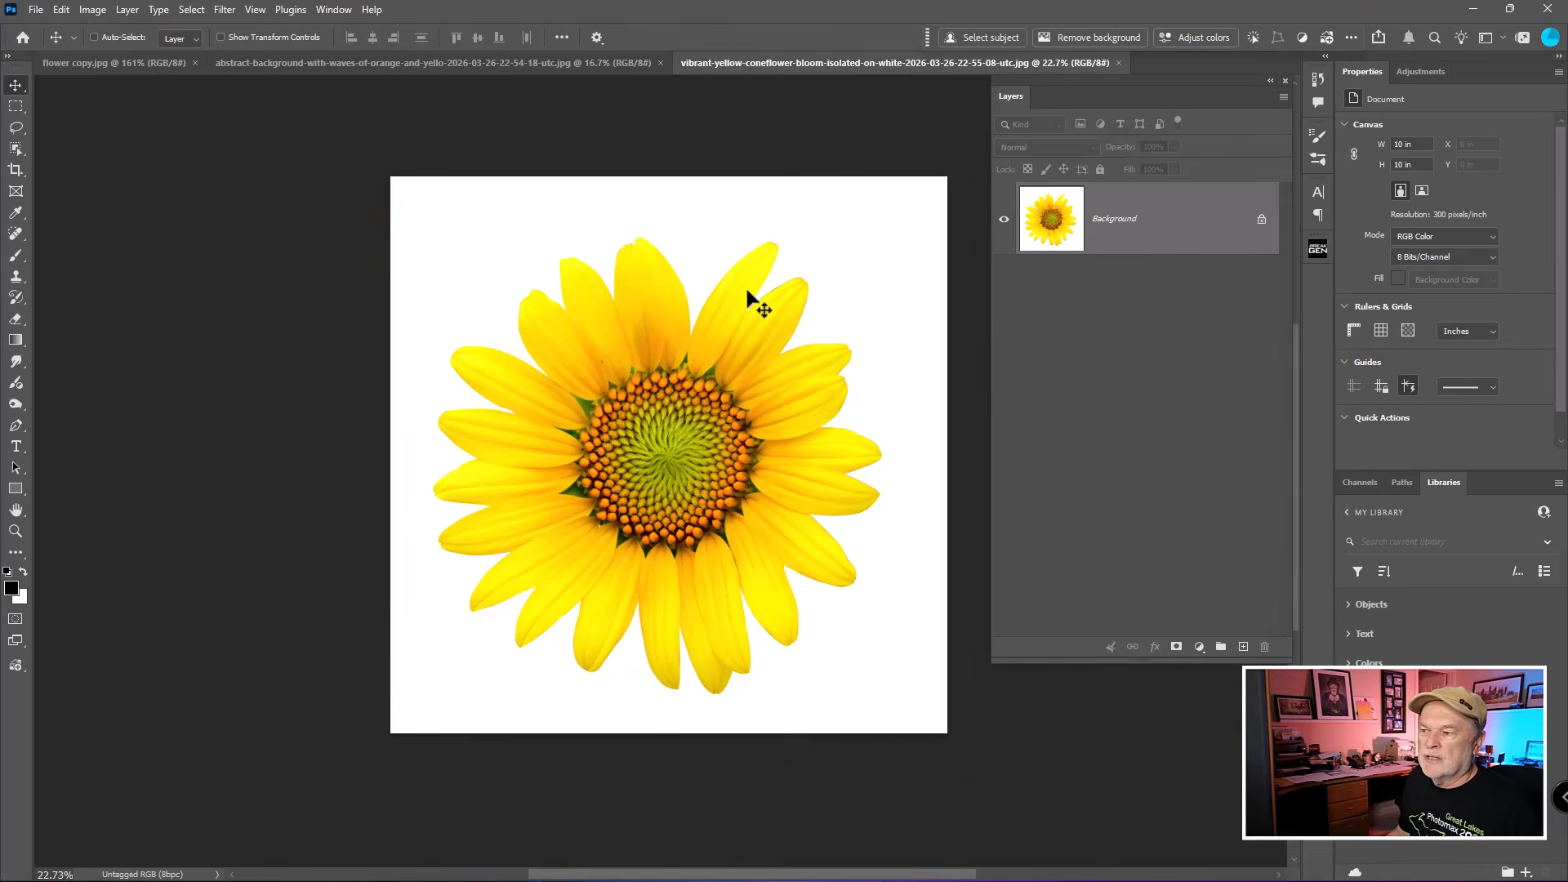
{"action": "left_click_drag", "start_coordinate": [750, 347], "coordinate": [742, 295]}
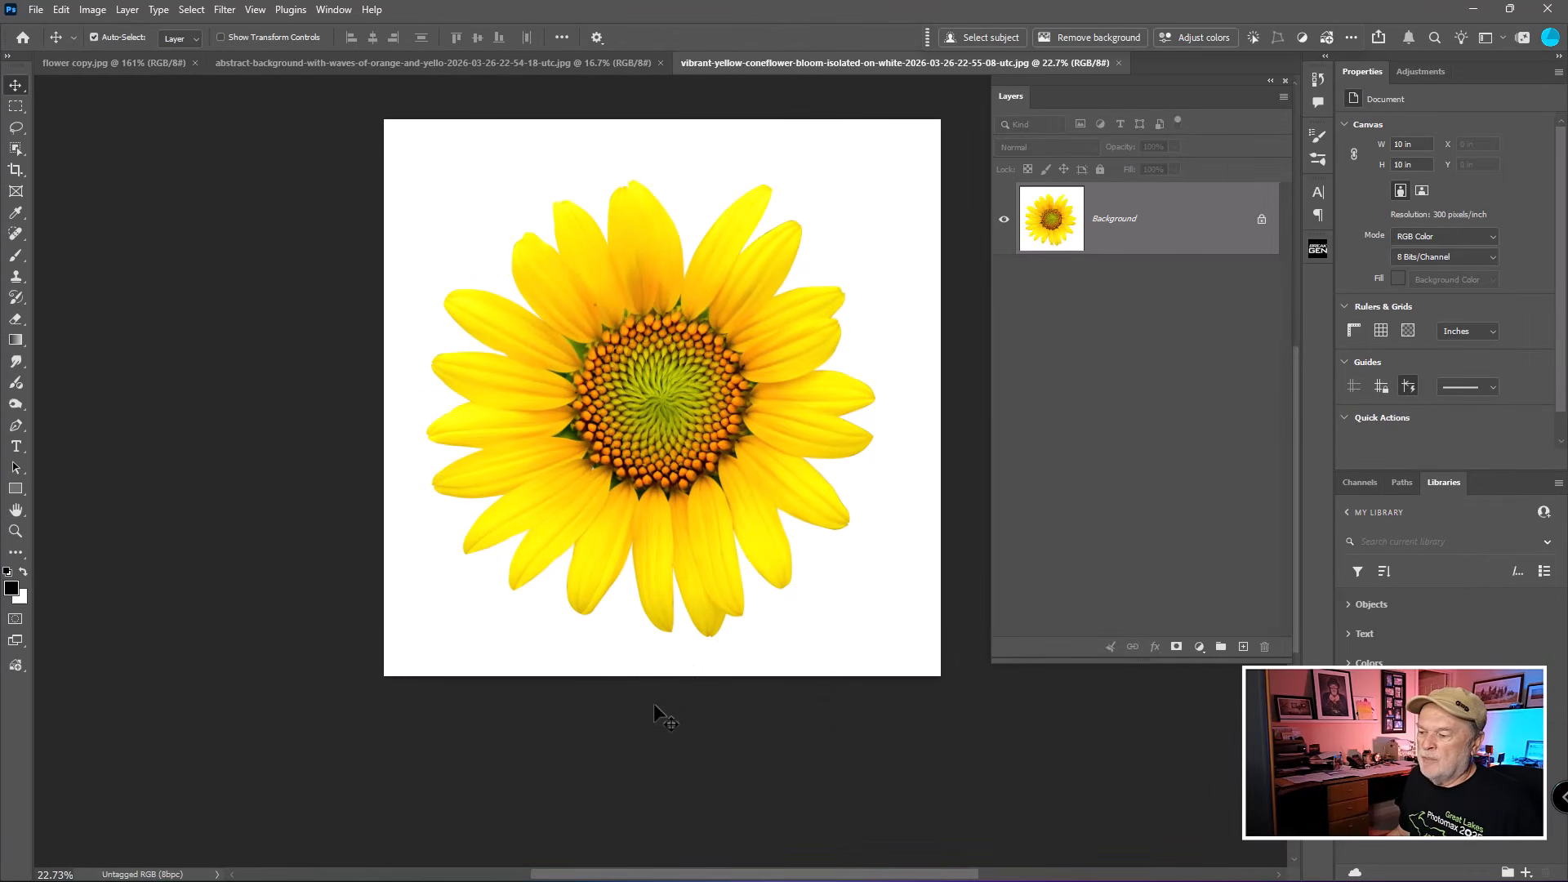
{"action": "left_click", "coordinate": [653, 704]}
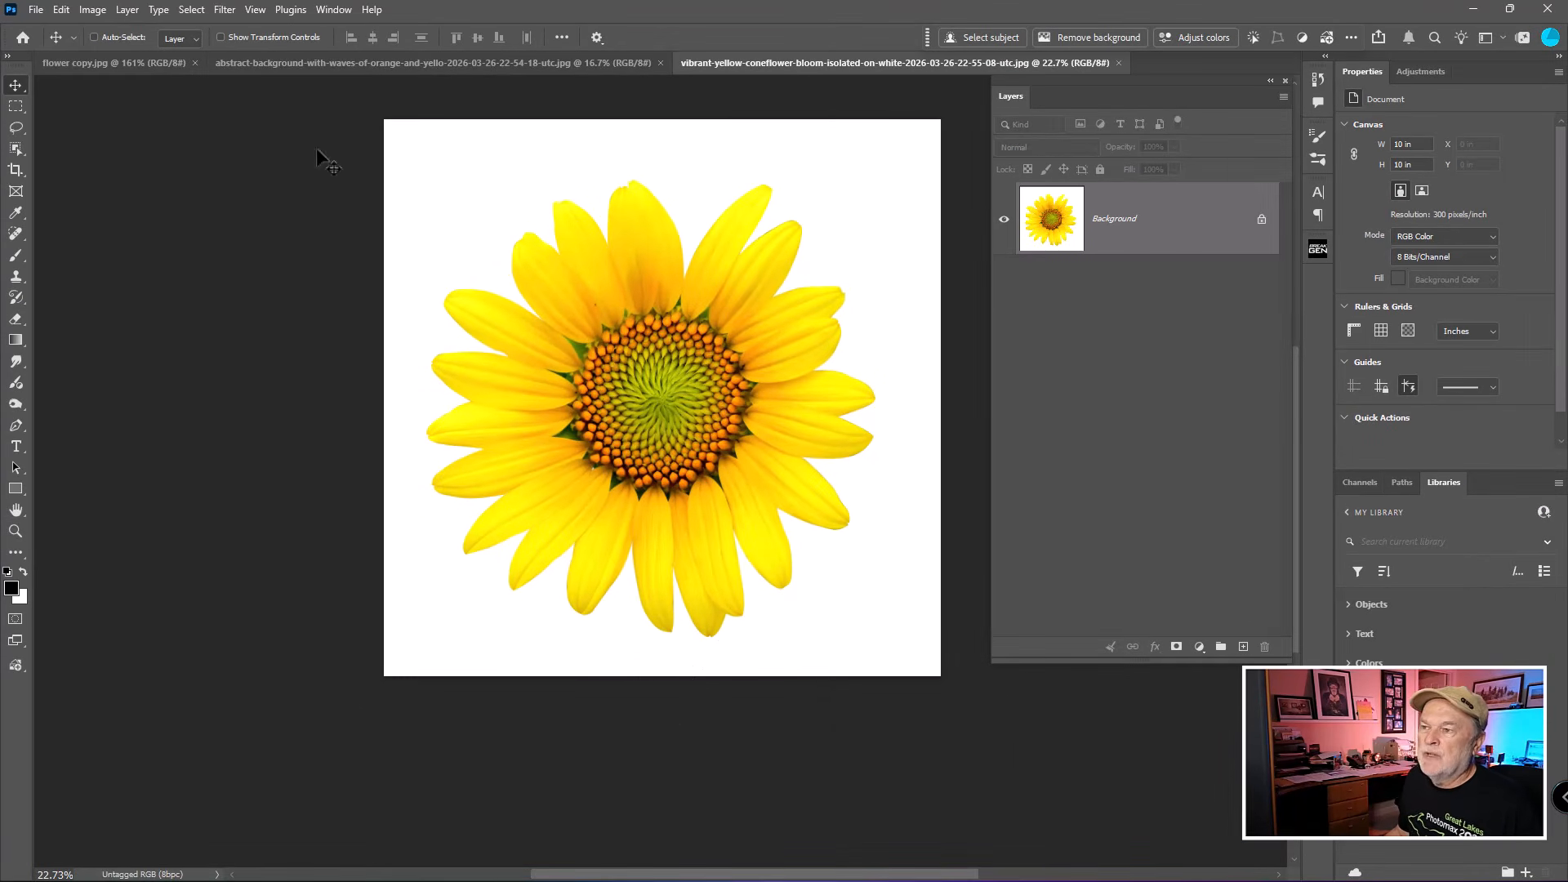
{"action": "left_click", "coordinate": [332, 10]}
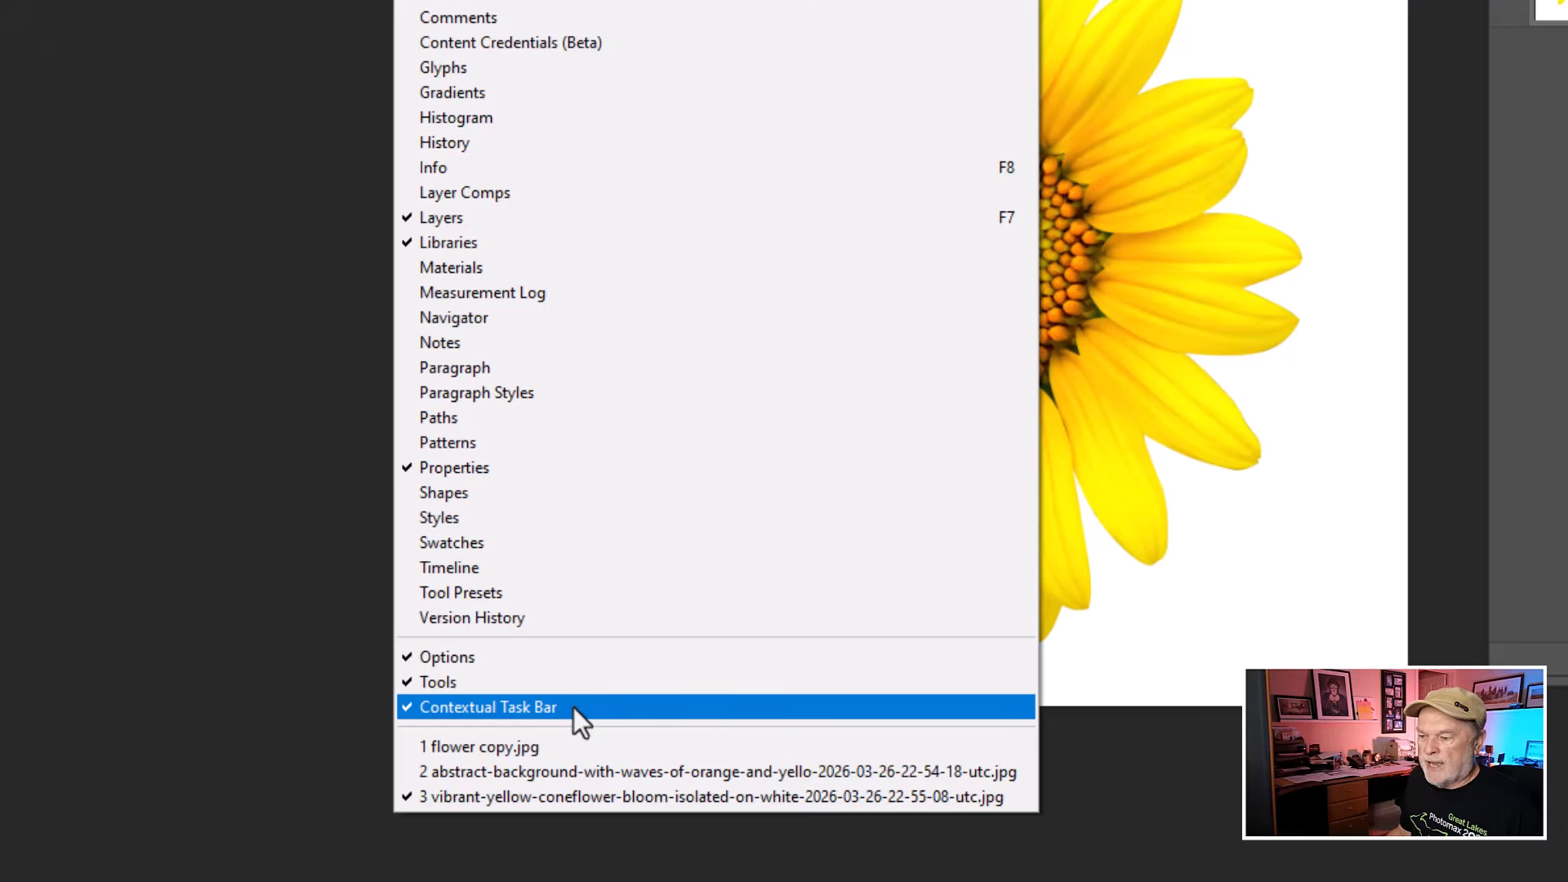
{"action": "left_click", "coordinate": [573, 707]}
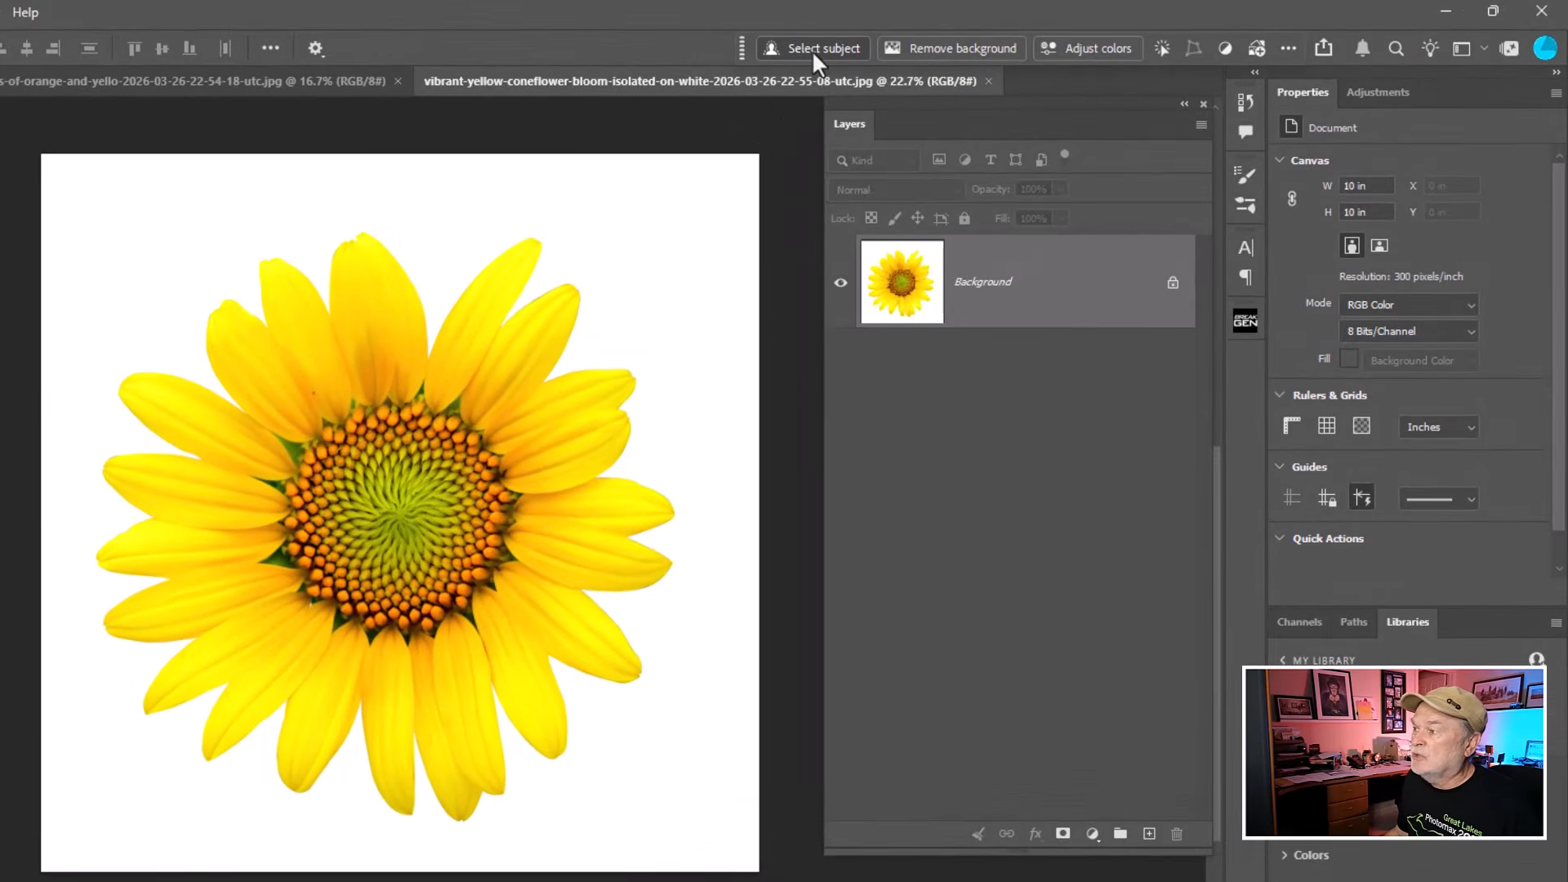
{"action": "left_click", "coordinate": [981, 40]}
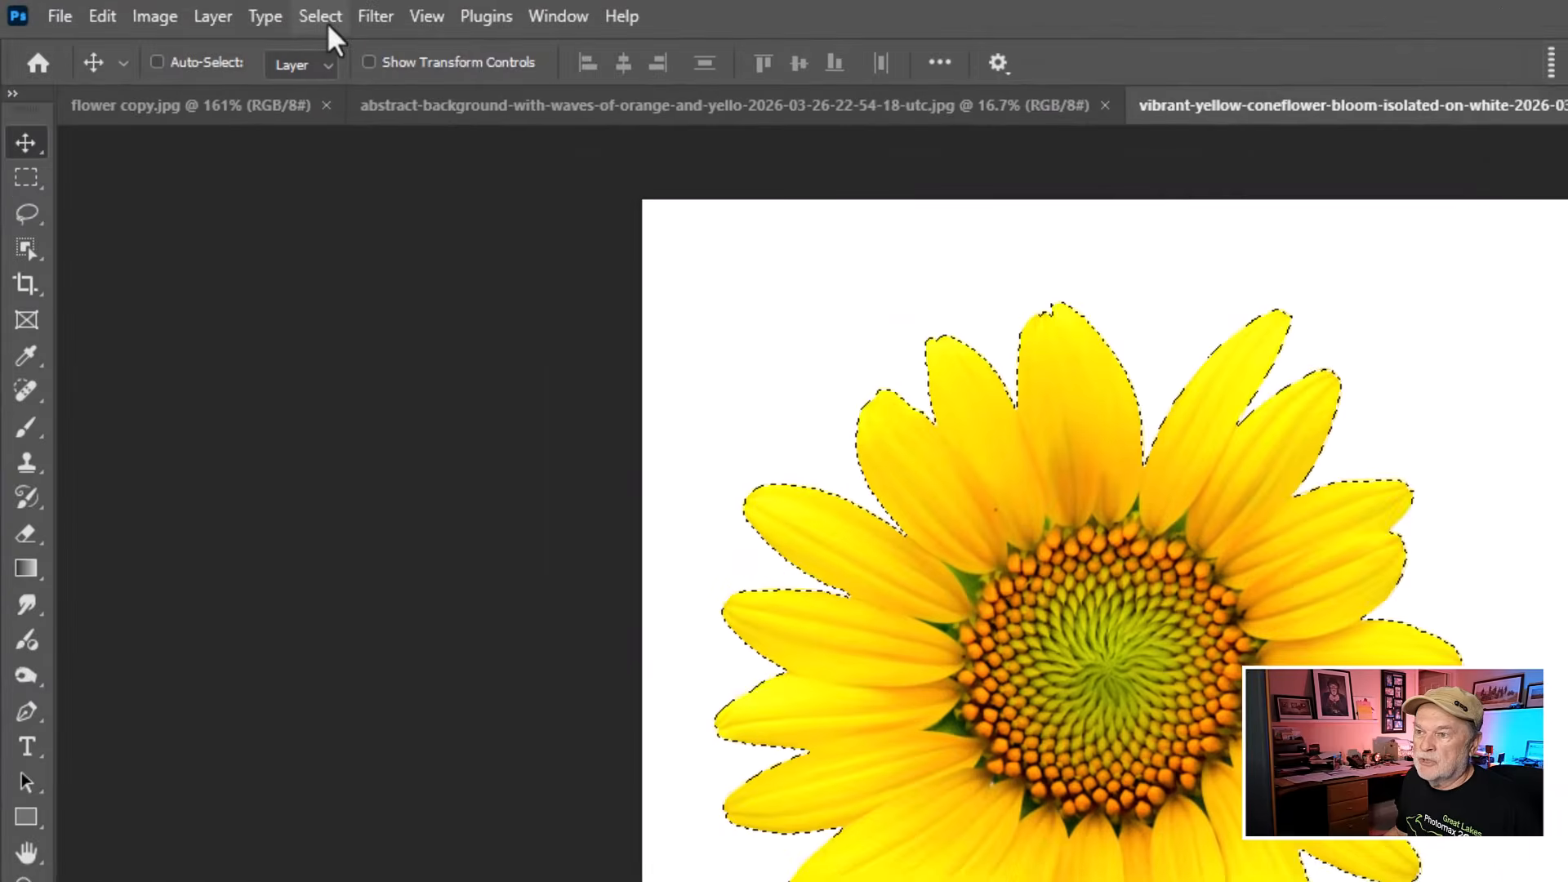
- Contract the flower selection by 2 pixels, without applying the effect at the canvas bounds
{"action": "left_click", "coordinate": [194, 10]}
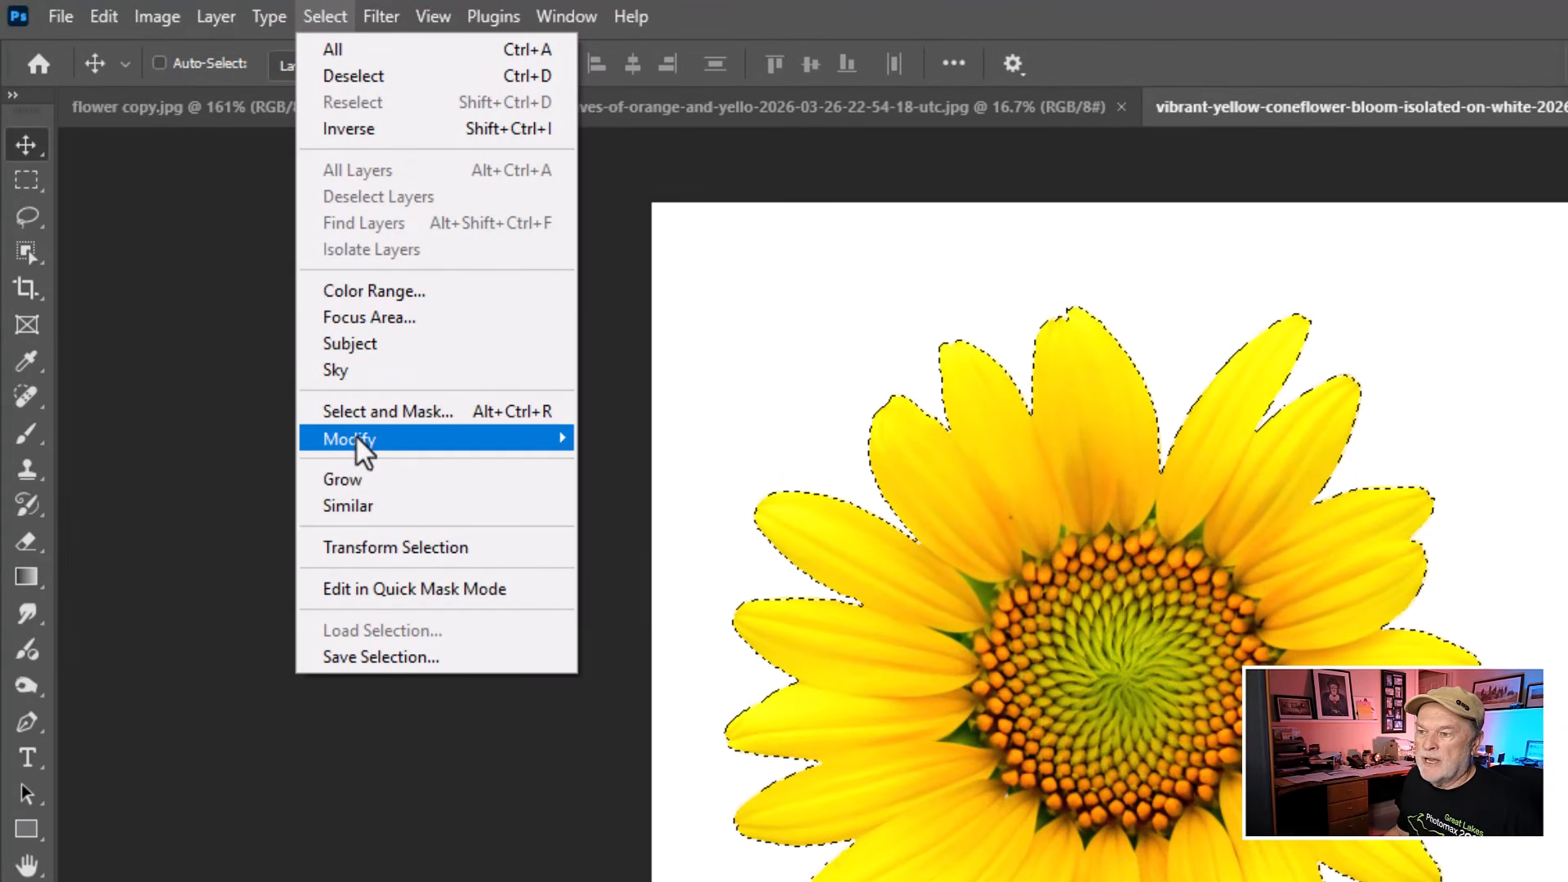
{"action": "mouse_move", "coordinate": [356, 439]}
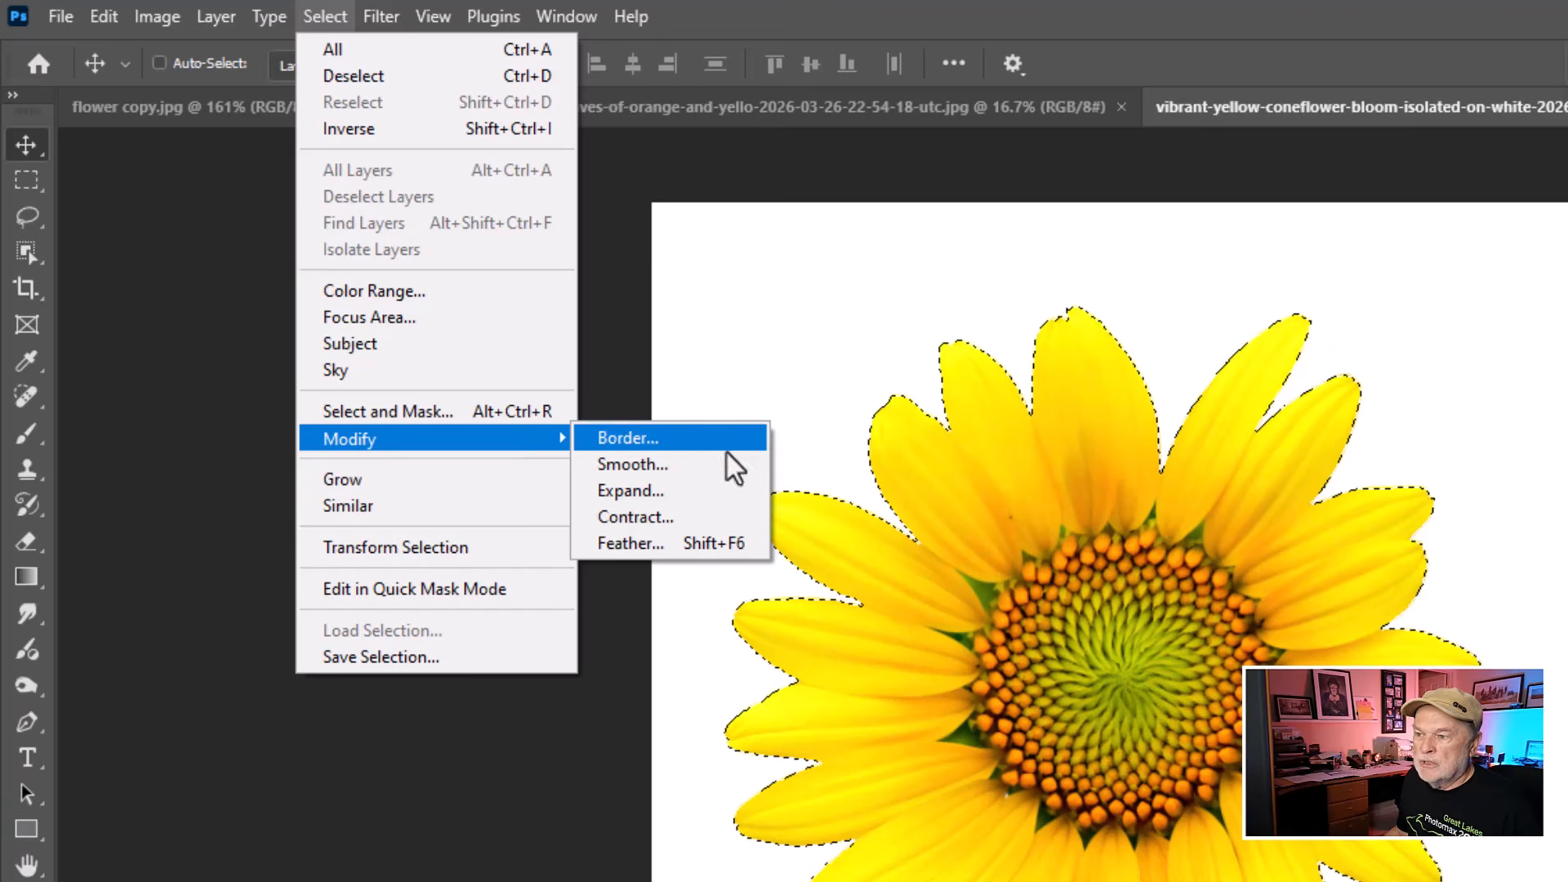
{"action": "left_click", "coordinate": [693, 516]}
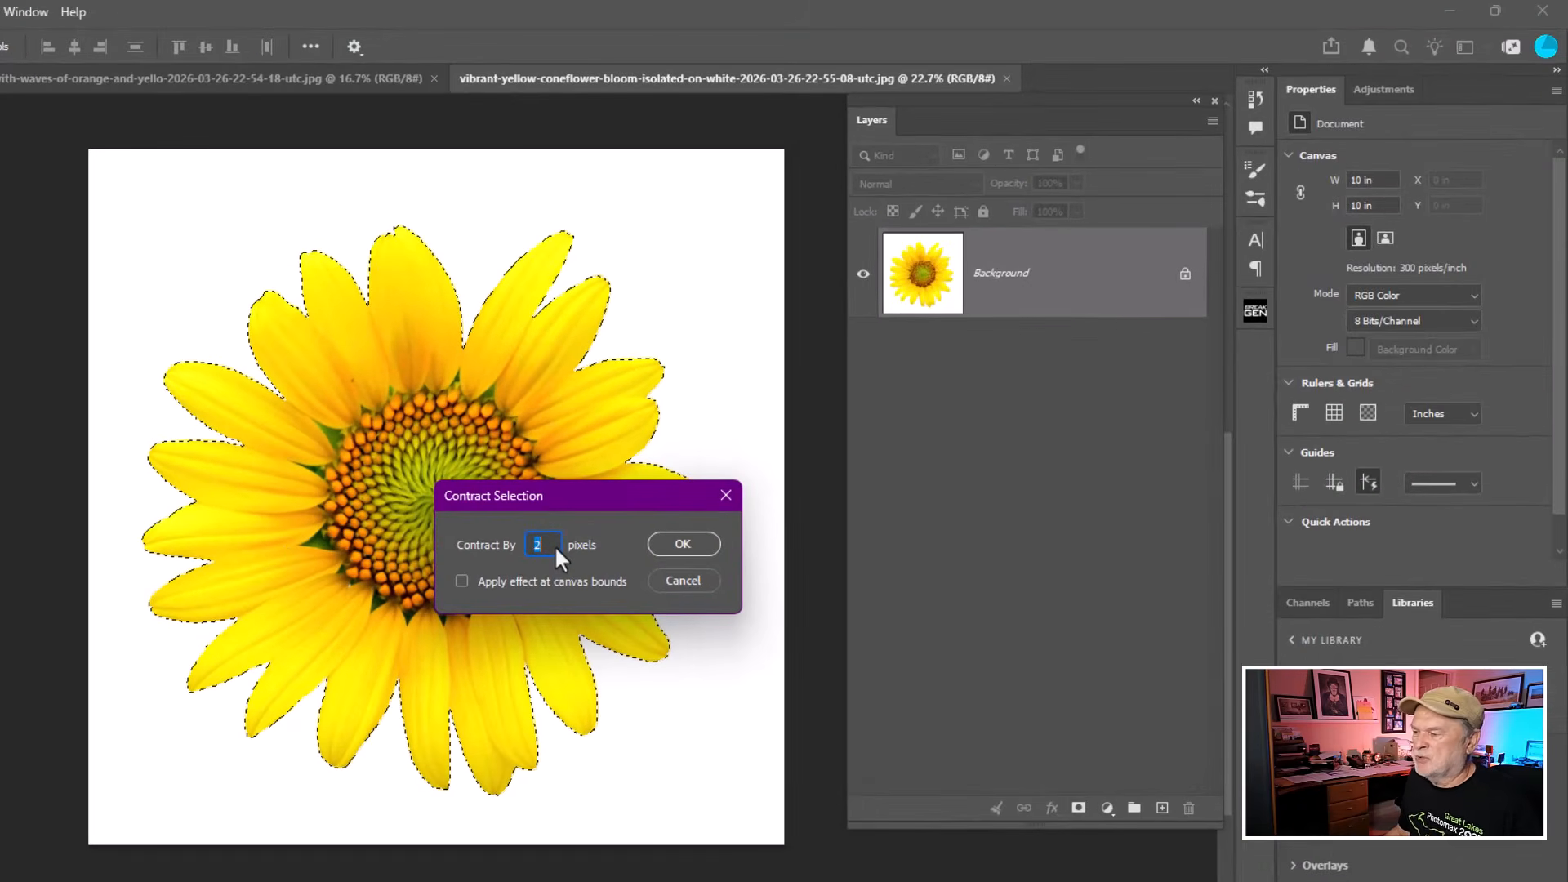
{"action": "left_click", "coordinate": [683, 544]}
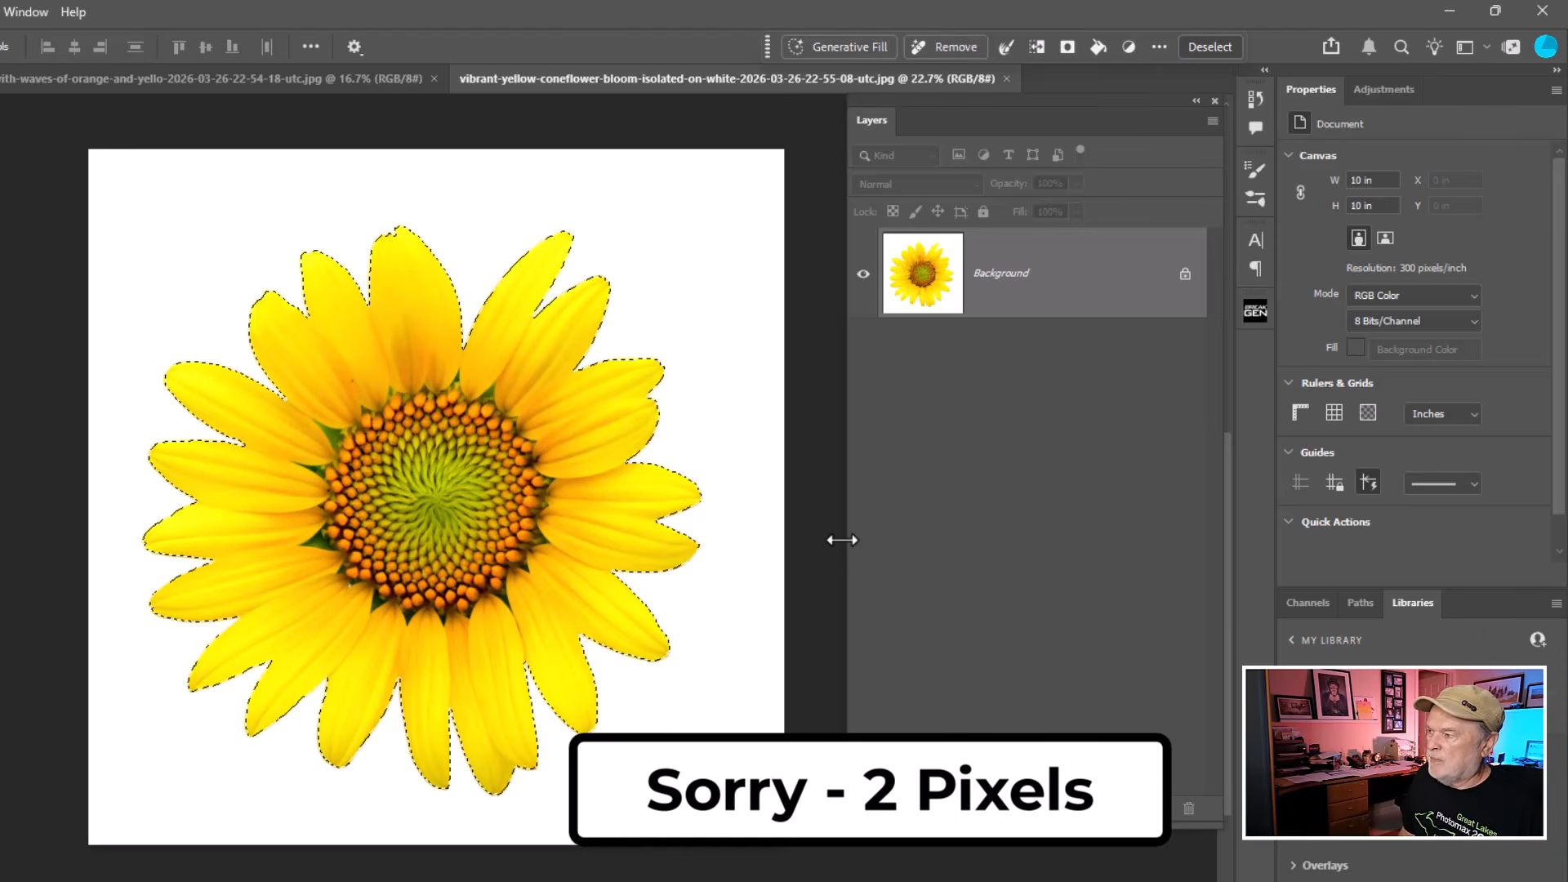
- Copy the selected flower to its own layer and hide the white background layer
{"action": "key", "text": "ctrl+j"}
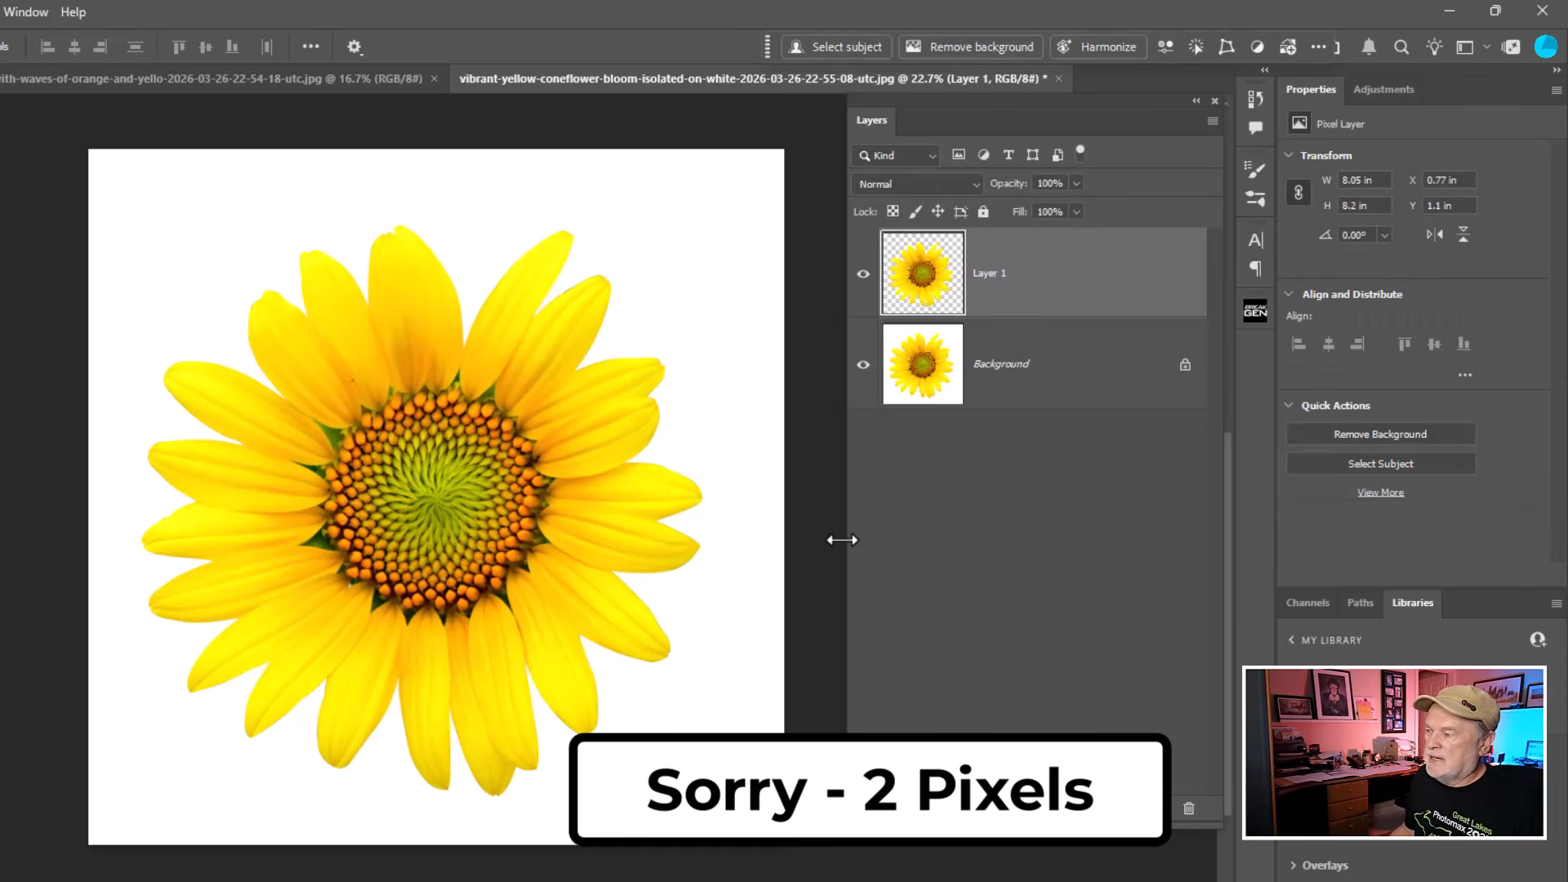
{"action": "left_click", "coordinate": [864, 365]}
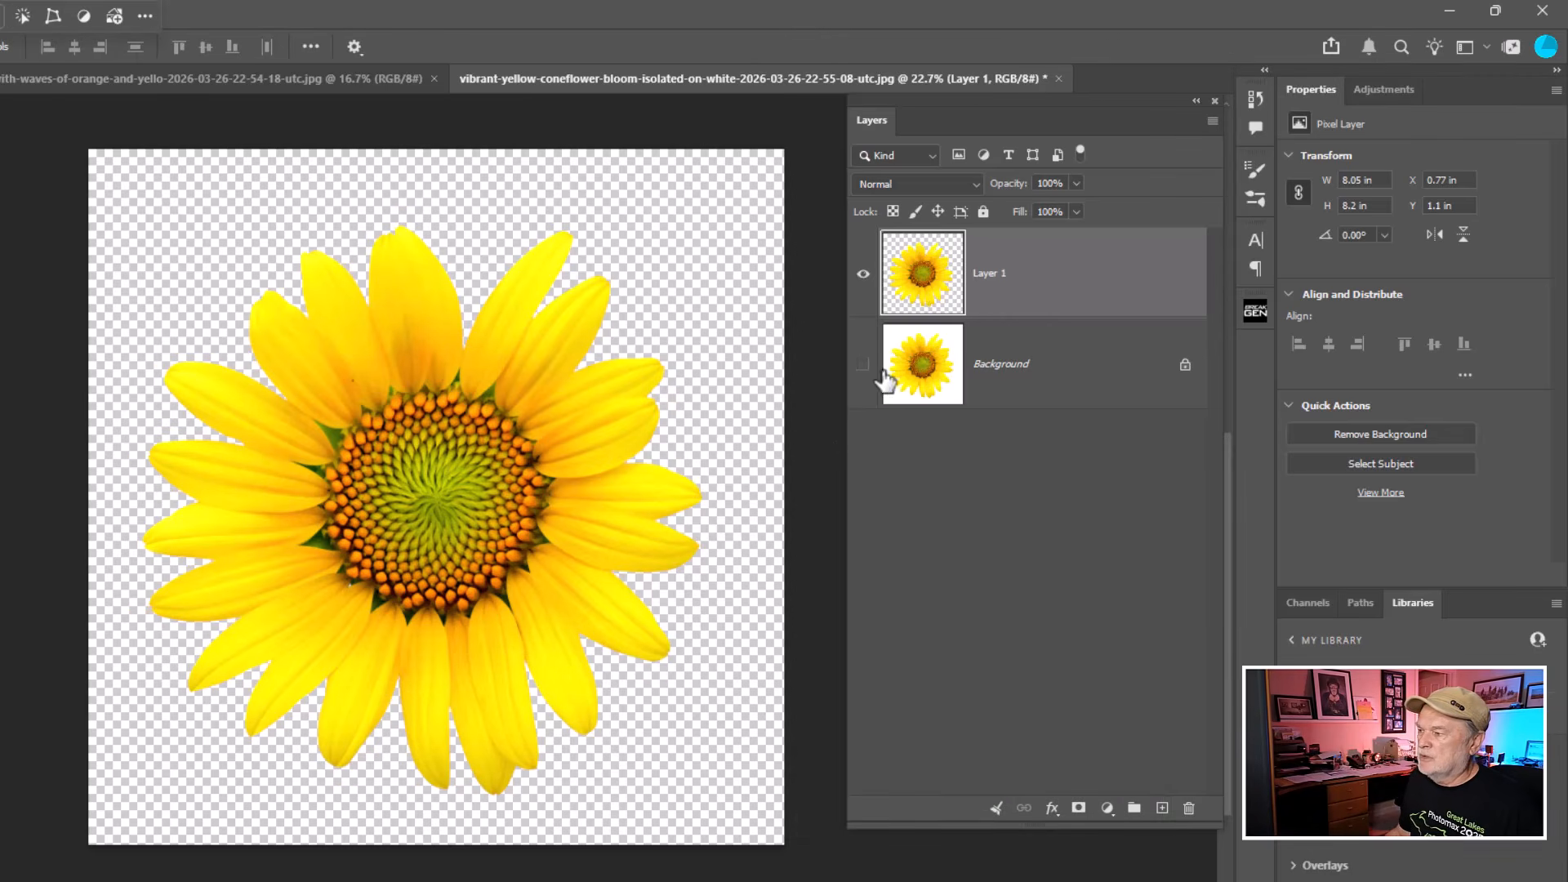
{"action": "left_click", "coordinate": [863, 365]}
{"action": "left_click", "coordinate": [864, 367]}
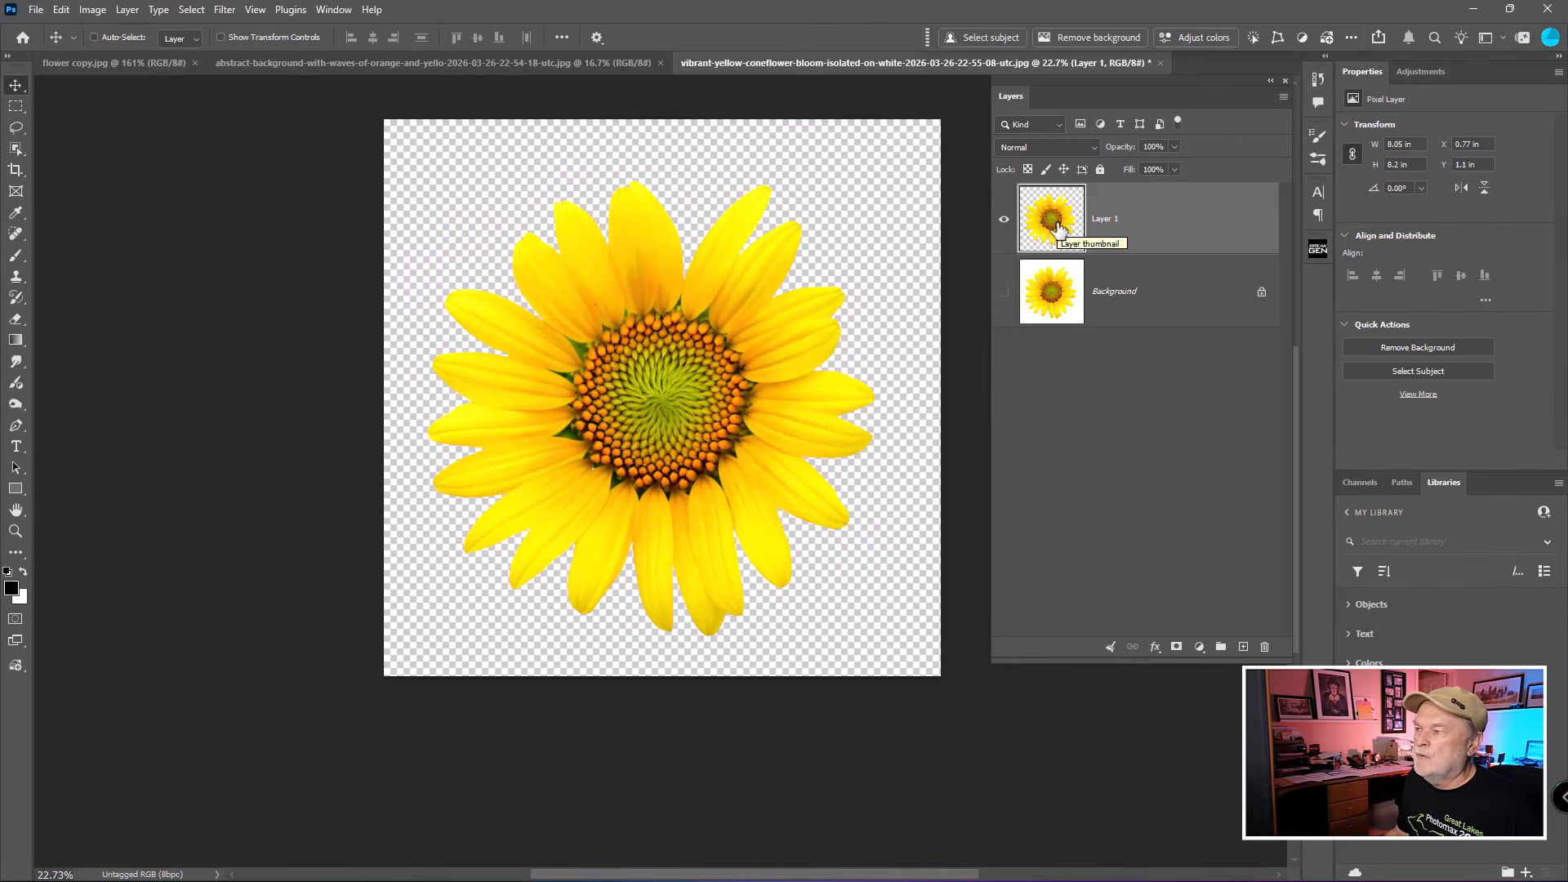
- Copy the flower layer into the abstract background image, enlarge it to about 160%, and centre it on the canvas
{"action": "left_click_drag", "start_coordinate": [1058, 227], "coordinate": [553, 366]}
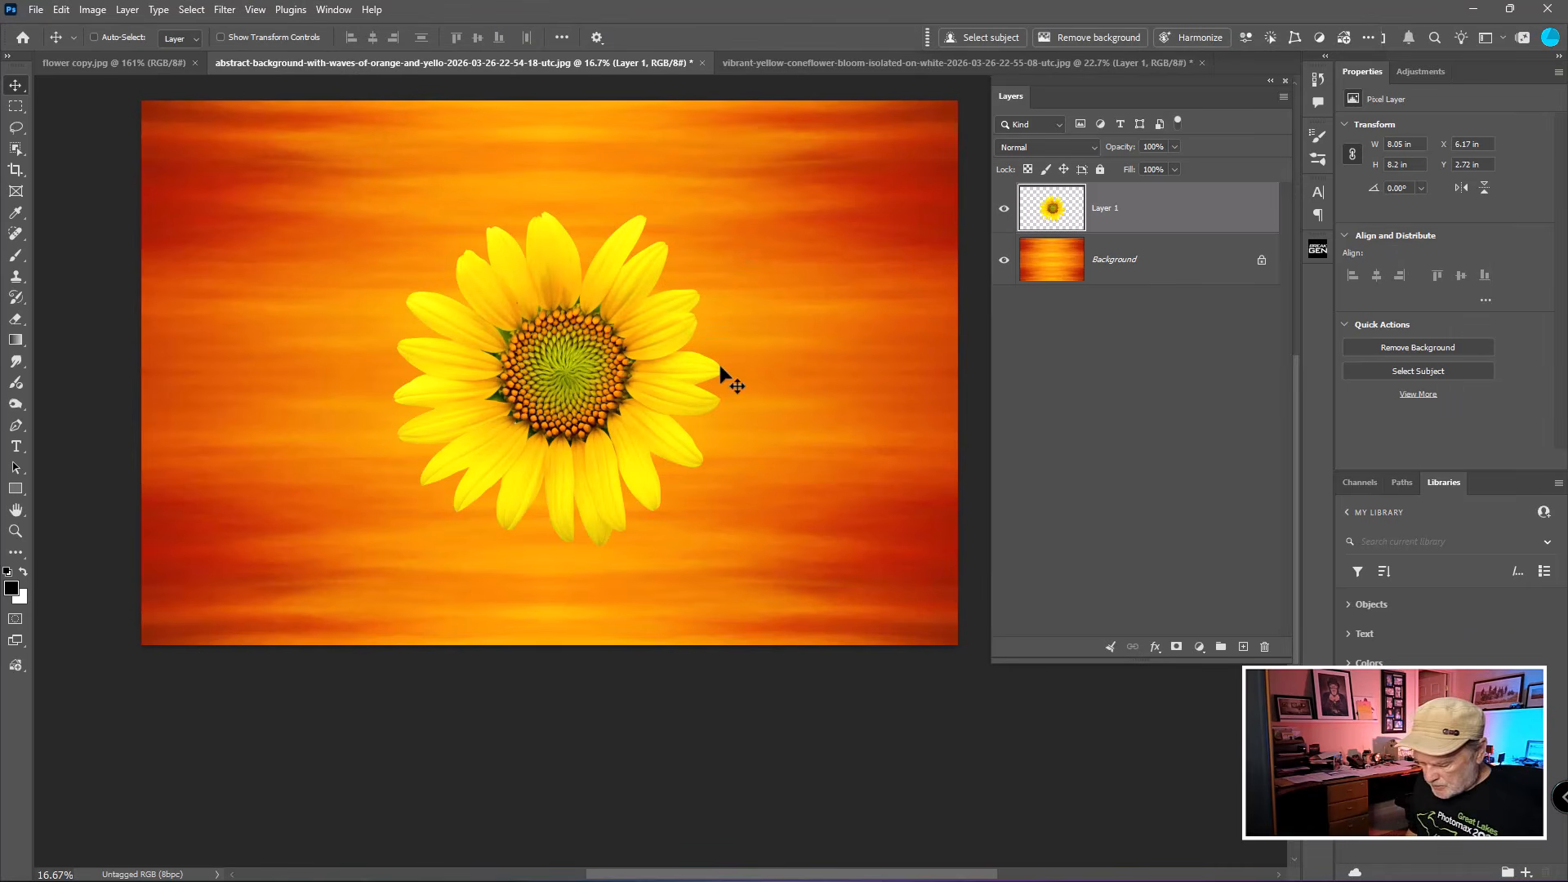
{"action": "key", "text": "ctrl+t"}
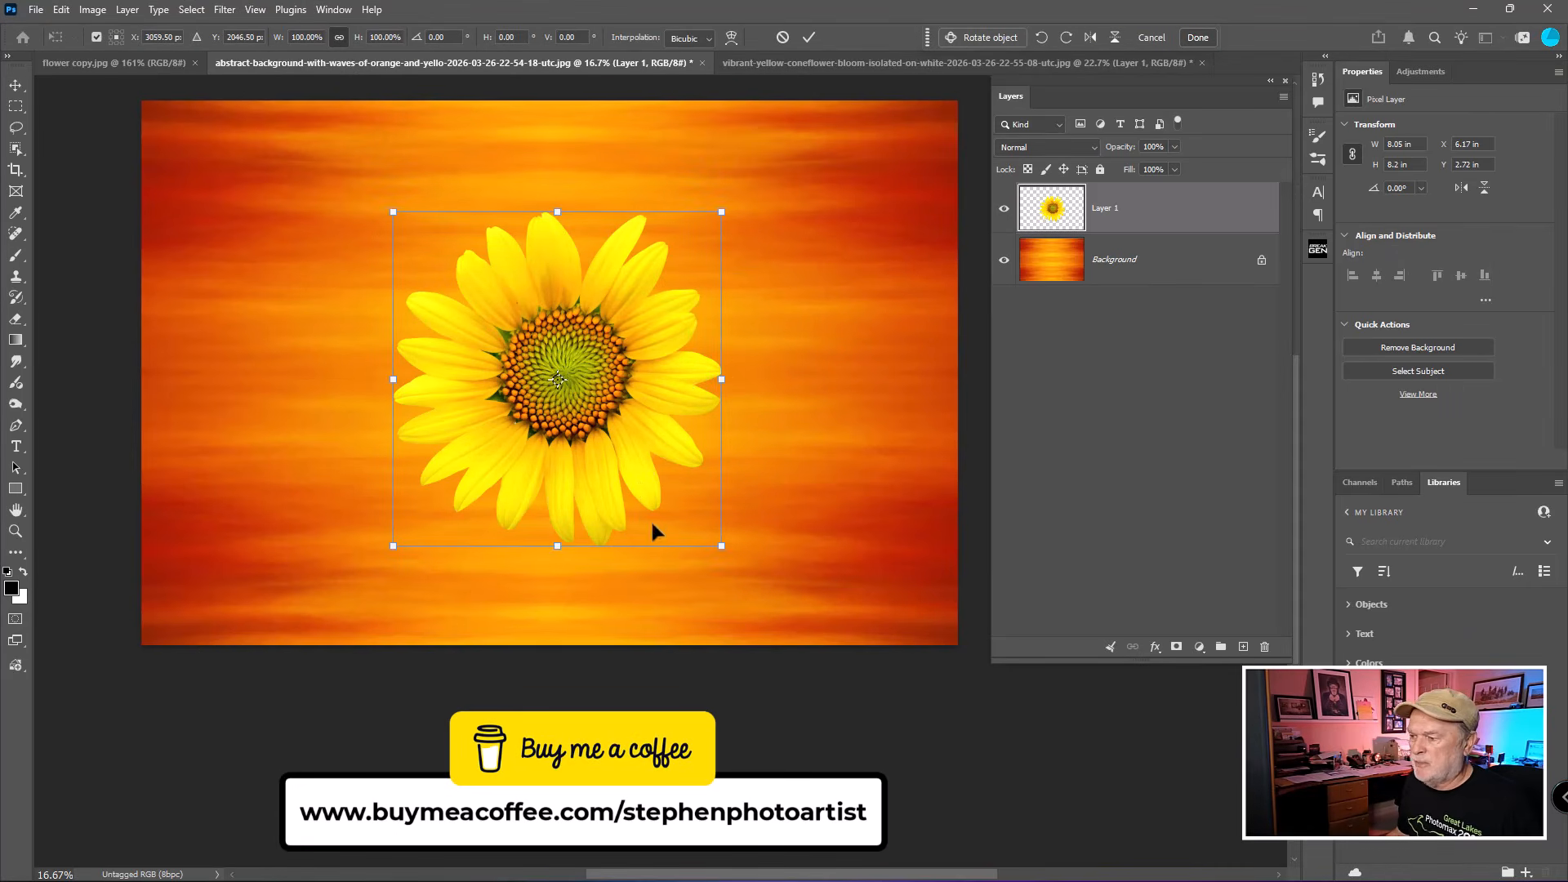
{"action": "left_click_drag", "start_coordinate": [721, 543], "coordinate": [898, 686]}
{"action": "left_click_drag", "start_coordinate": [662, 494], "coordinate": [572, 392]}
{"action": "left_click_drag", "start_coordinate": [784, 601], "coordinate": [825, 644]}
{"action": "left_click_drag", "start_coordinate": [659, 464], "coordinate": [648, 463]}
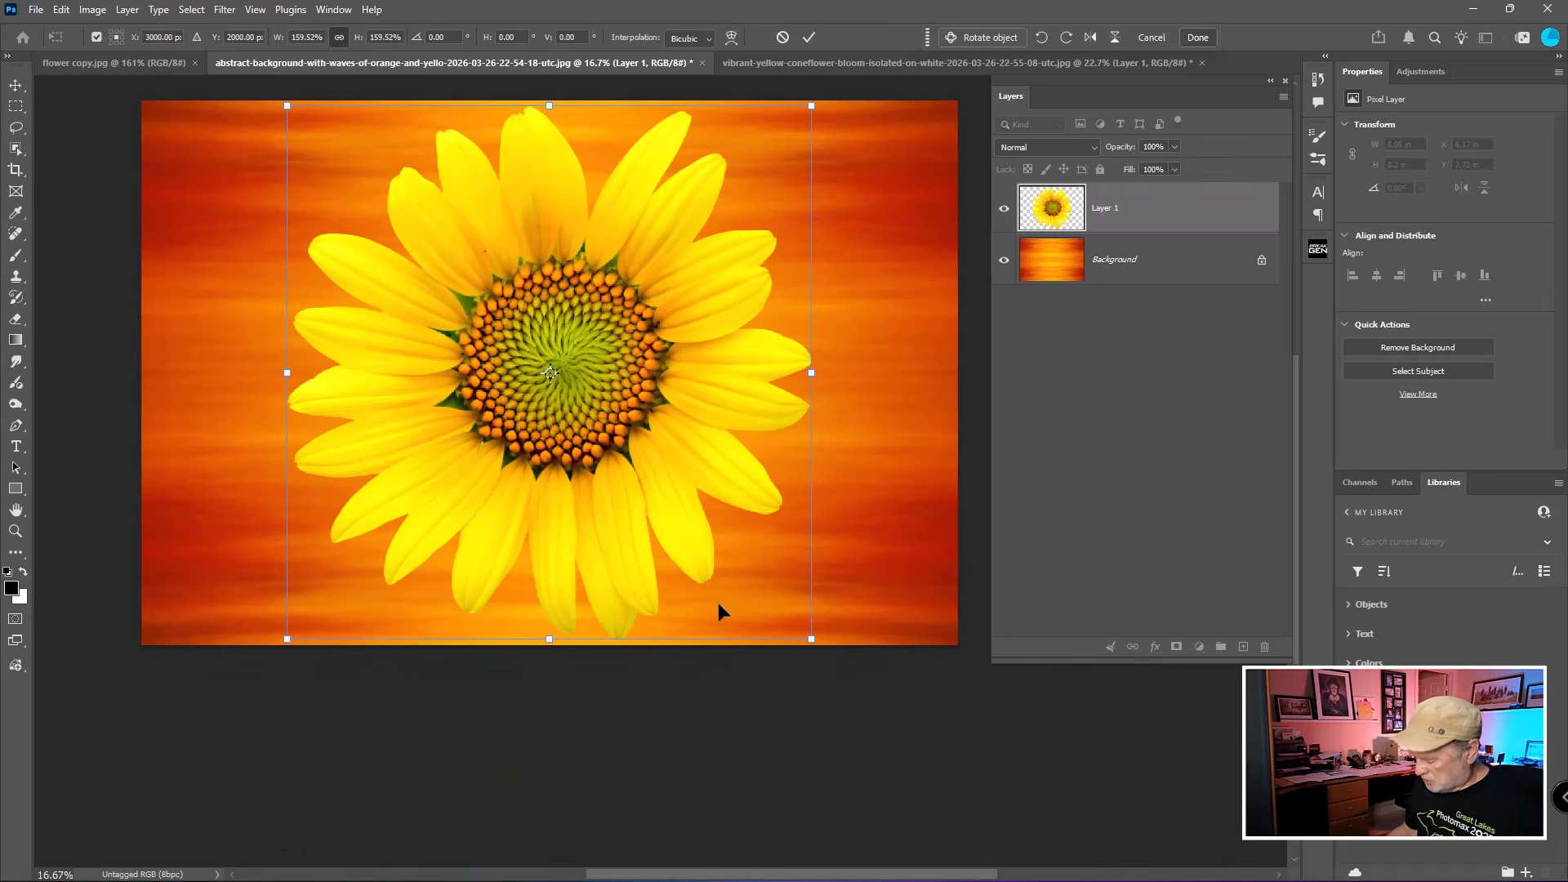
{"action": "key", "text": "Return"}
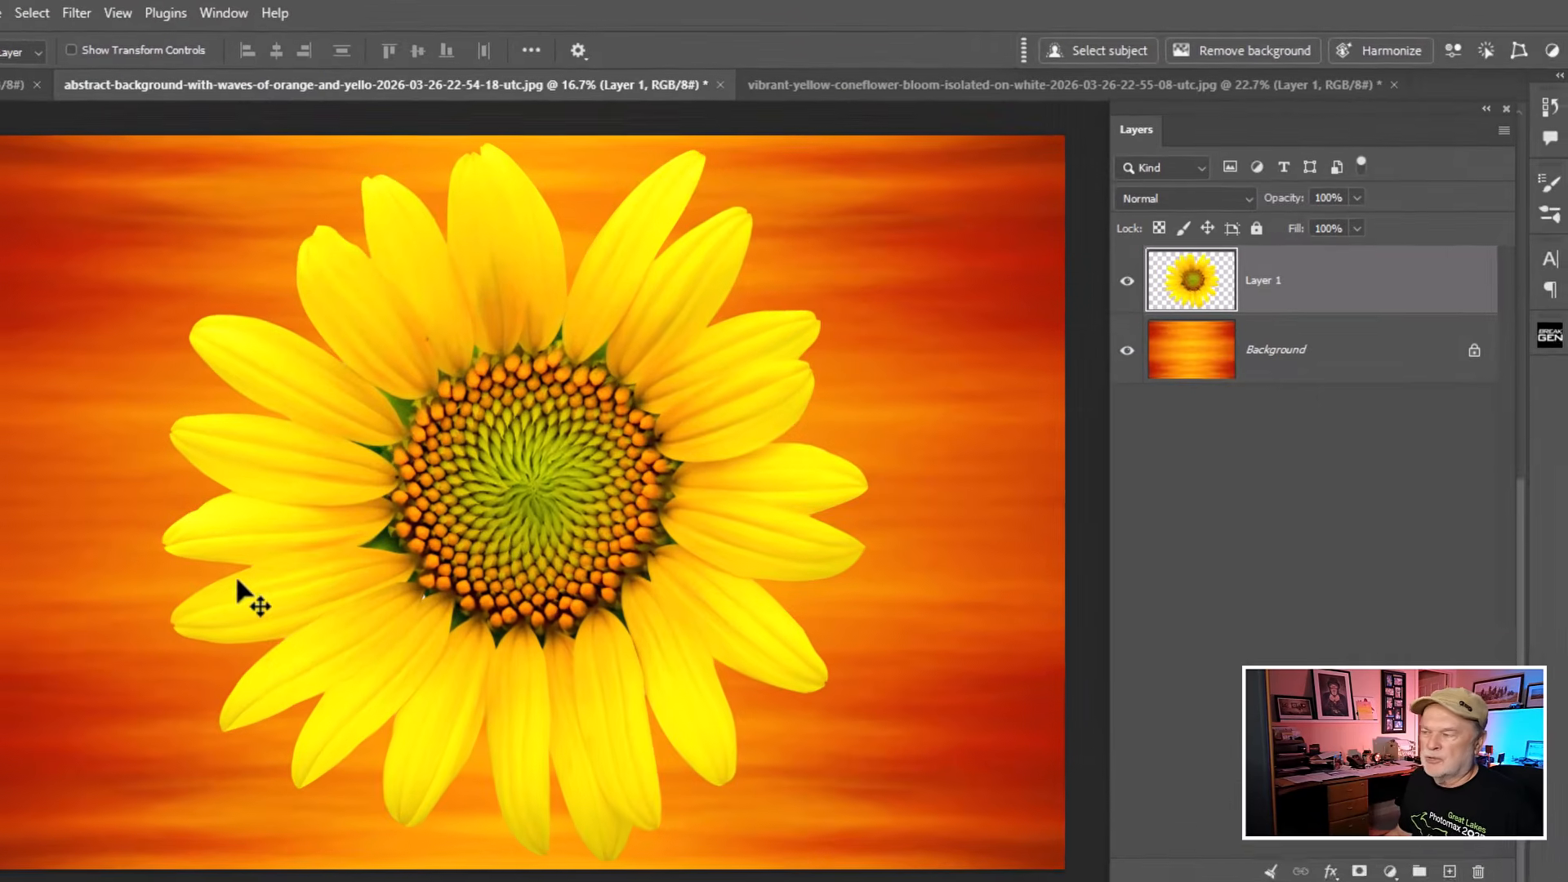
- Set the flower layer's blend mode to Multiply and duplicate the layer twice
{"action": "left_click", "coordinate": [1232, 203]}
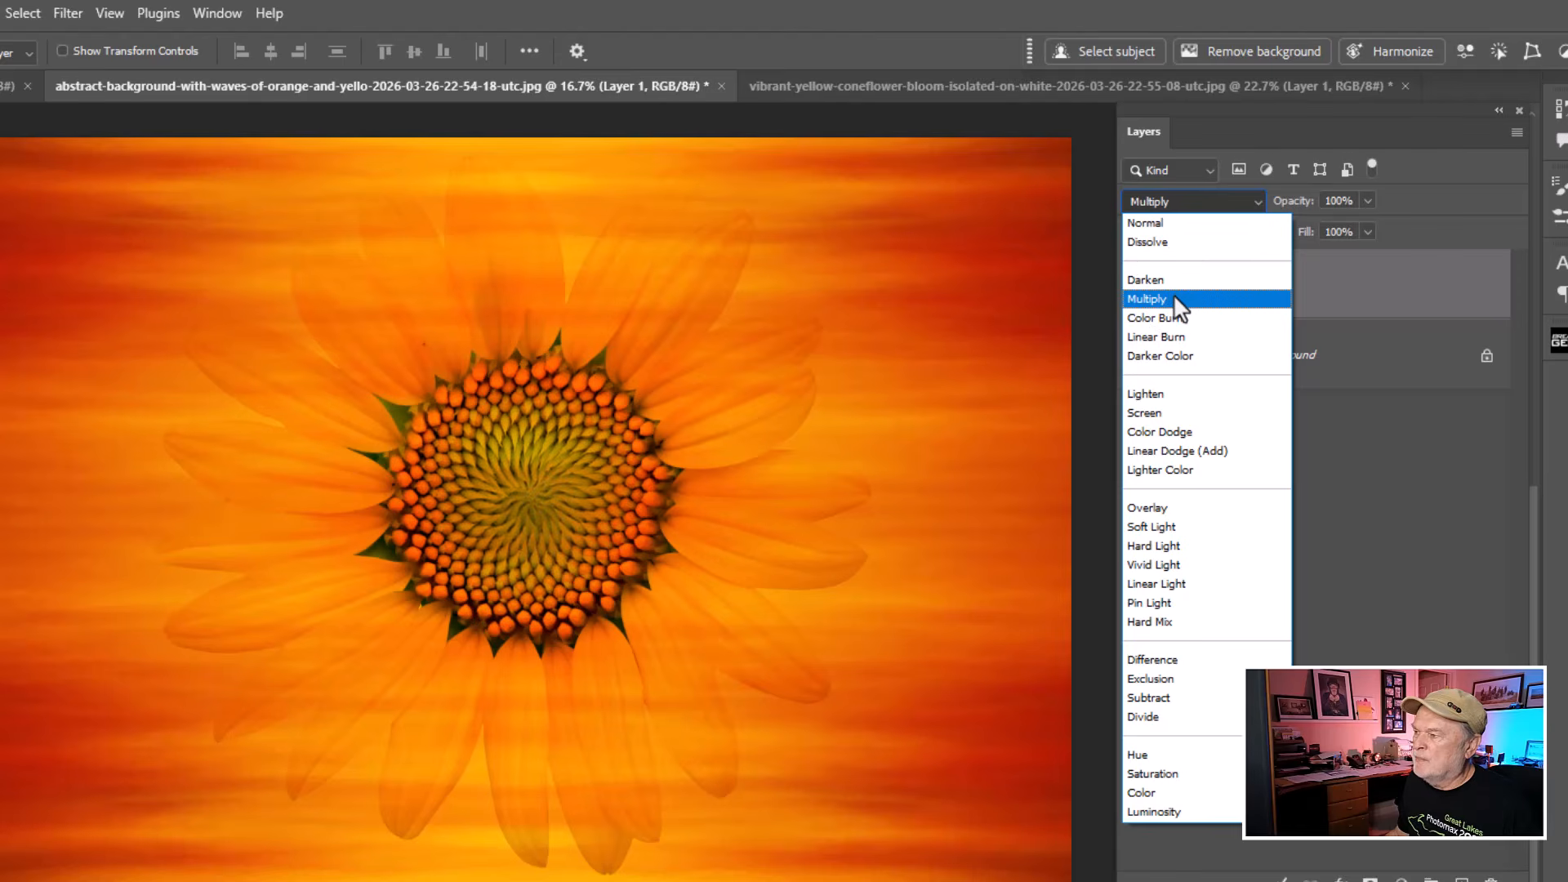
{"action": "left_click", "coordinate": [1177, 301]}
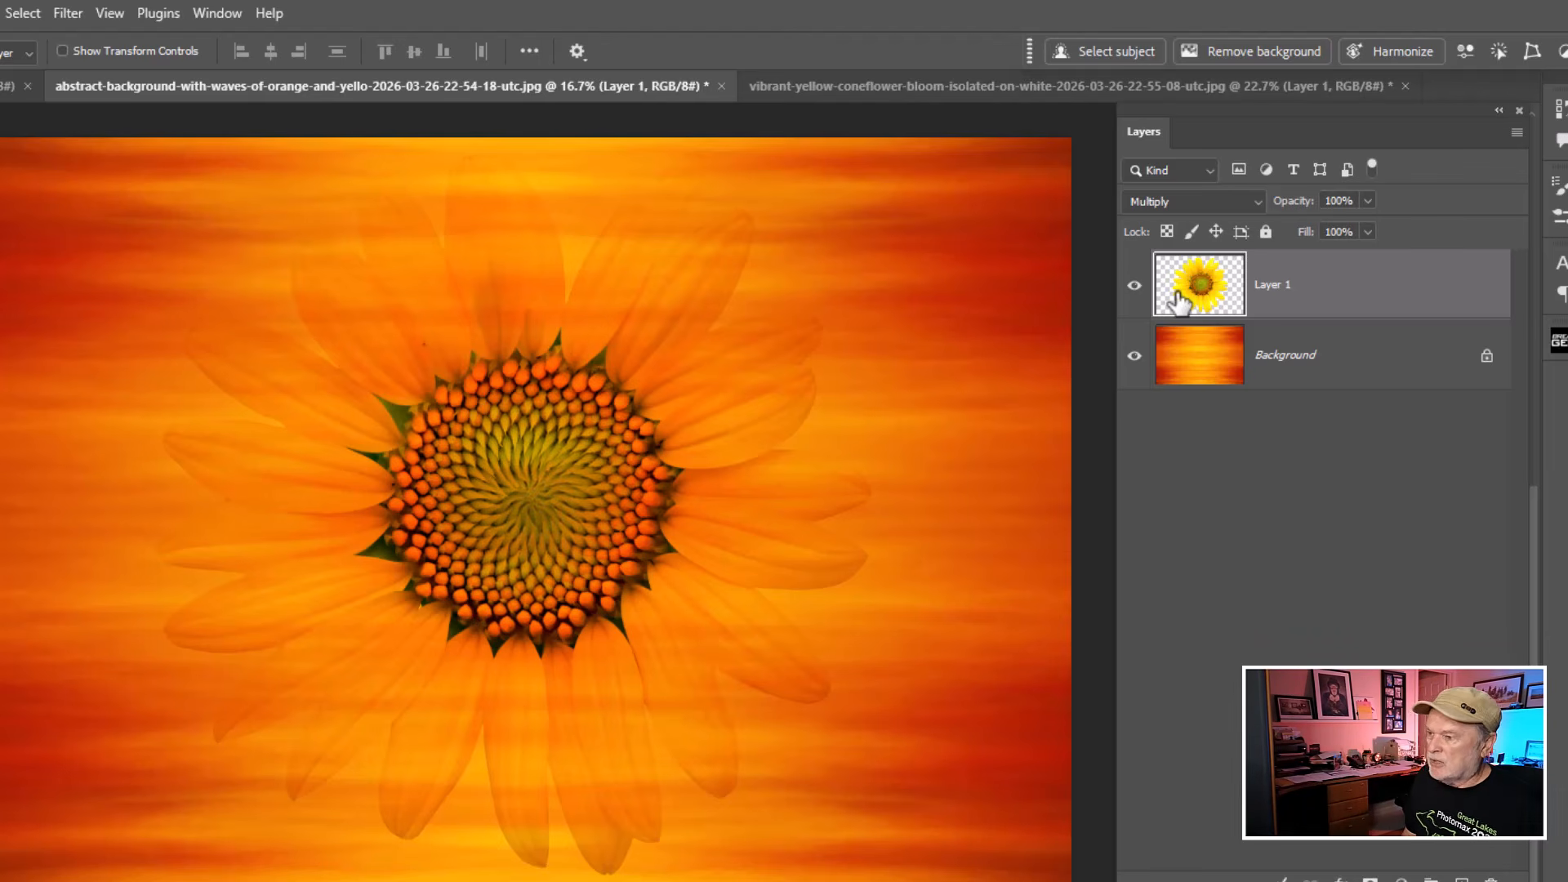
{"action": "key", "text": "ctrl+j"}
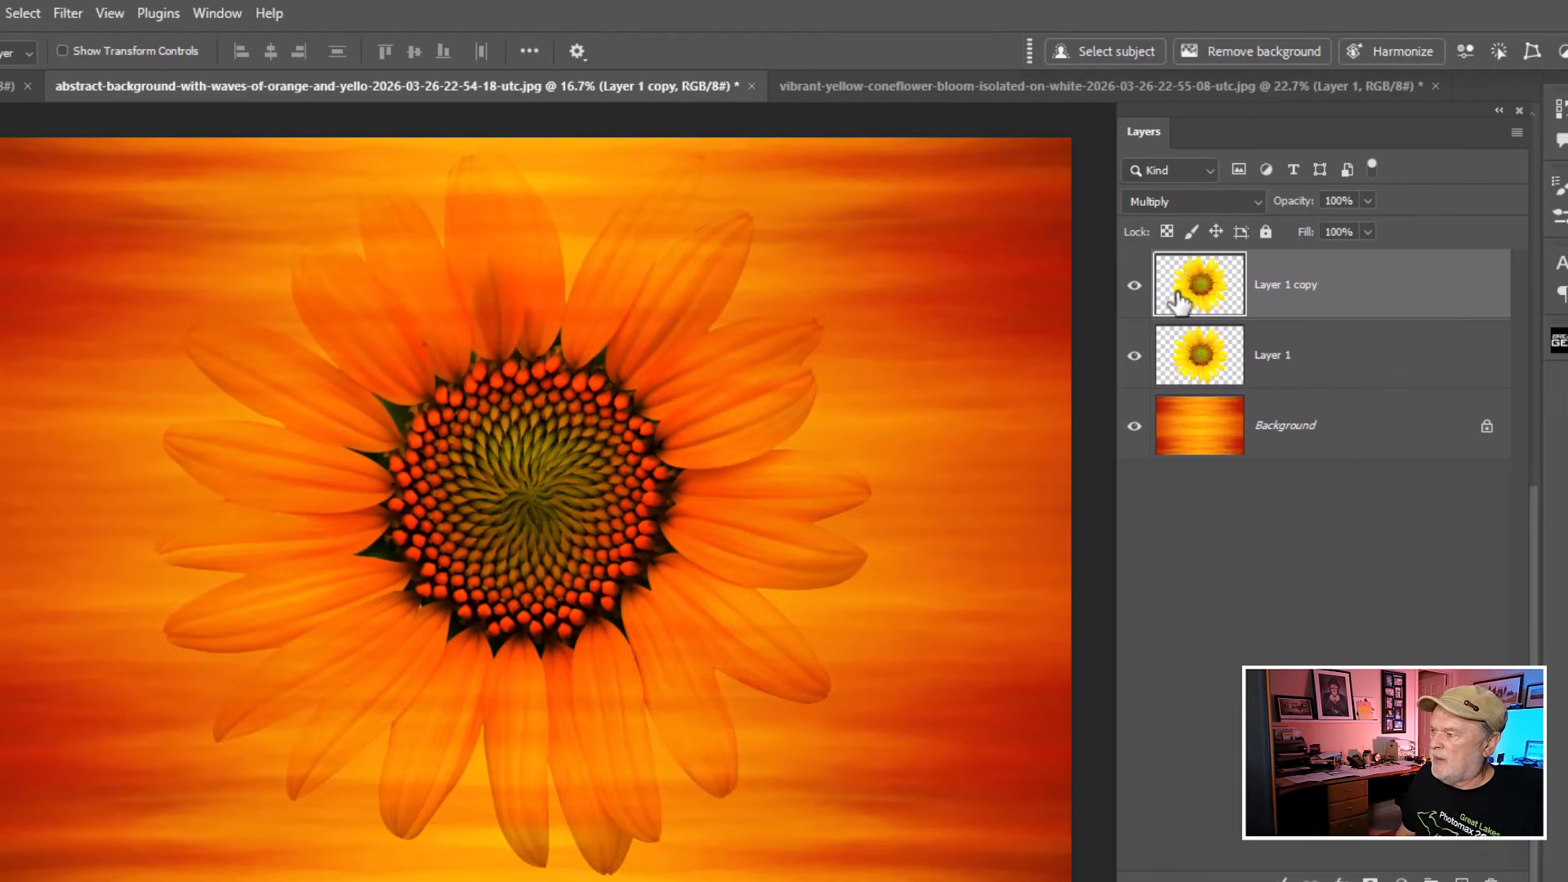
{"action": "key", "text": "ctrl+j"}
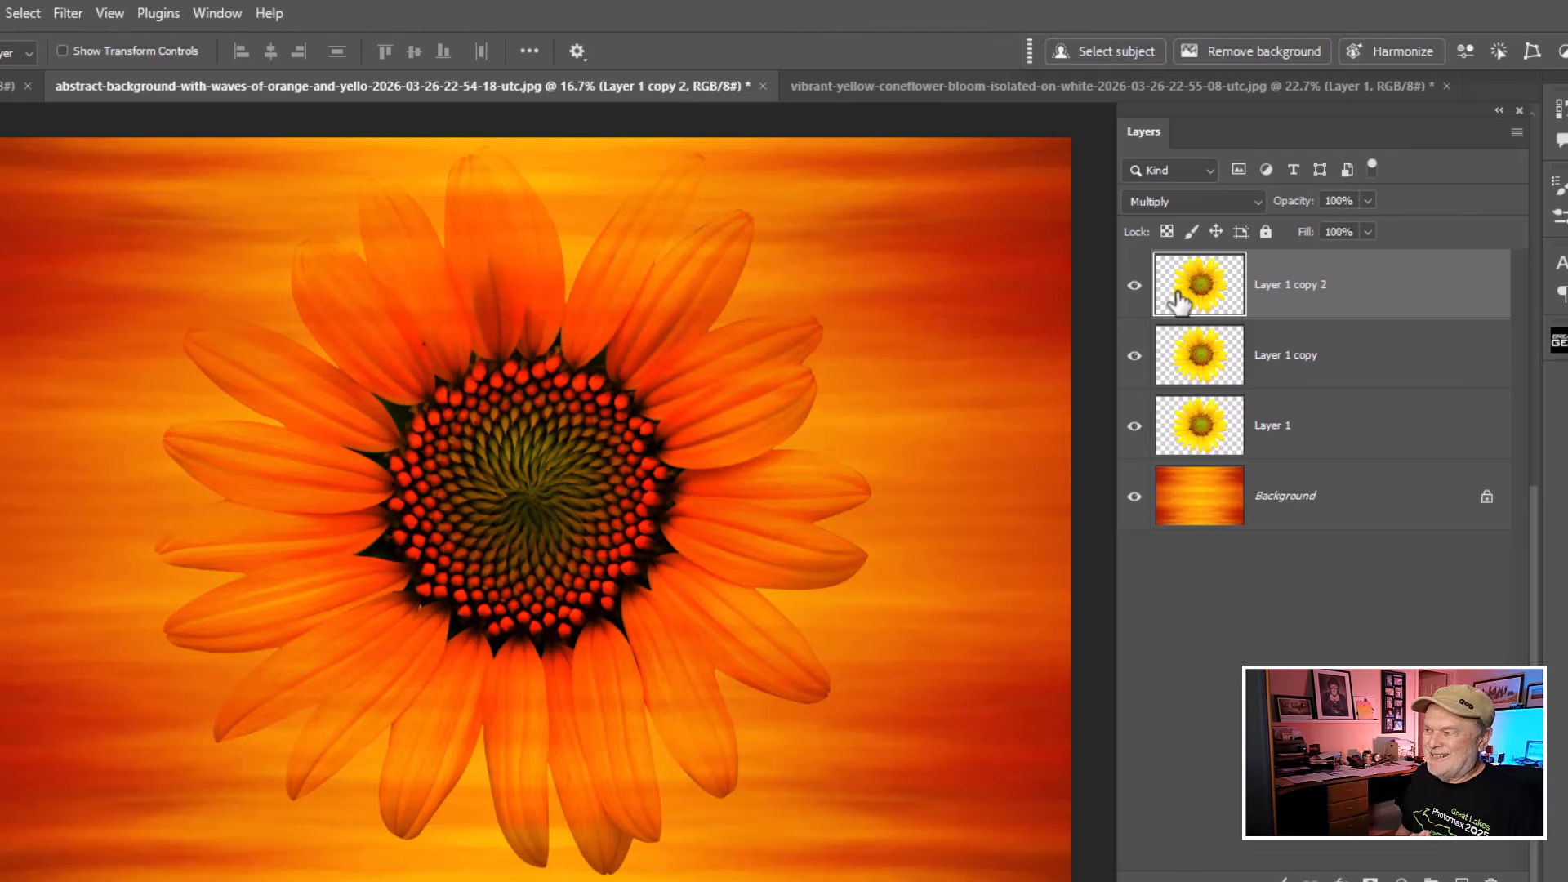
{"action": "left_click", "coordinate": [1180, 304]}
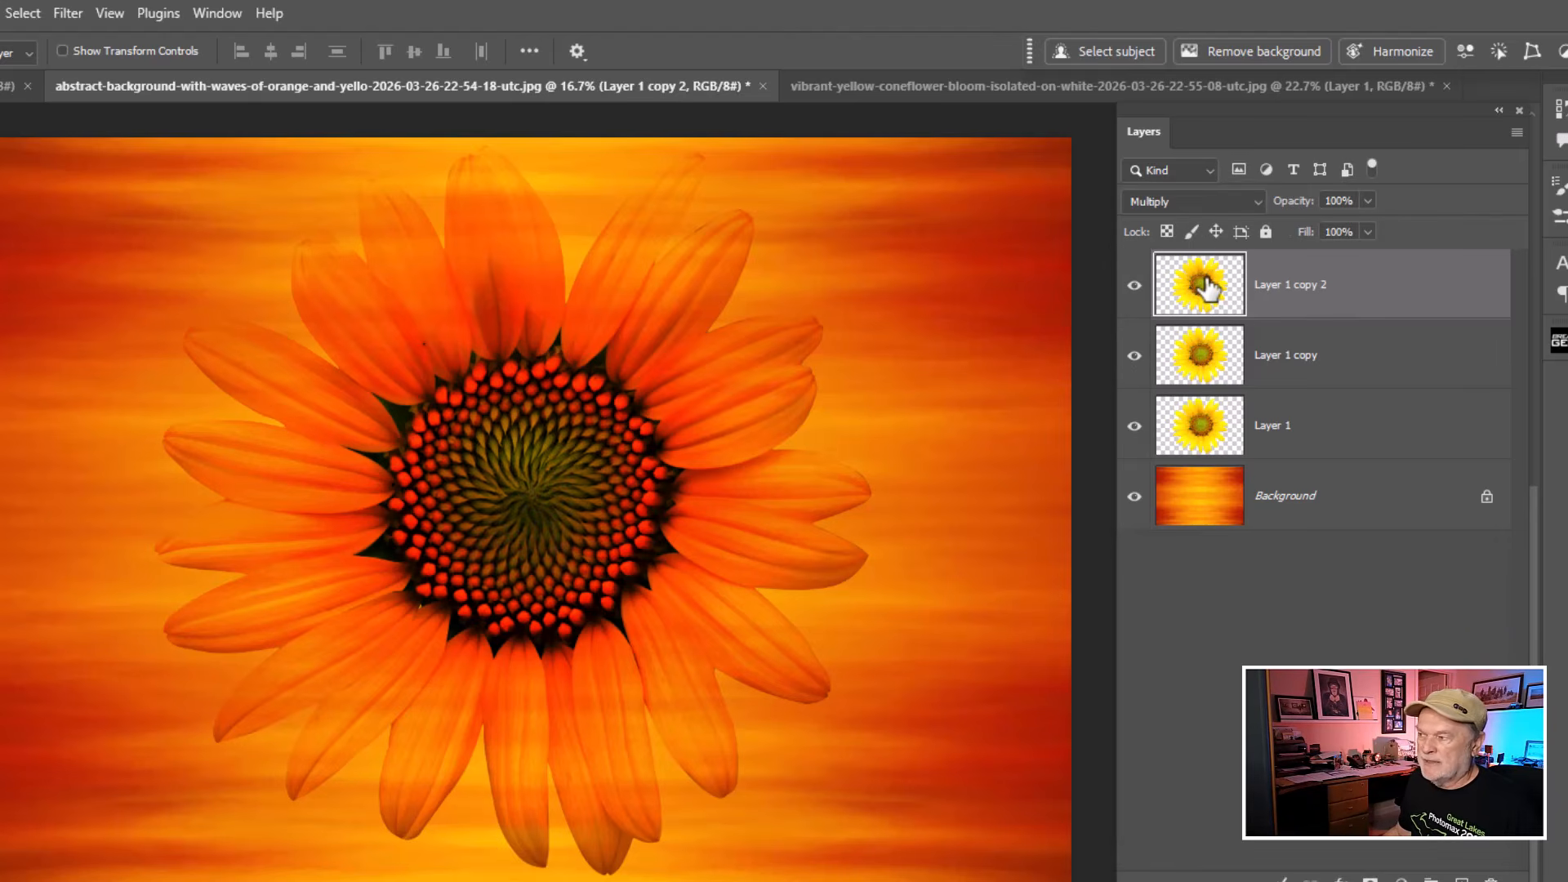
- Stamp all visible layers into a new merged layer at the top of the layer stack
{"action": "mouse_move", "coordinate": [1207, 286]}
{"action": "left_mouse_down"}
{"action": "mouse_move", "coordinate": [1209, 471]}
{"action": "mouse_move", "coordinate": [1211, 294]}
{"action": "left_mouse_up"}
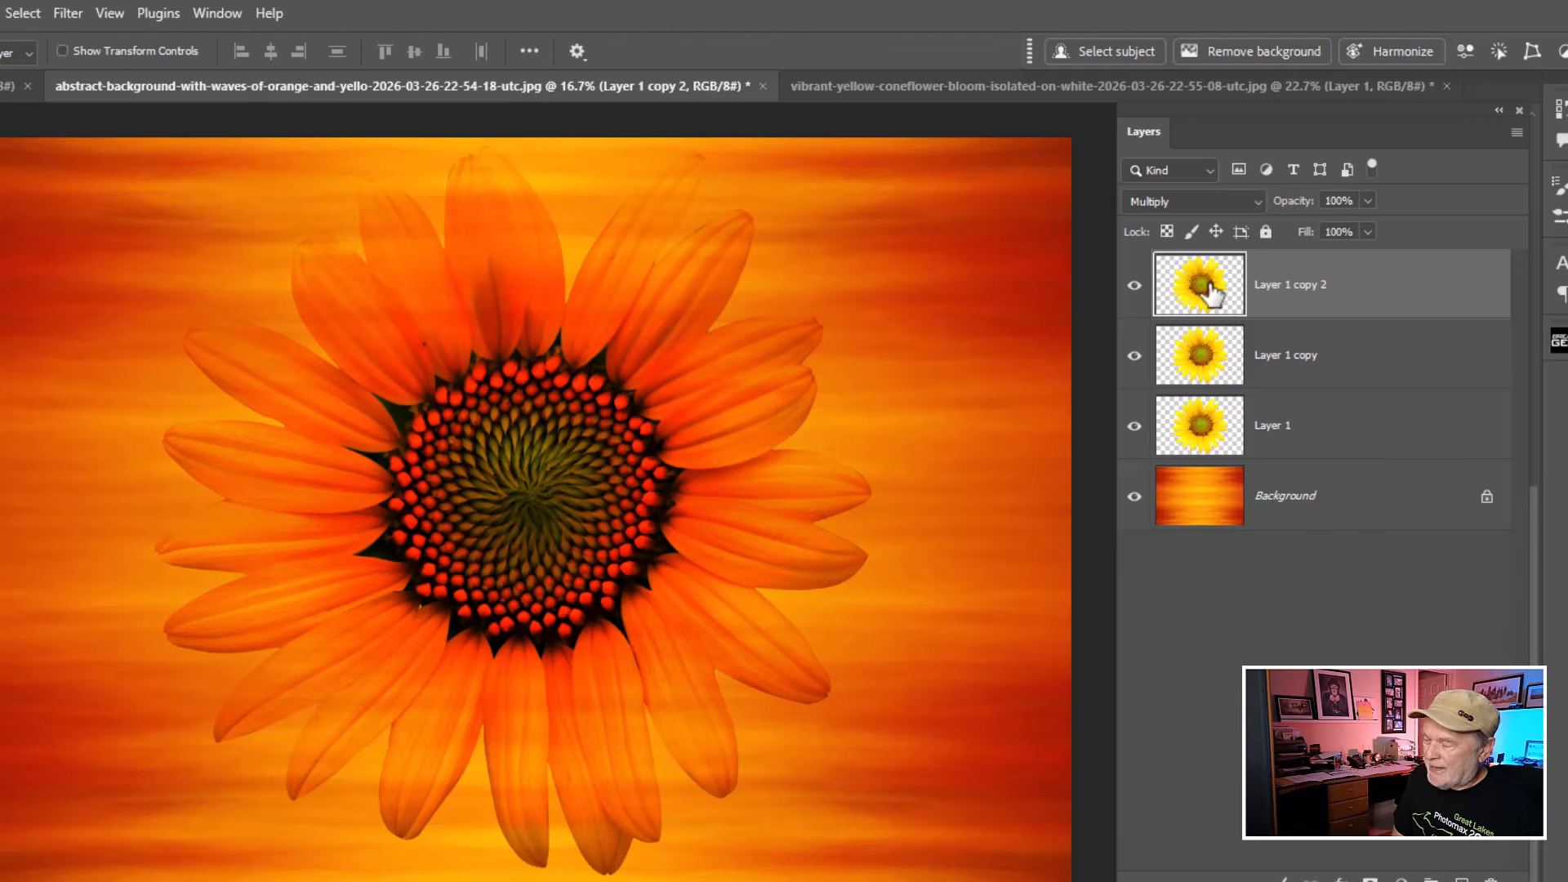
{"action": "key", "text": "ctrl+shift+alt+e"}
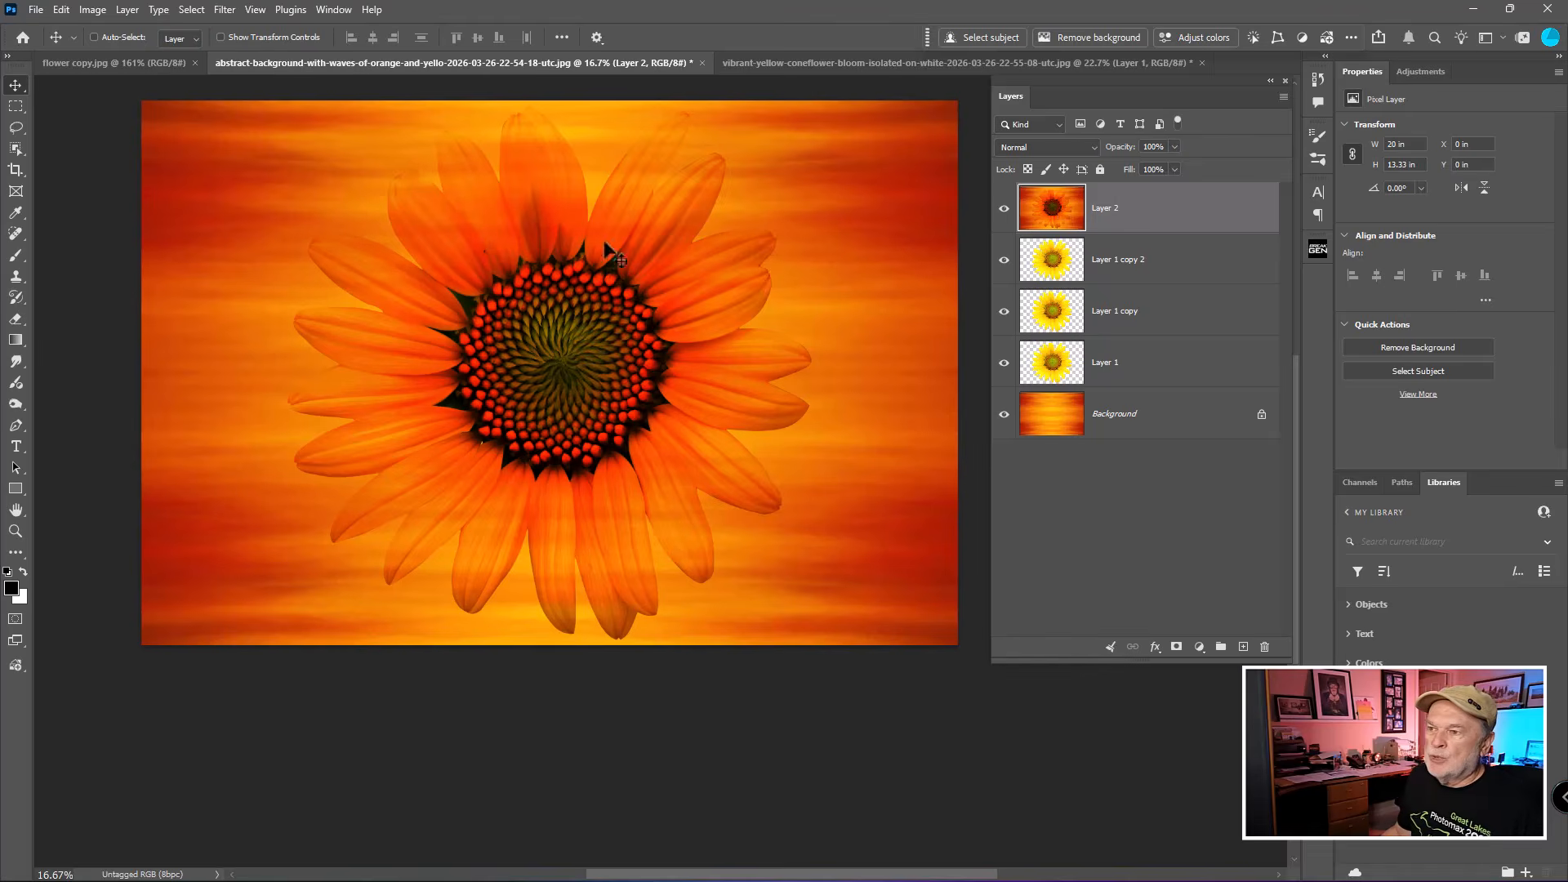
{"action": "key", "text": "ctrl"}
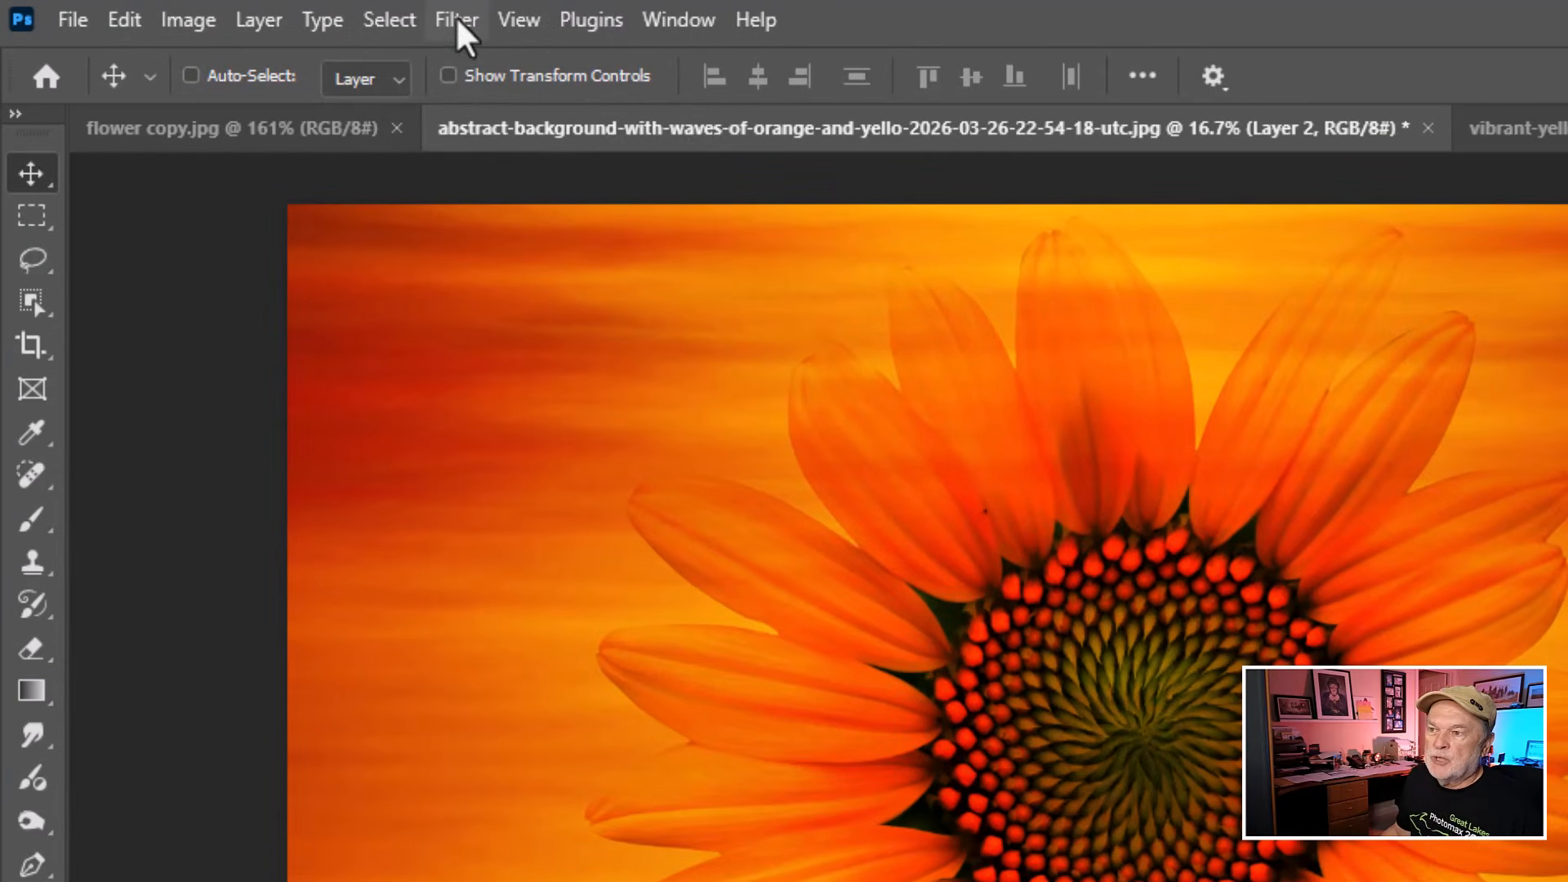
- Open Liquify on the merged layer and push the flower's upper-left petal outward with the Forward Warp tool
{"action": "left_click", "coordinate": [454, 21]}
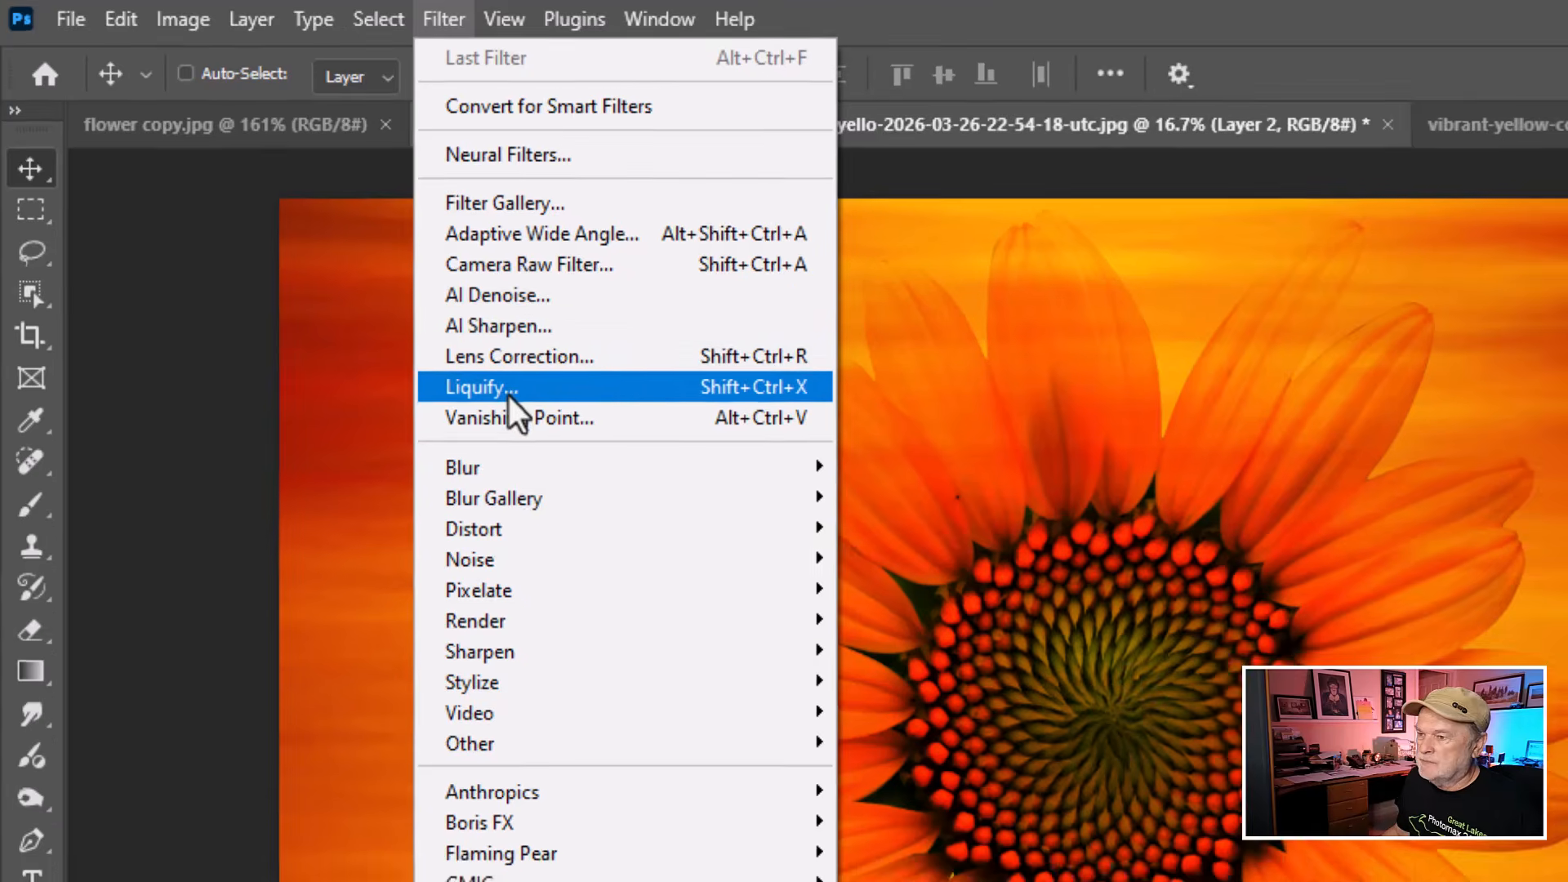
{"action": "left_click", "coordinate": [508, 388]}
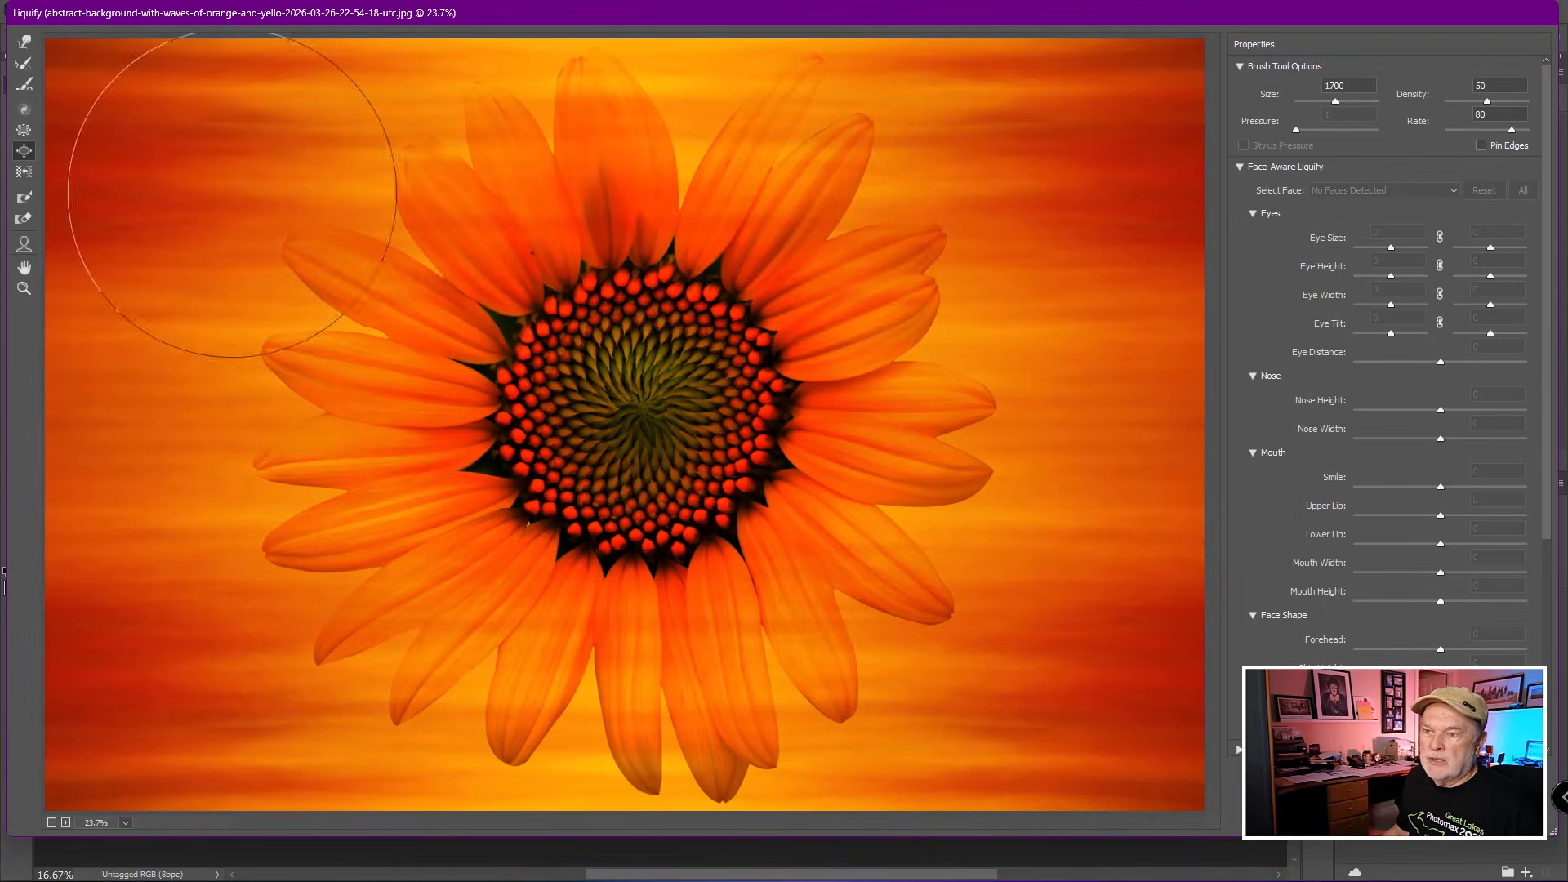
{"action": "left_click", "coordinate": [25, 41]}
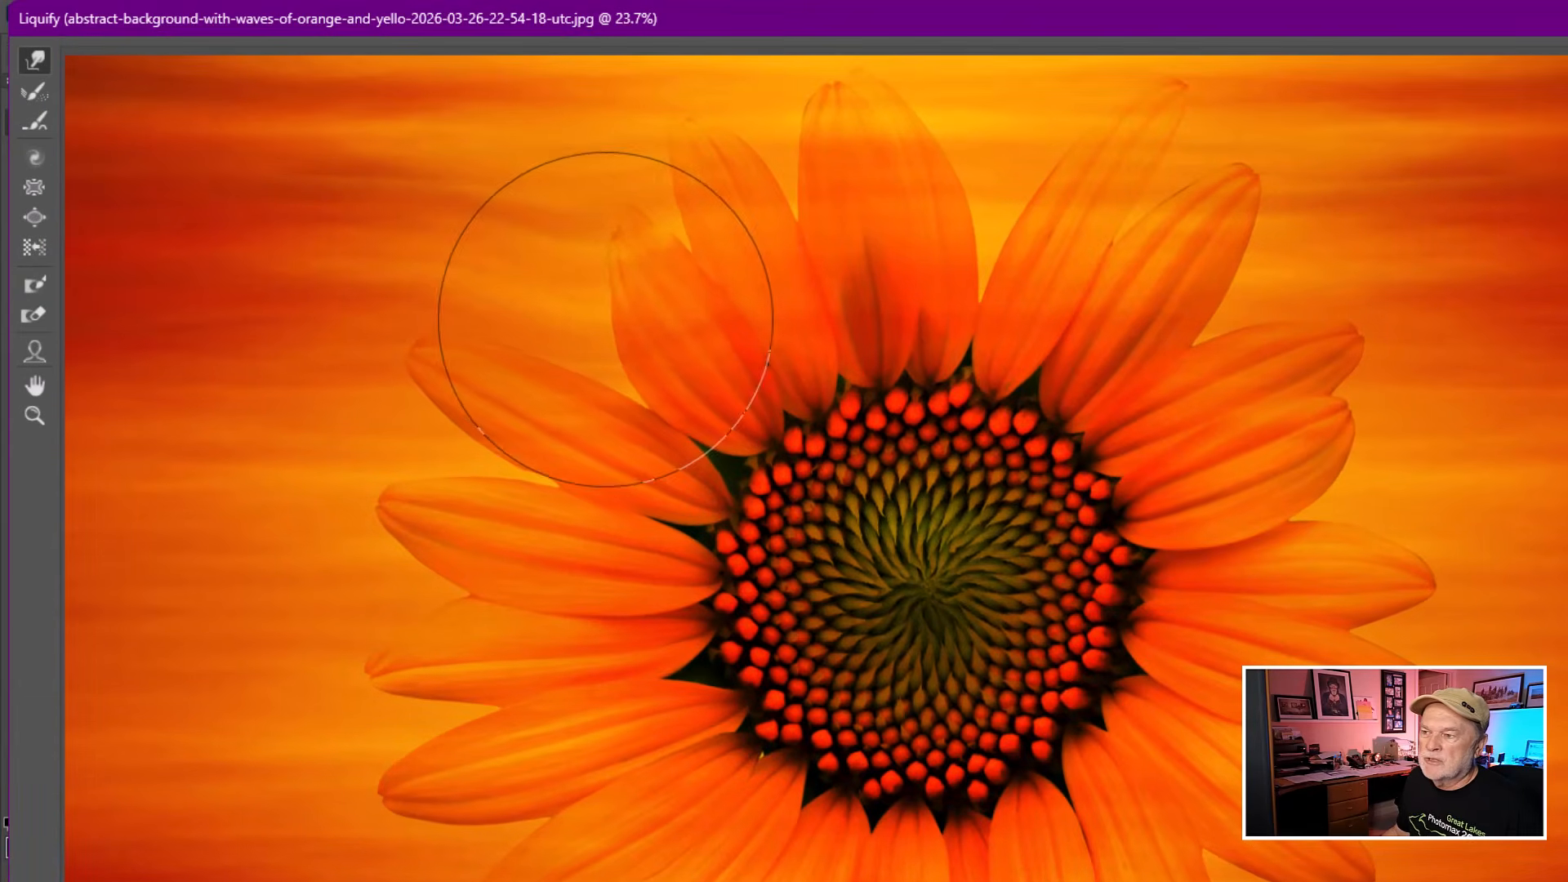
{"action": "left_click_drag", "start_coordinate": [605, 320], "coordinate": [542, 269]}
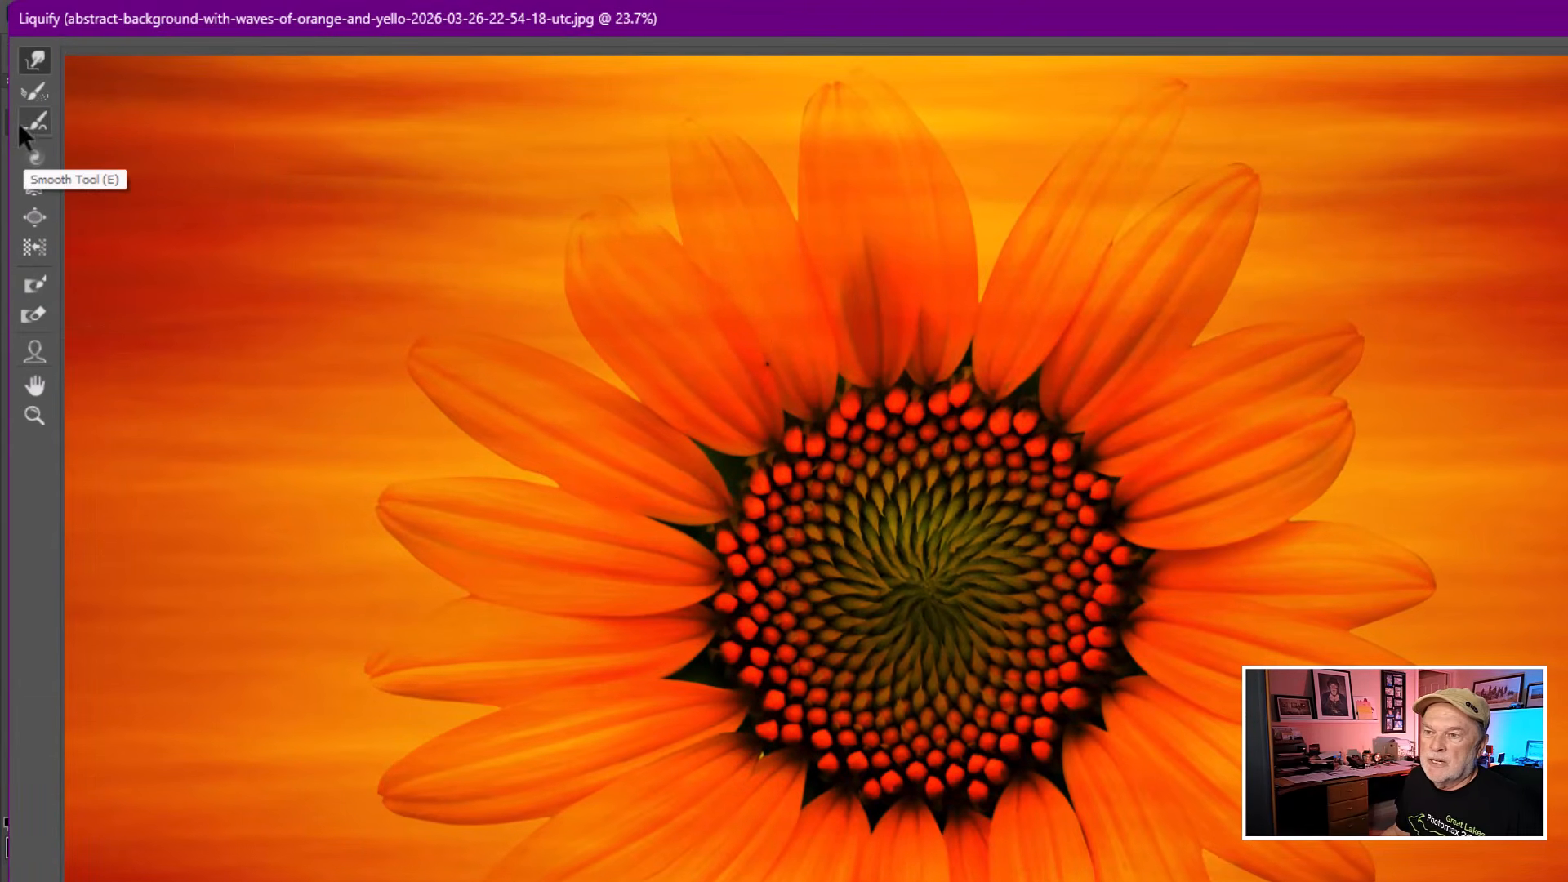
{"action": "left_click", "coordinate": [37, 97]}
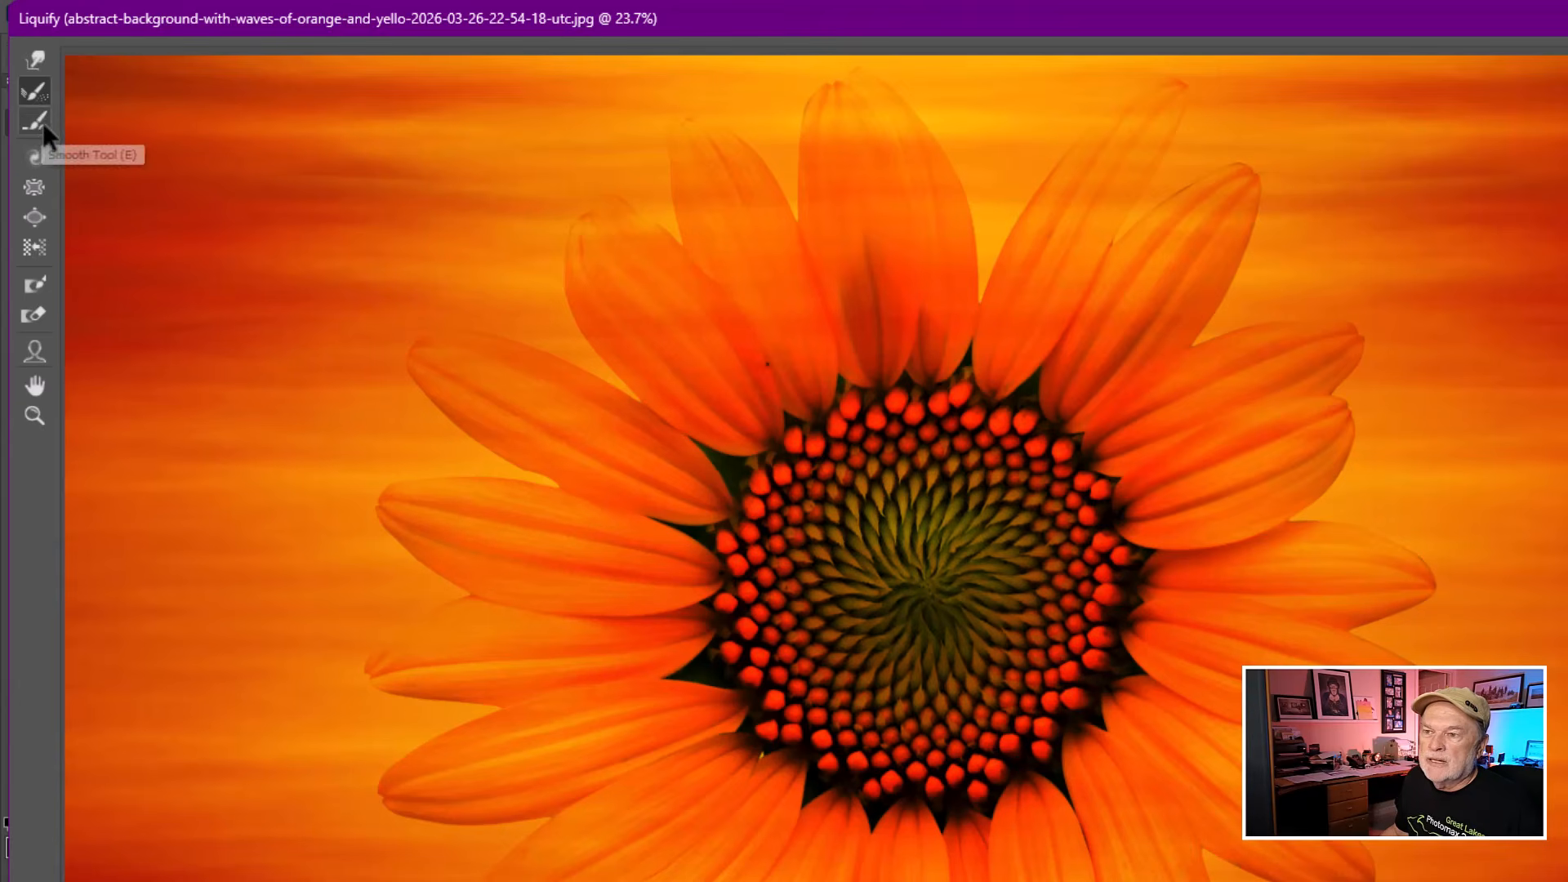
{"action": "left_click", "coordinate": [43, 122]}
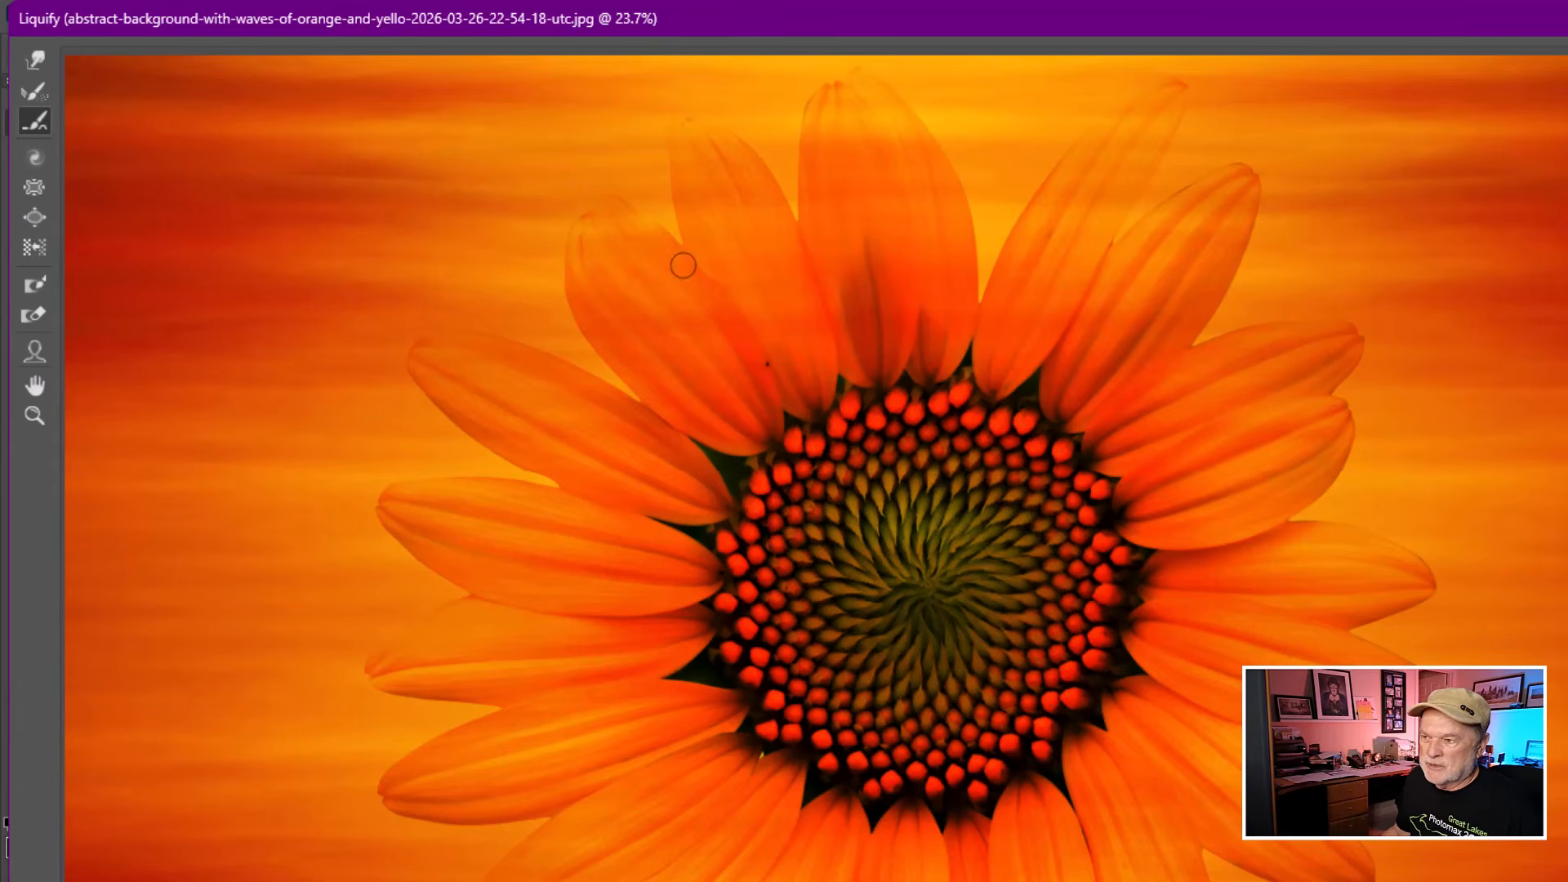
- Swirl the upper-left petals with the Liquify Twirl tool at brush size 1600
{"action": "left_click", "coordinate": [36, 160]}
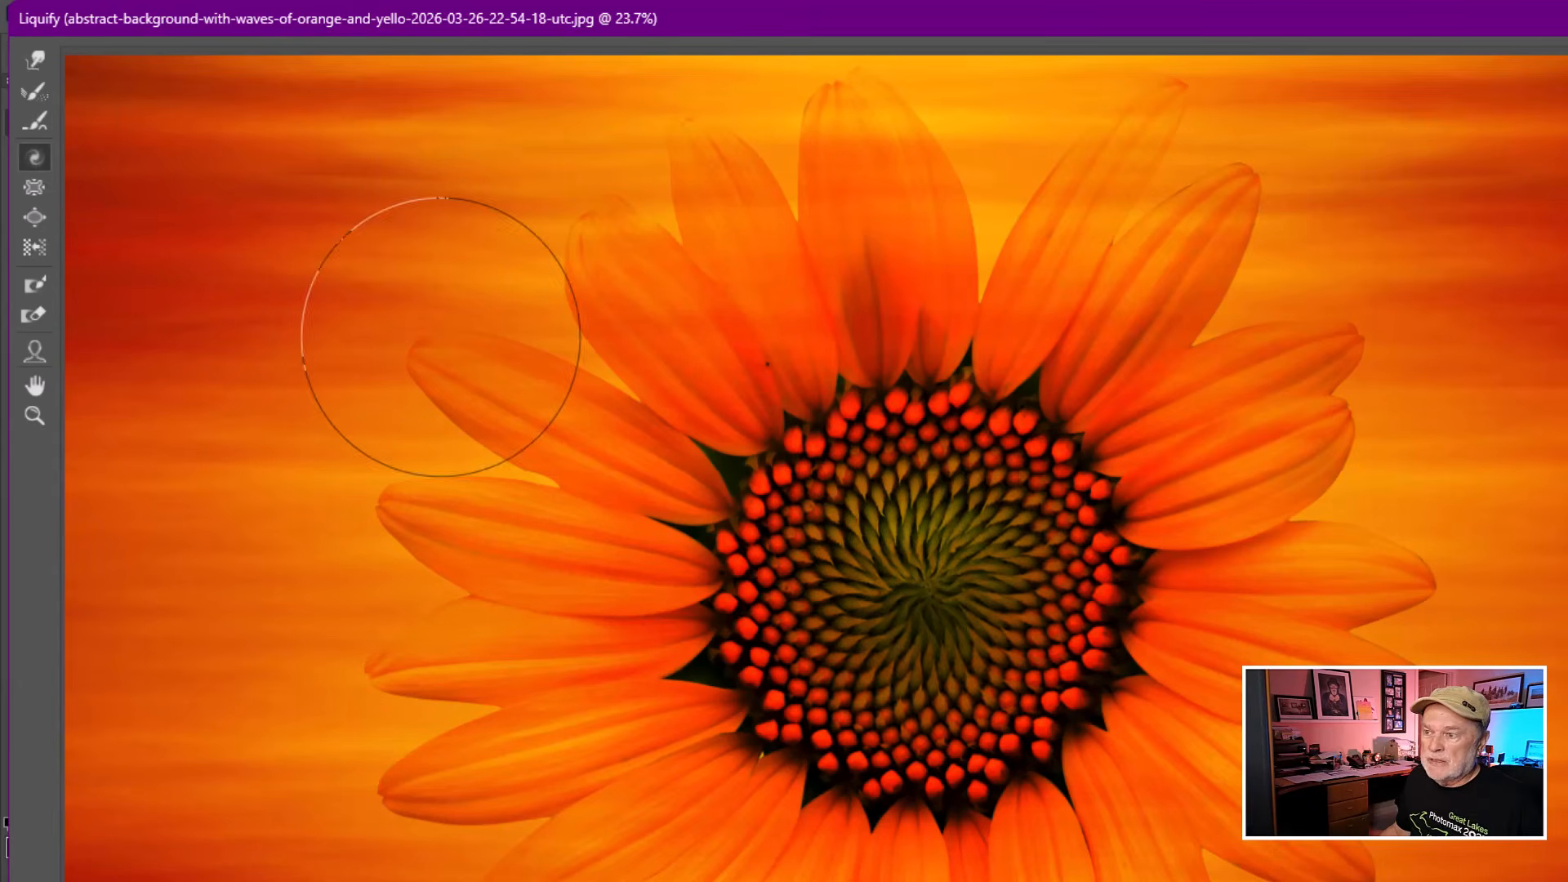
{"action": "key", "text": "bracketright"}
{"action": "key", "text": "bracketright"}
{"action": "key", "text": "bracketright"}
{"action": "key", "text": "bracketright"}
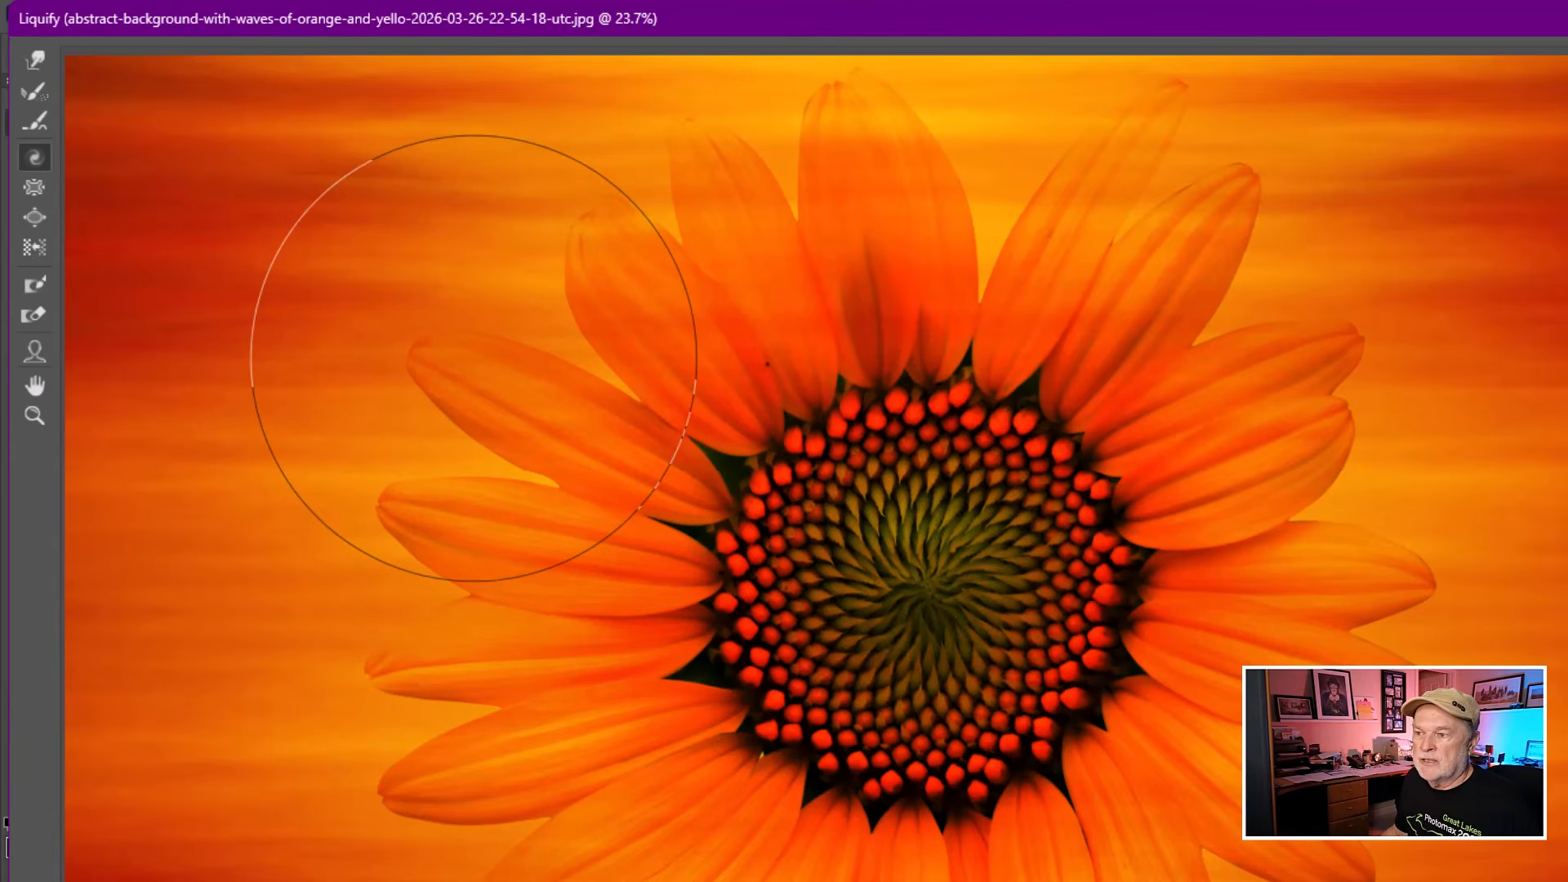
{"action": "left_click_drag", "start_coordinate": [474, 357], "coordinate": [474, 358]}
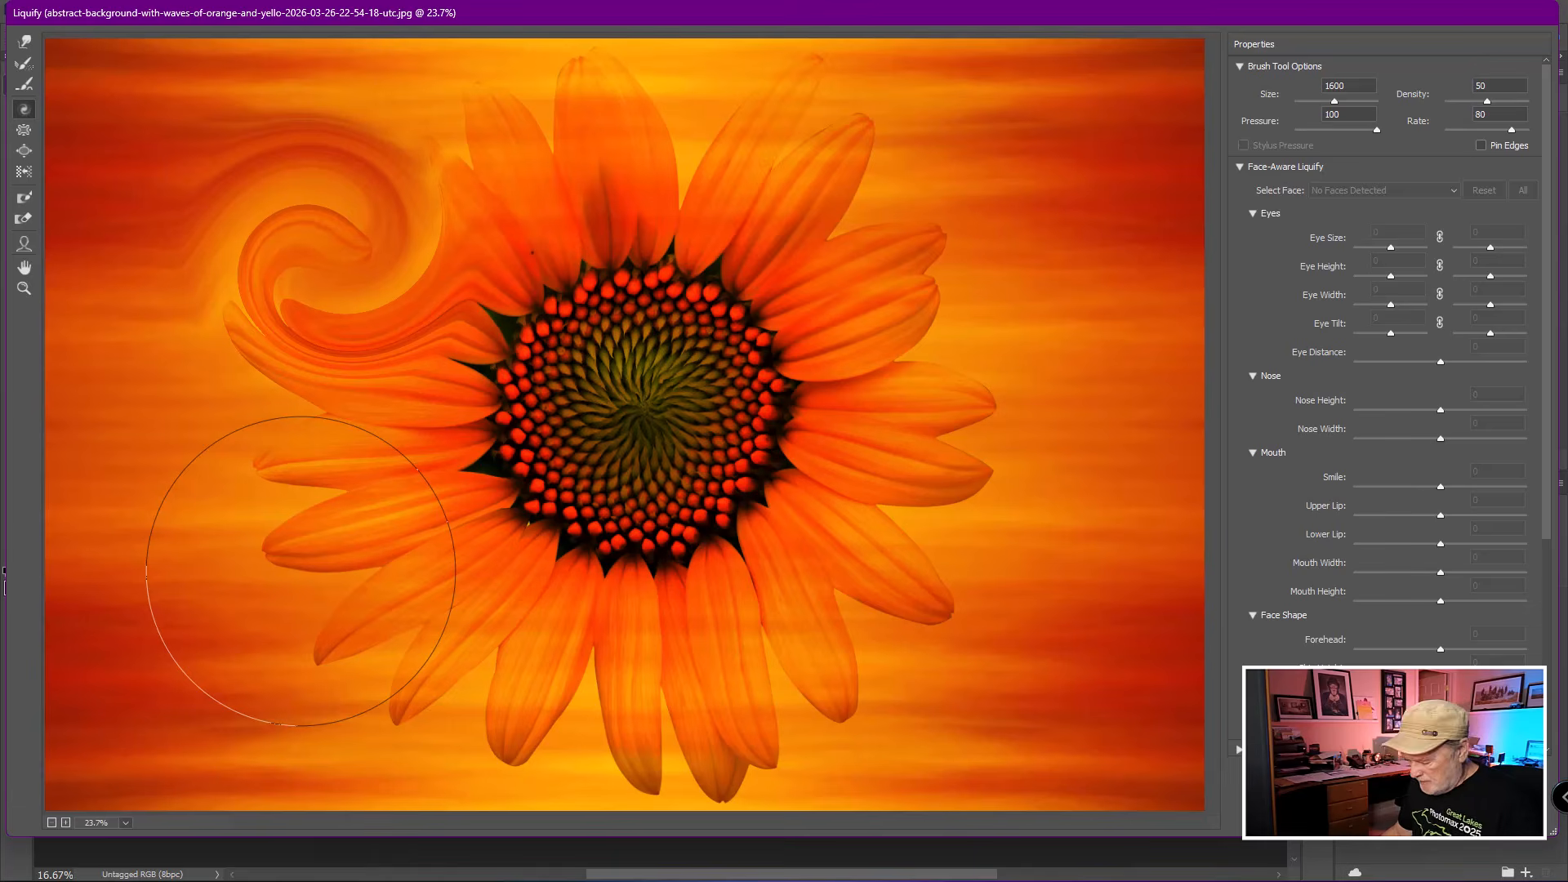
- Reduce the Twirl brush size to 900 and swirl the tip of a lower-left petal
{"action": "key", "text": "bracketleft"}
{"action": "key", "text": "bracketleft"}
{"action": "key", "text": "bracketleft"}
{"action": "key", "text": "bracketleft"}
{"action": "key", "text": "bracketleft"}
{"action": "key", "text": "bracketleft"}
{"action": "key", "text": "bracketleft"}
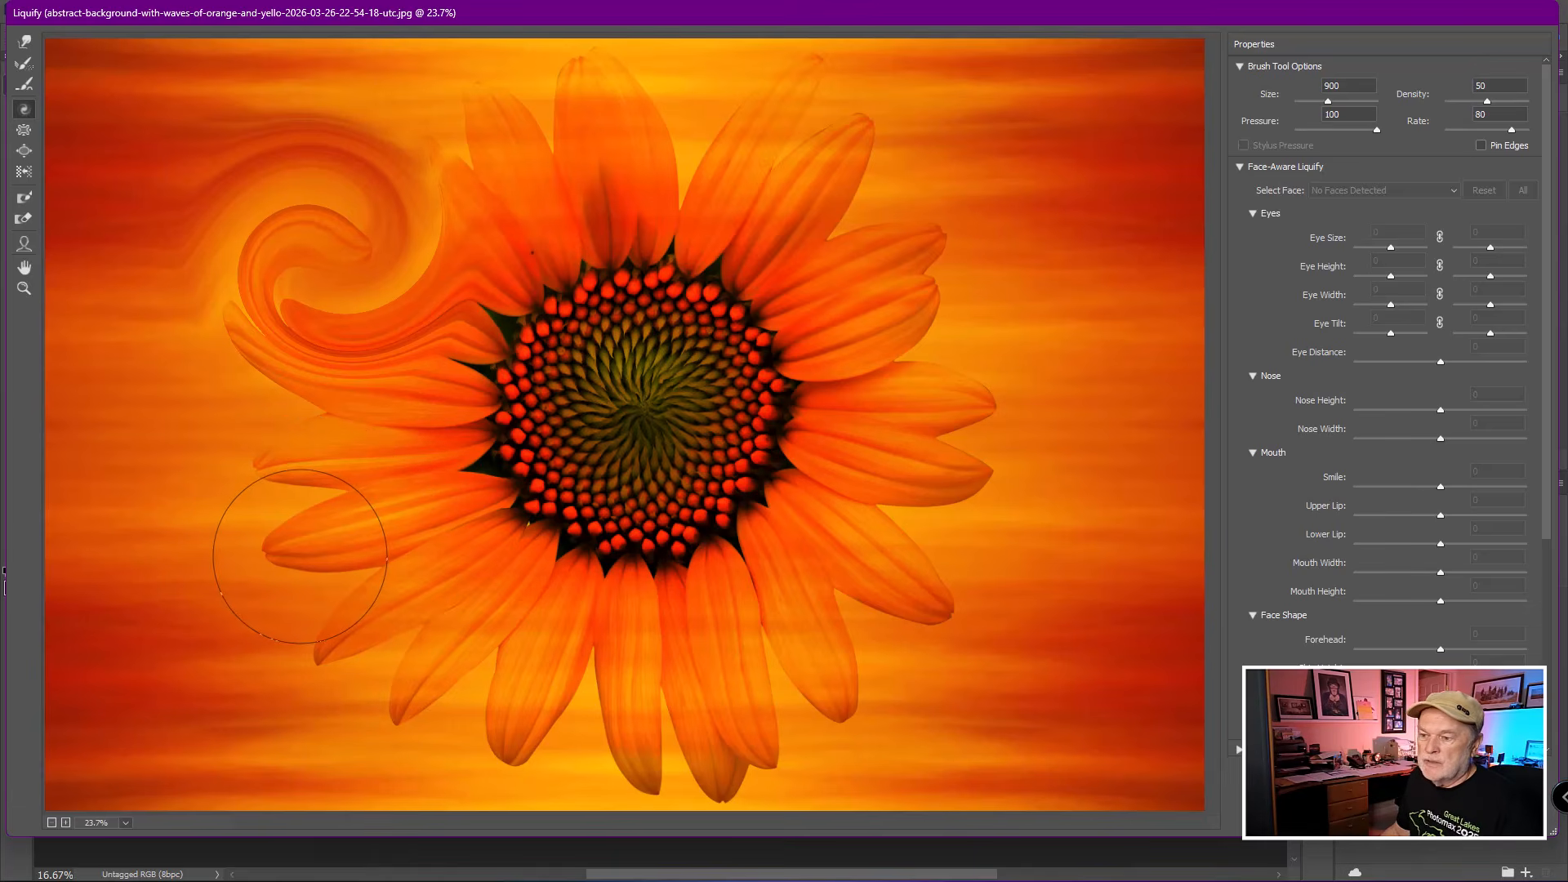
{"action": "left_click_drag", "start_coordinate": [300, 556], "coordinate": [300, 556]}
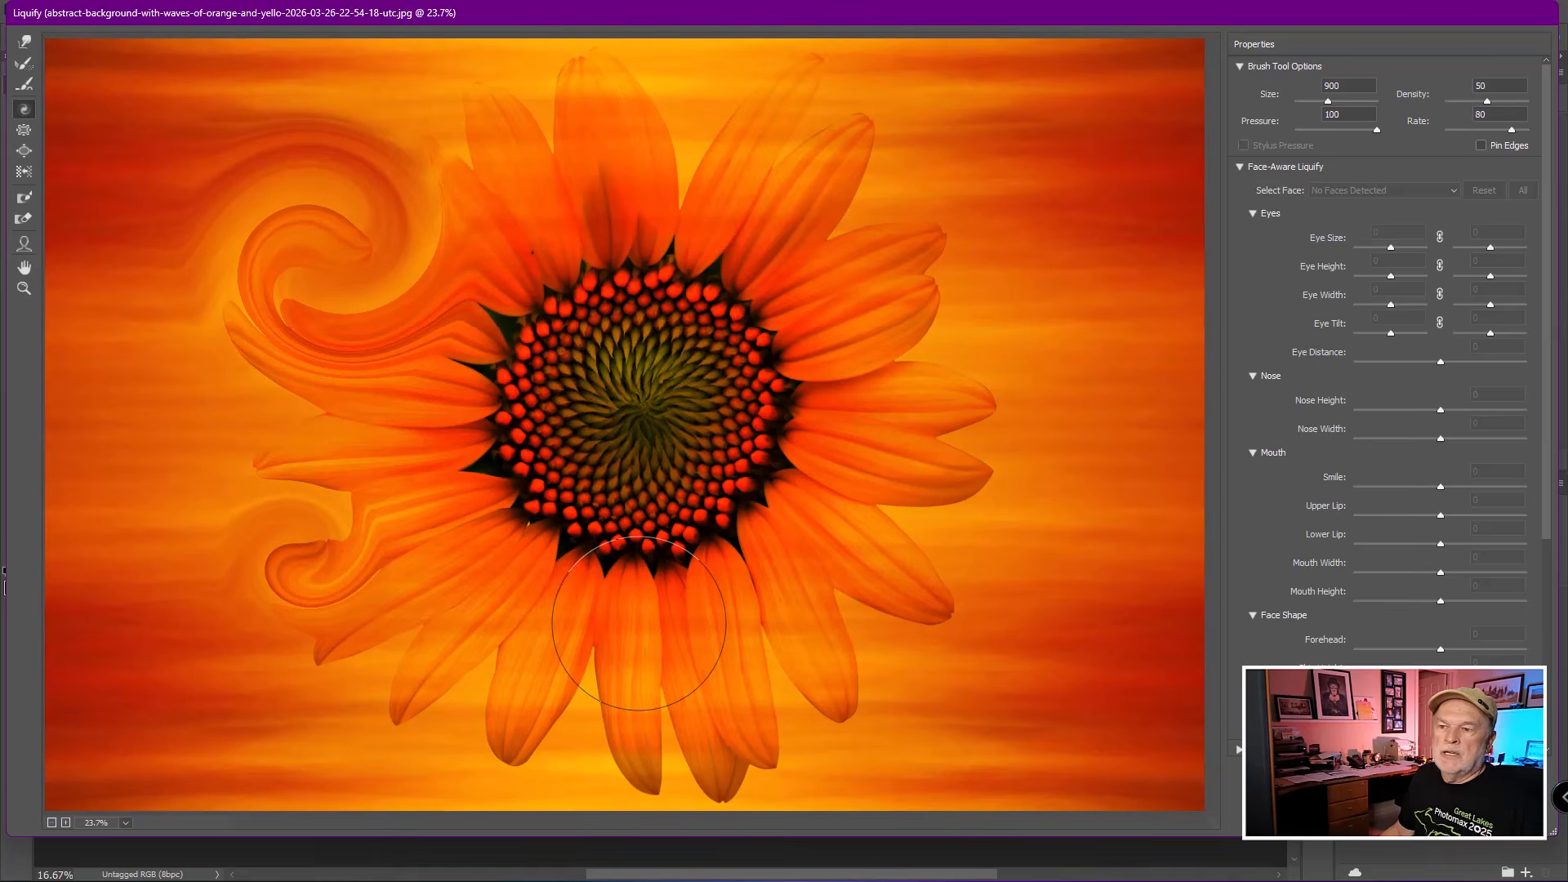
- Try the Bloat tool at size 1700 on the lower-left swirl and discard all Liquify changes
{"action": "left_click", "coordinate": [24, 150]}
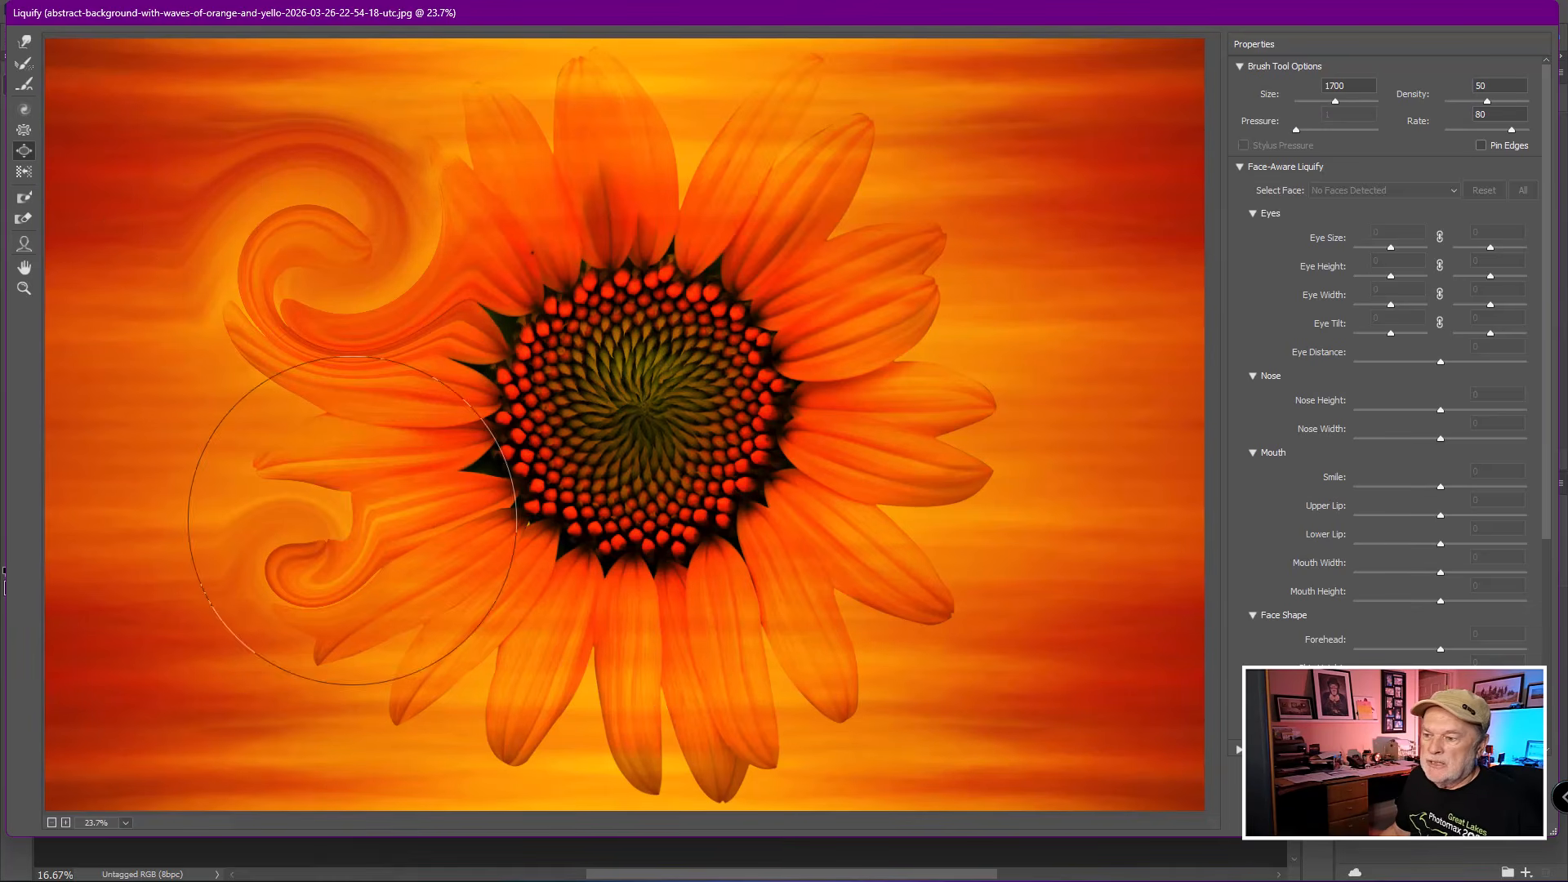
{"action": "left_click_drag", "start_coordinate": [336, 554], "coordinate": [337, 554]}
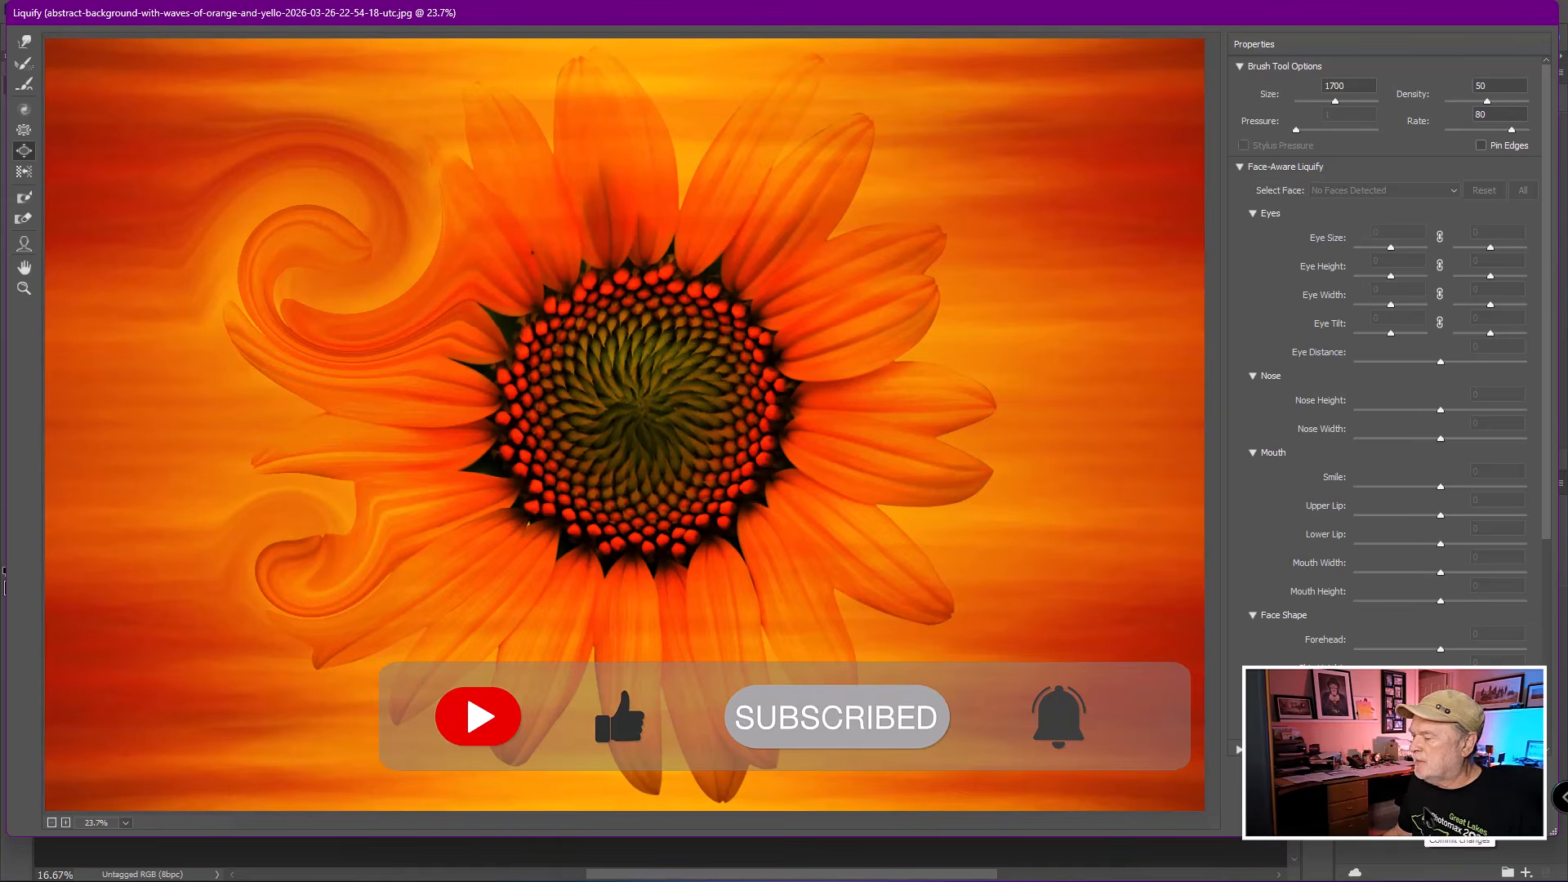
{"action": "left_click", "coordinate": [1348, 814]}
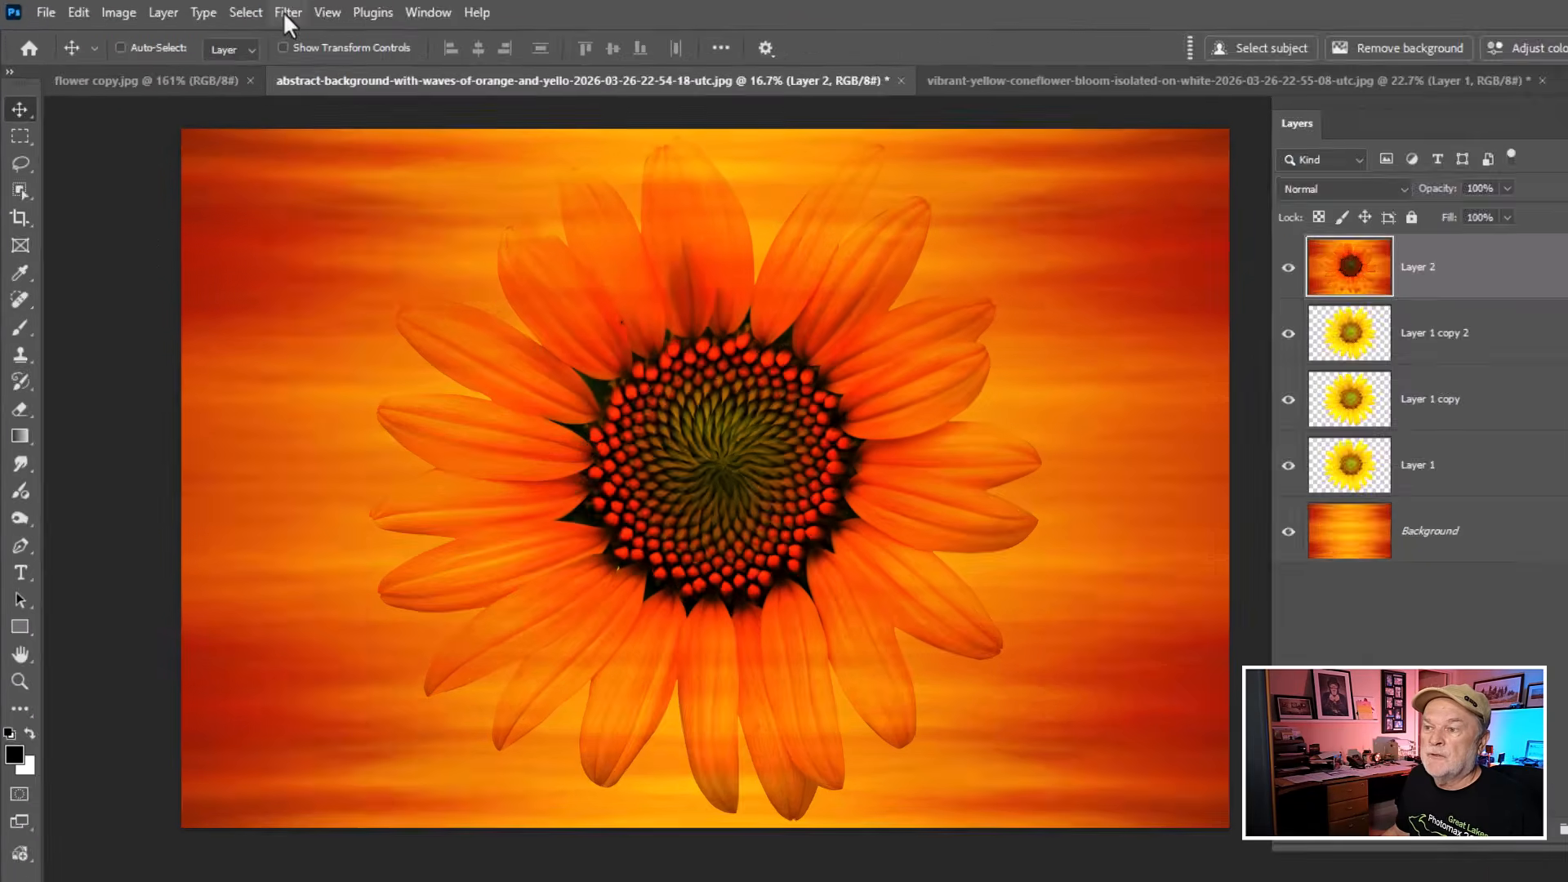
- Try the Twirl distortion filter at a 290° angle on the merged layer and undo it
{"action": "left_click", "coordinate": [222, 10]}
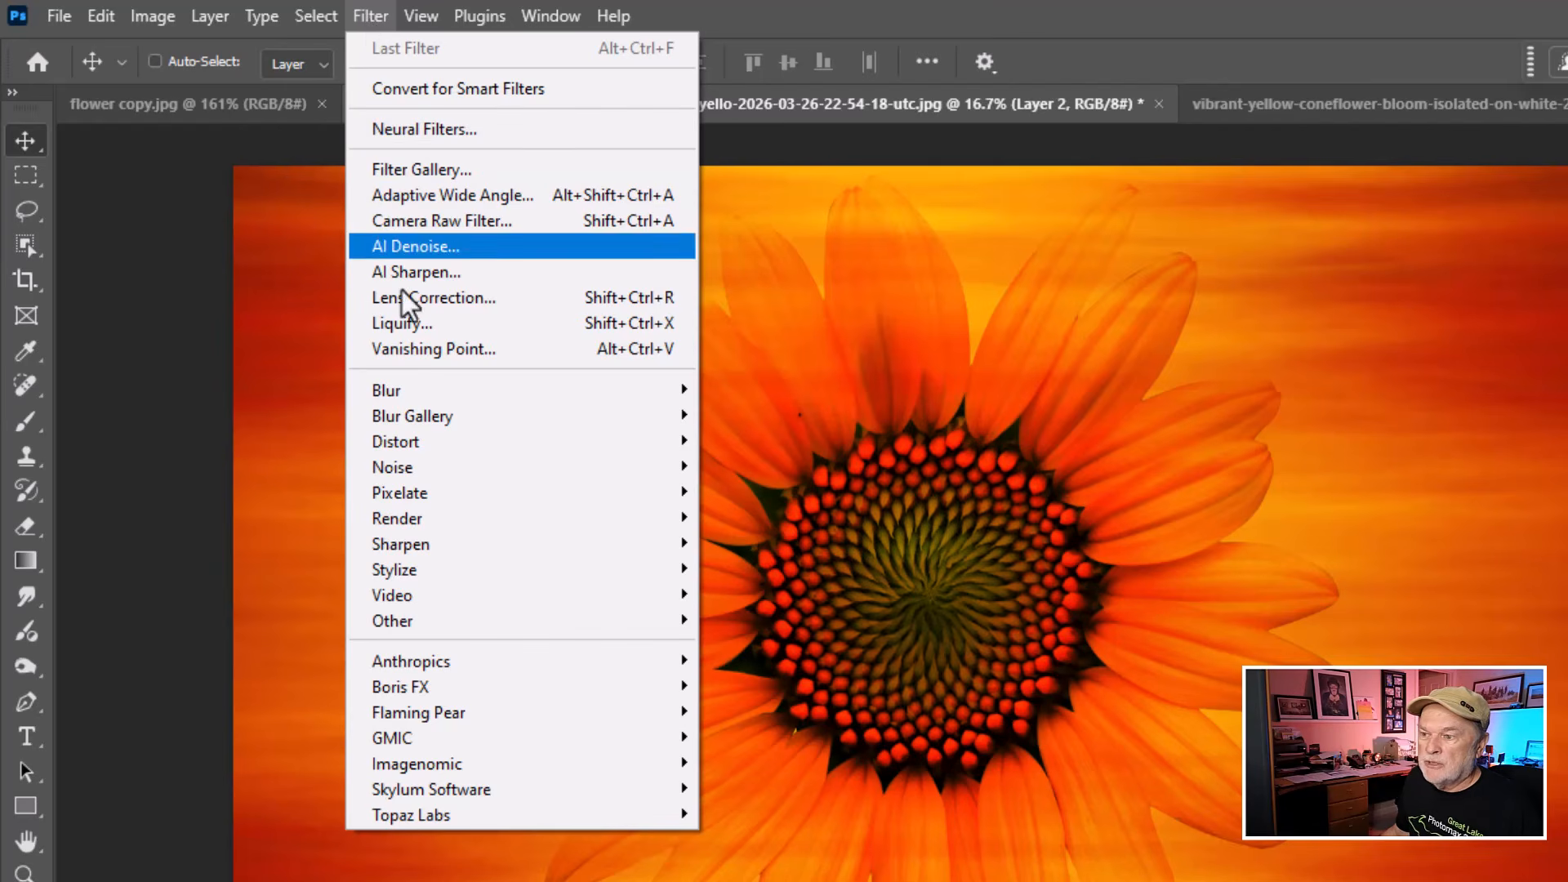
{"action": "mouse_move", "coordinate": [426, 439]}
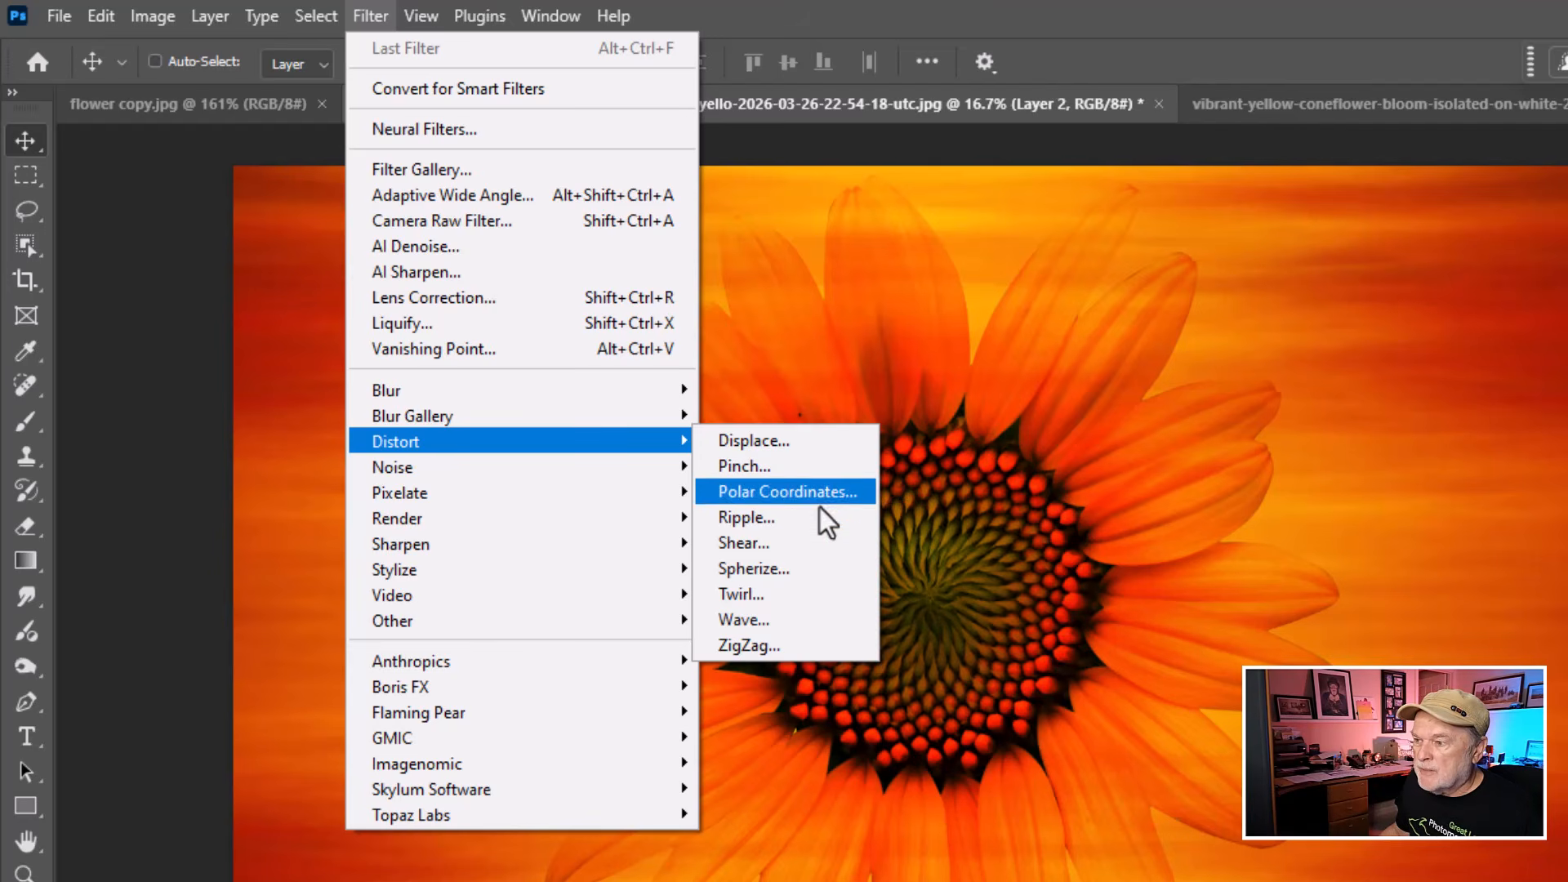
{"action": "left_click", "coordinate": [798, 595]}
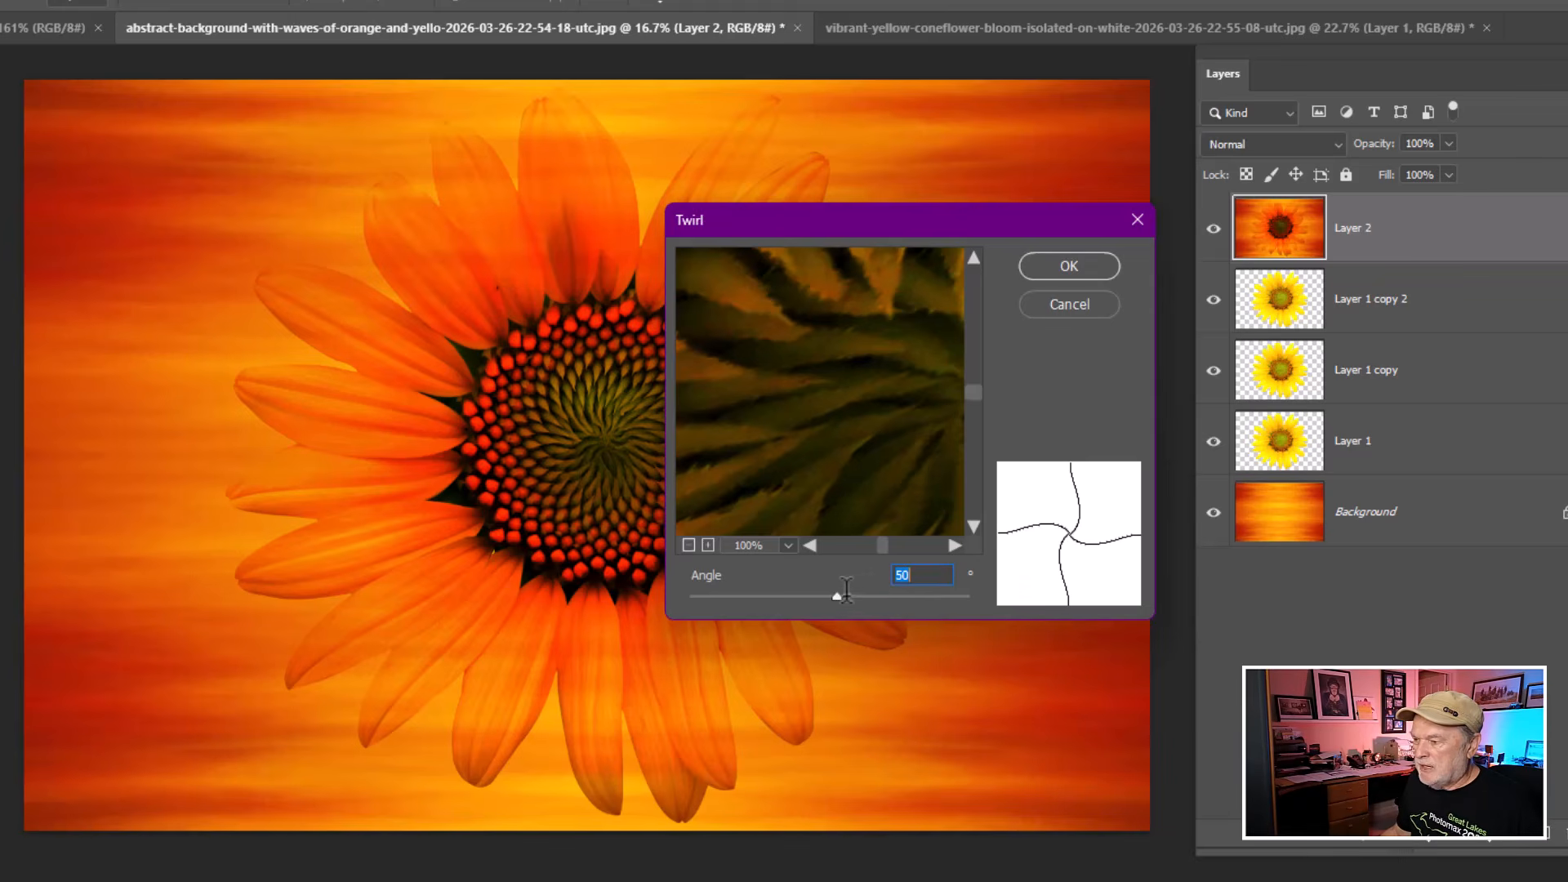
{"action": "left_click_drag", "start_coordinate": [840, 594], "coordinate": [872, 595]}
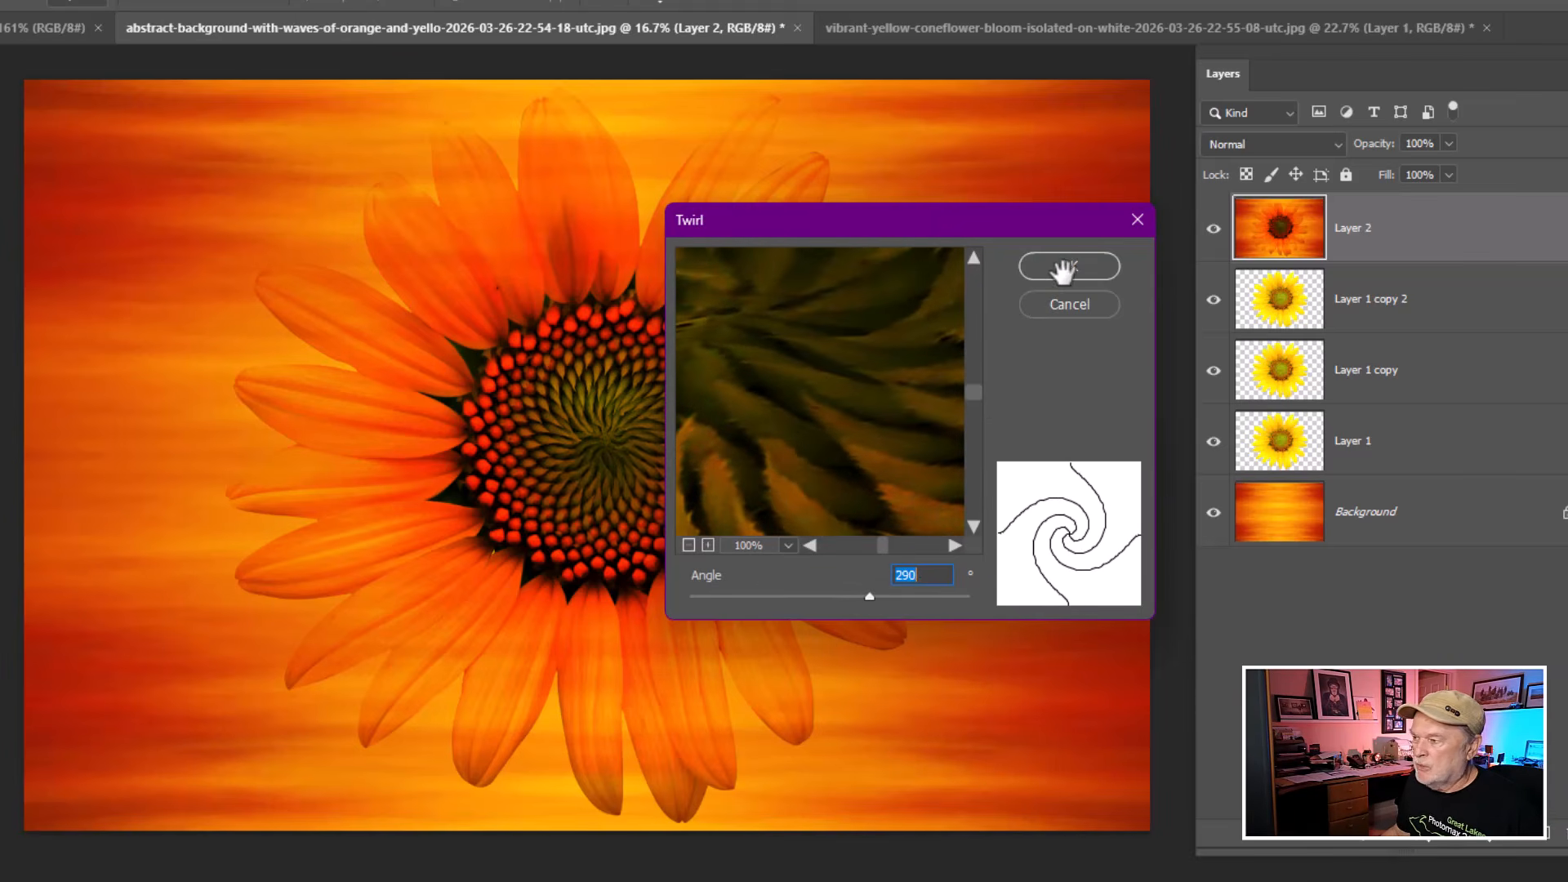
{"action": "left_click", "coordinate": [1064, 267]}
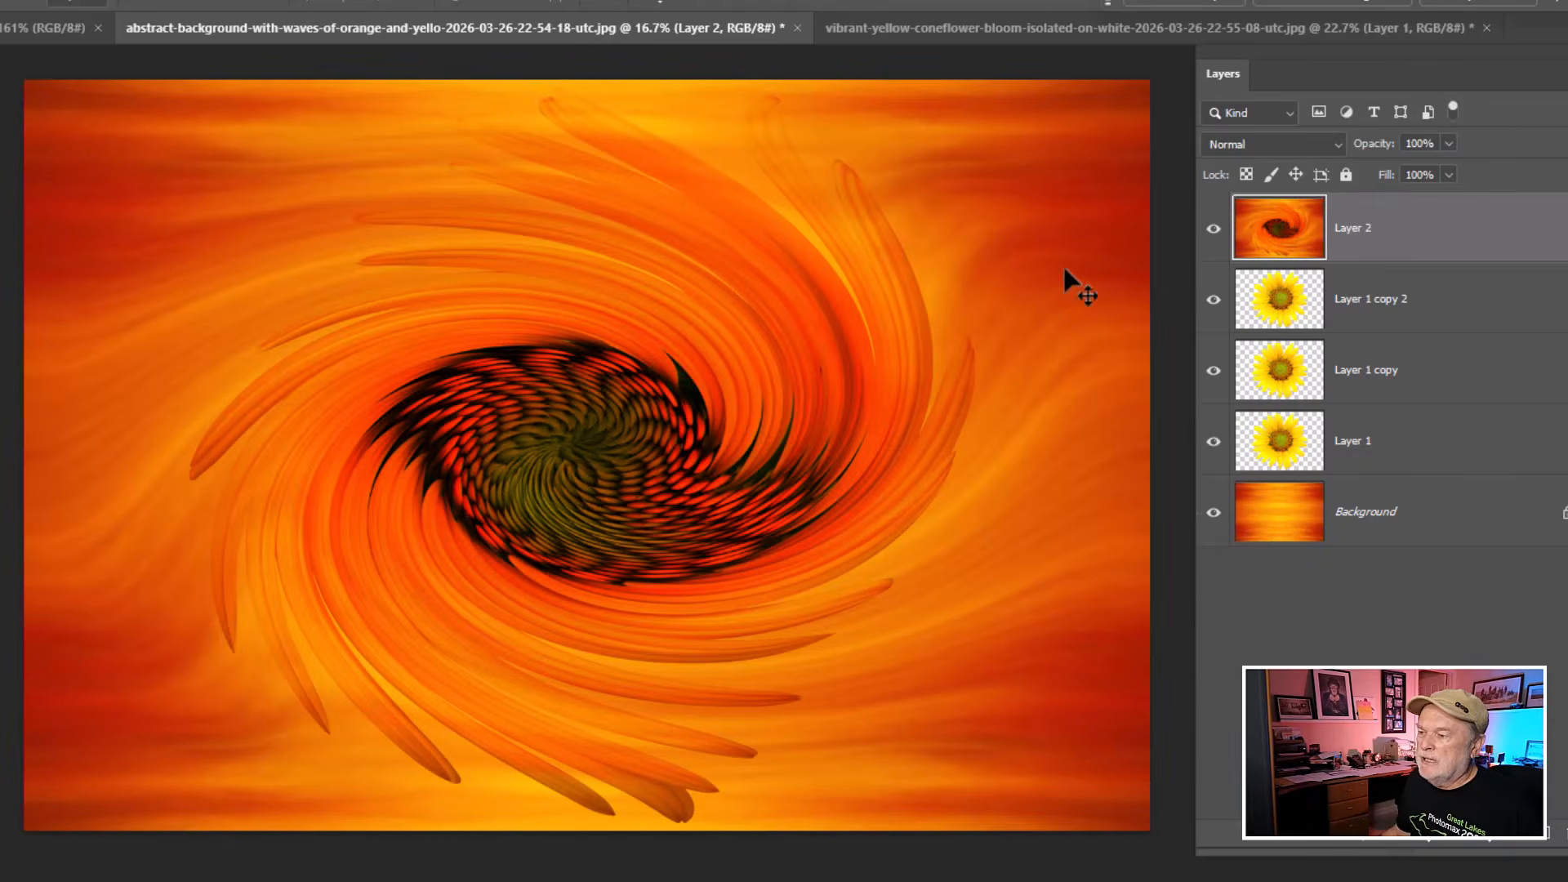
{"action": "key", "text": "ctrl+z"}
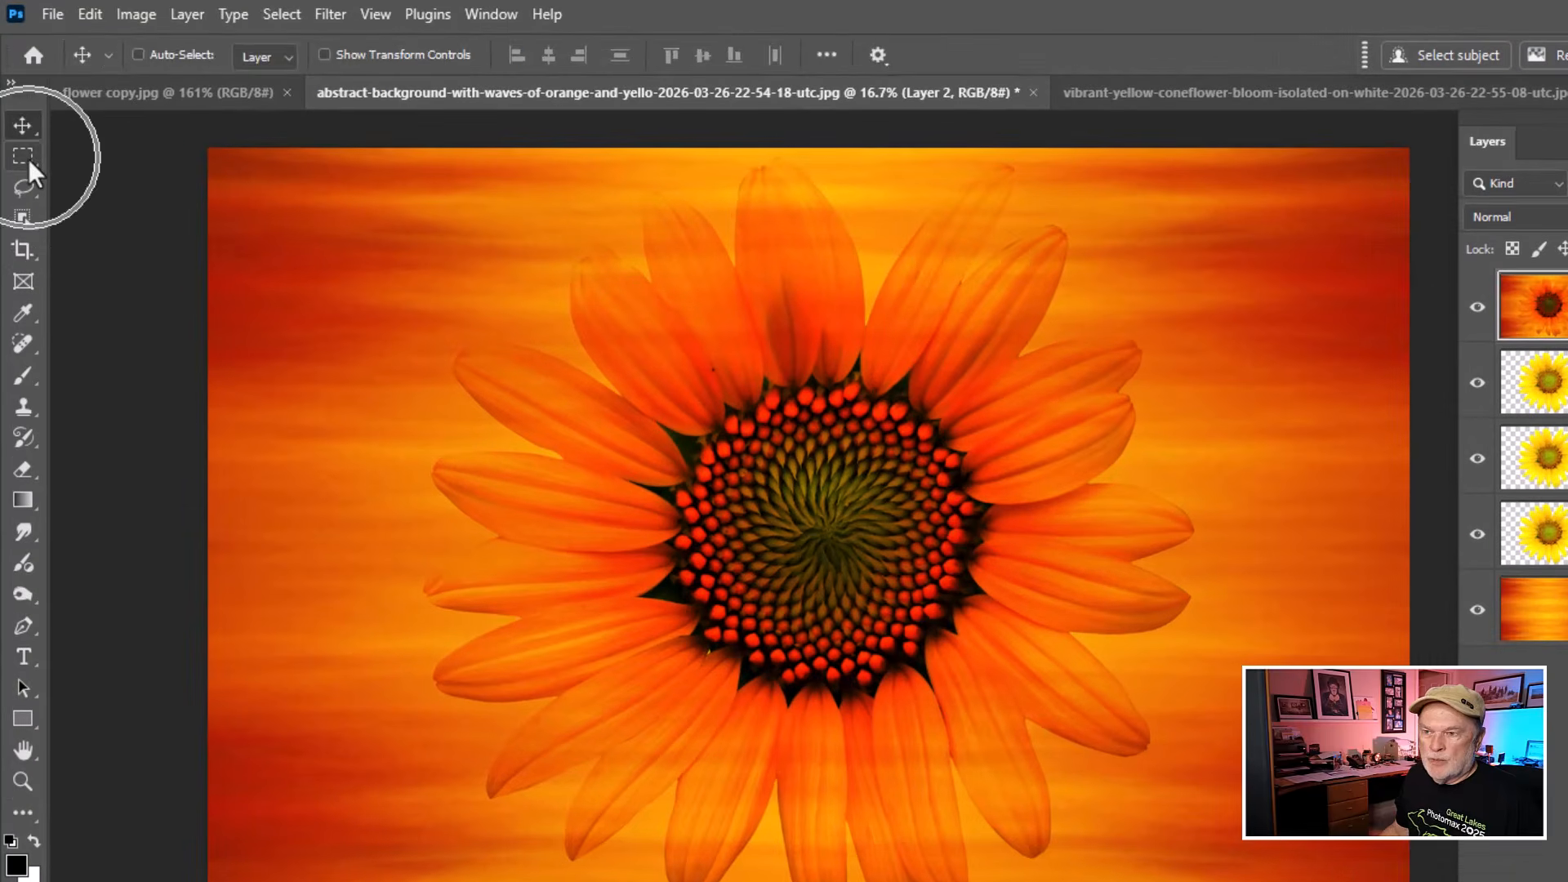
- Draw a nearly square rectangular selection of about 4.3 x 4.5 in over the flower's upper-left petal tips
{"action": "left_click", "coordinate": [15, 106]}
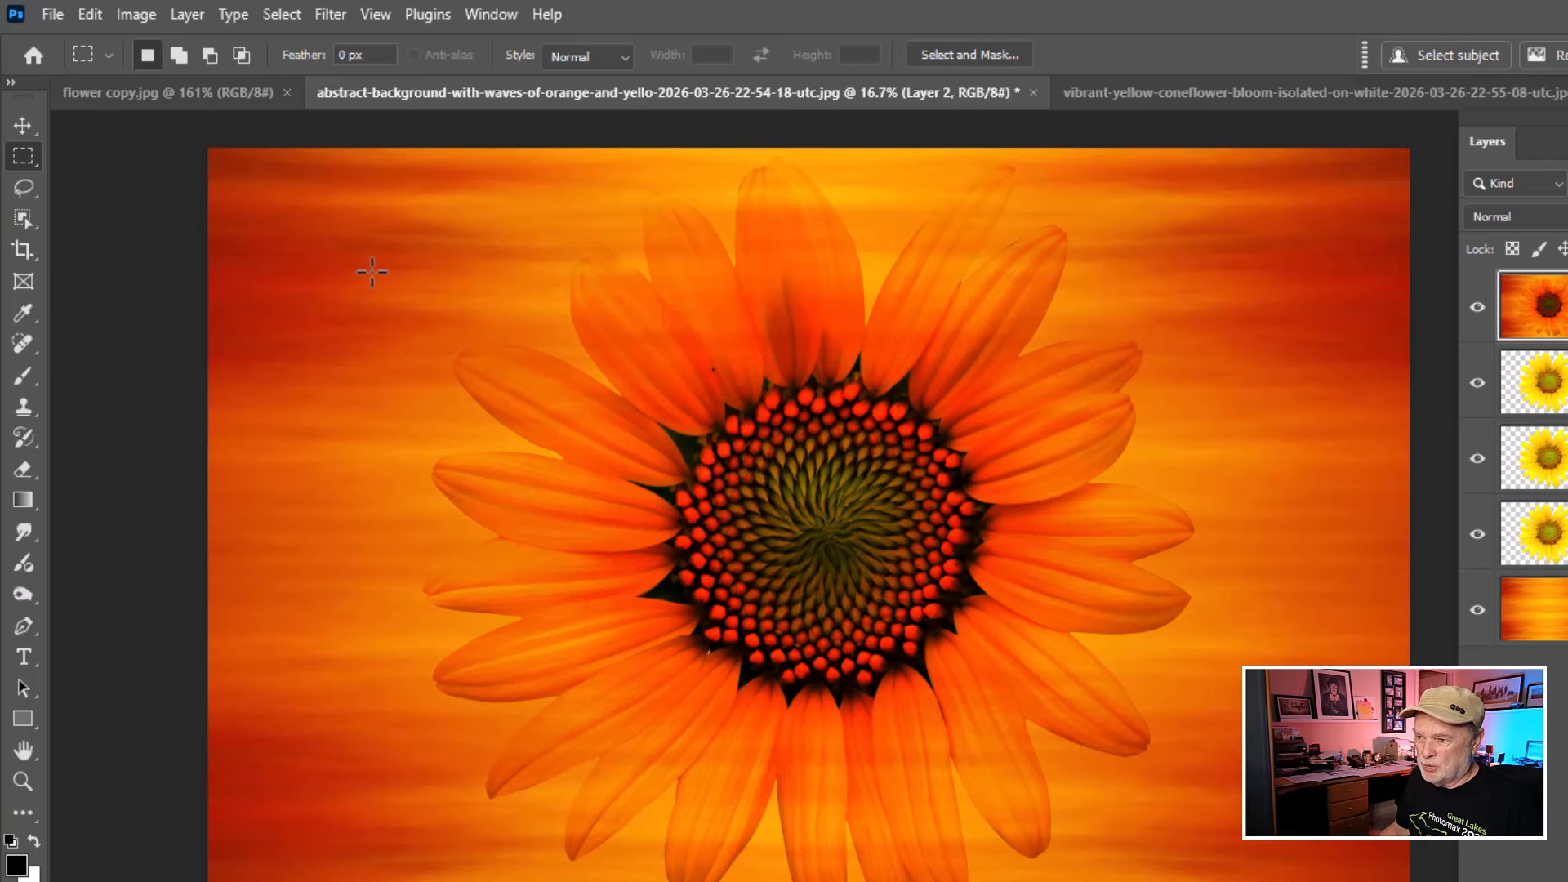
{"action": "left_click_drag", "start_coordinate": [331, 222], "coordinate": [389, 311]}
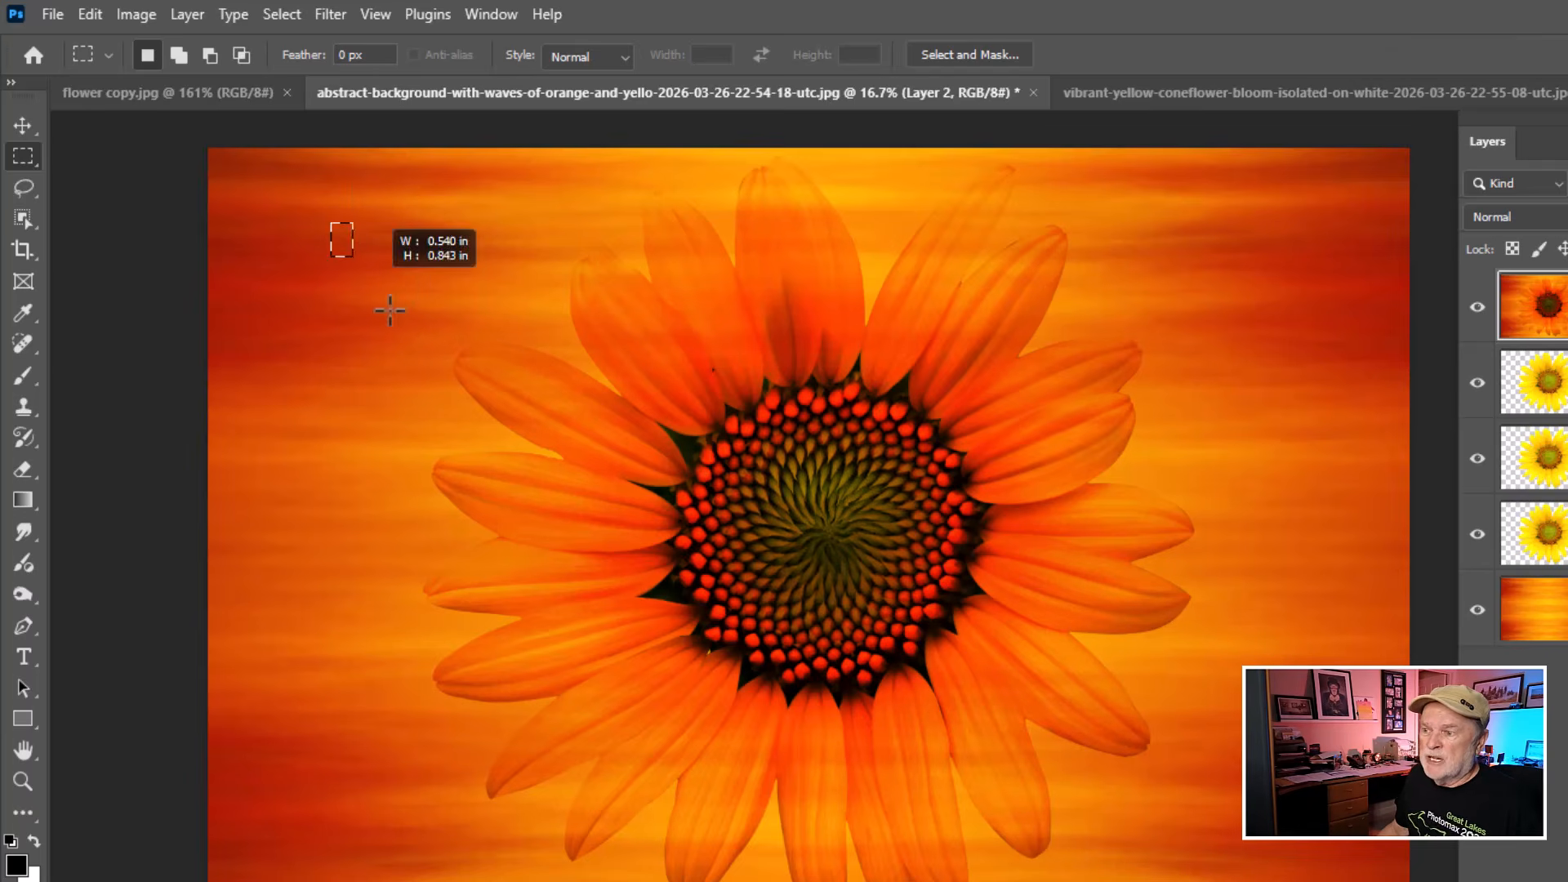
{"action": "left_click_drag", "start_coordinate": [565, 482], "coordinate": [589, 493]}
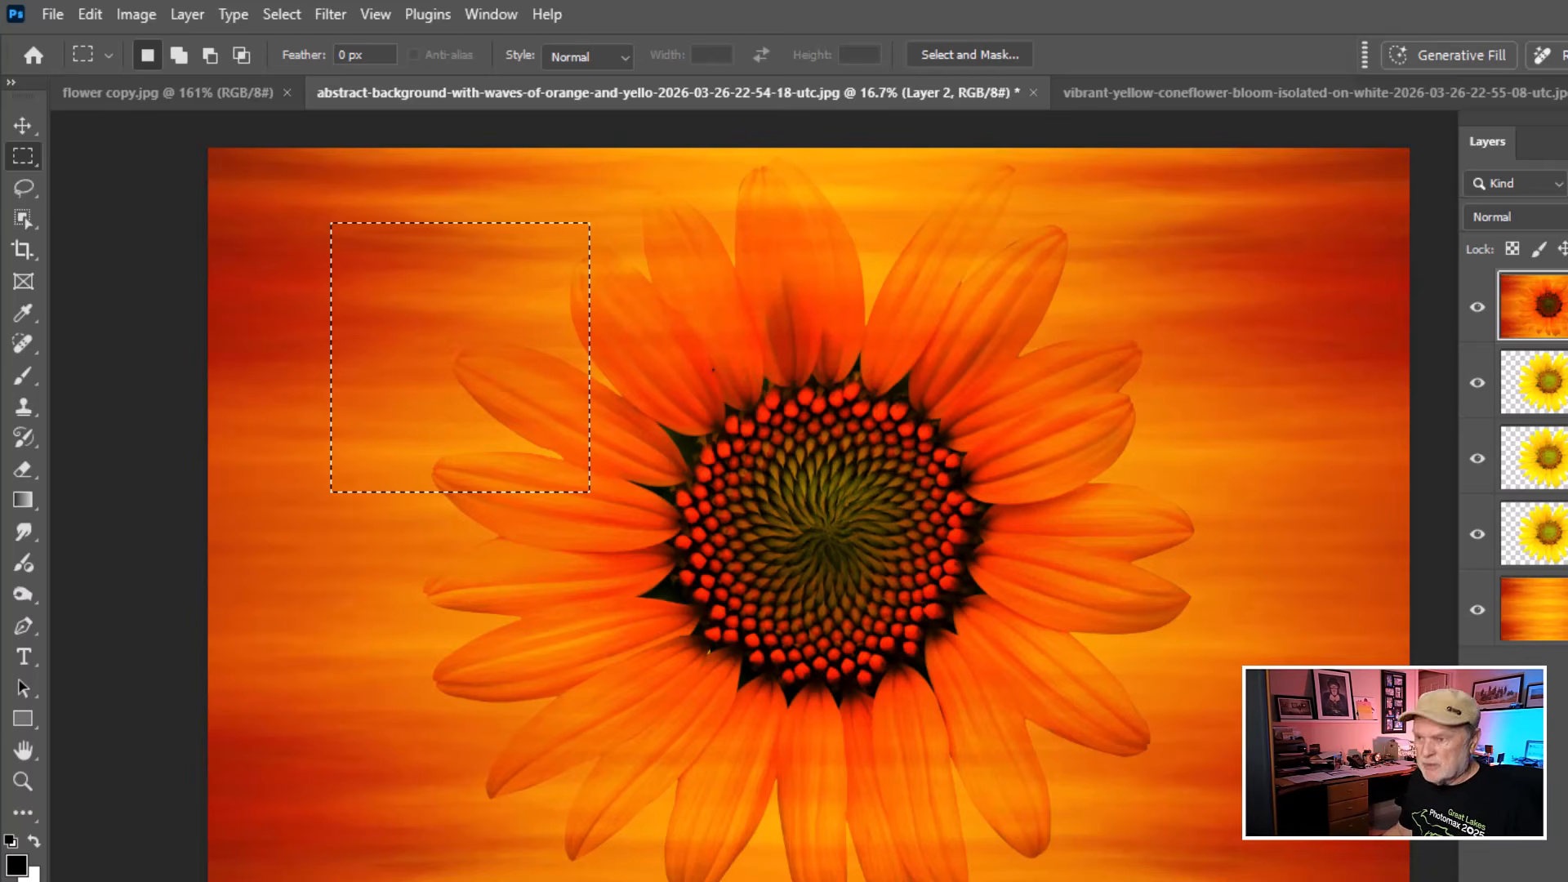
- Try painting black inside the selection with the 1400 px Brush and undo the stroke
{"action": "key", "text": "b"}
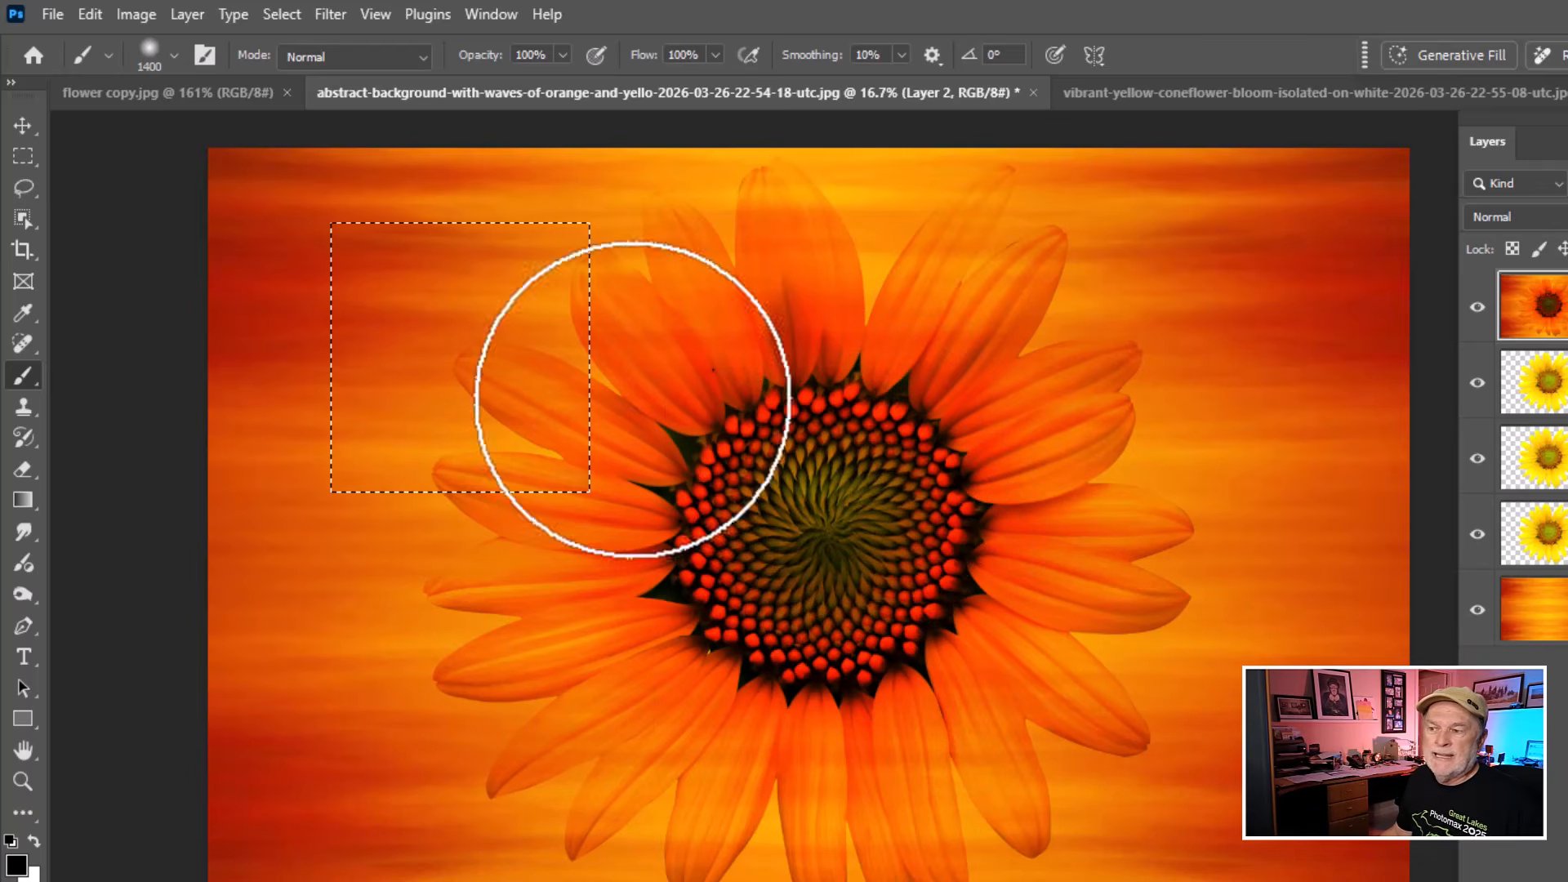
{"action": "mouse_move", "coordinate": [633, 398]}
{"action": "left_mouse_down"}
{"action": "mouse_move", "coordinate": [588, 392]}
{"action": "mouse_move", "coordinate": [308, 218]}
{"action": "mouse_move", "coordinate": [920, 523]}
{"action": "left_mouse_up"}
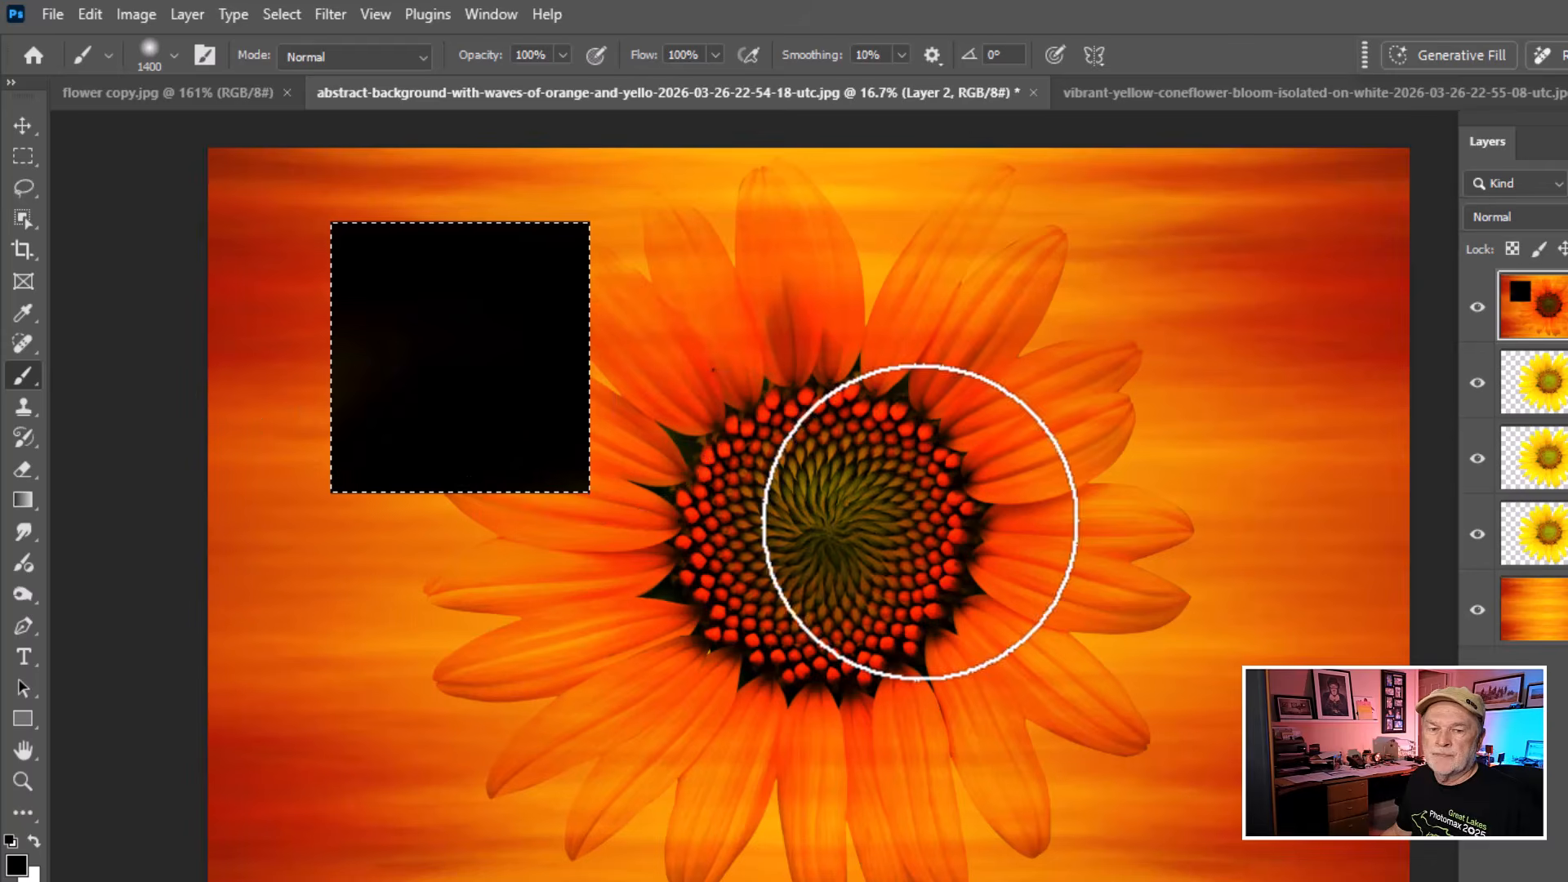
{"action": "key", "text": "ctrl+z"}
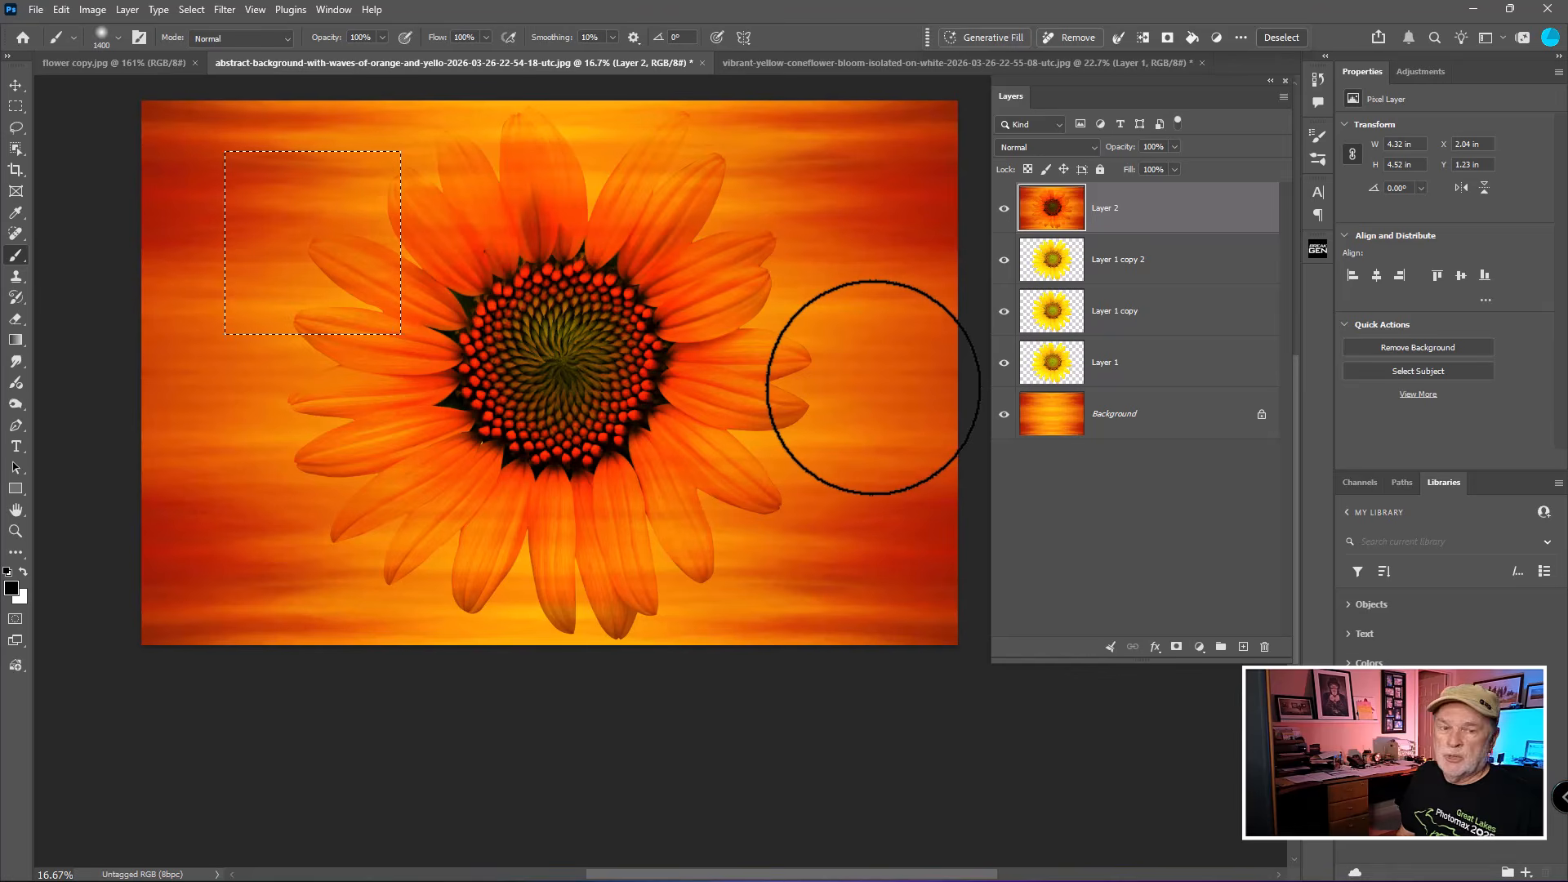
- Copy the selected area to its own layer, view that layer alone, and show all layers again
{"action": "key", "text": "ctrl+j"}
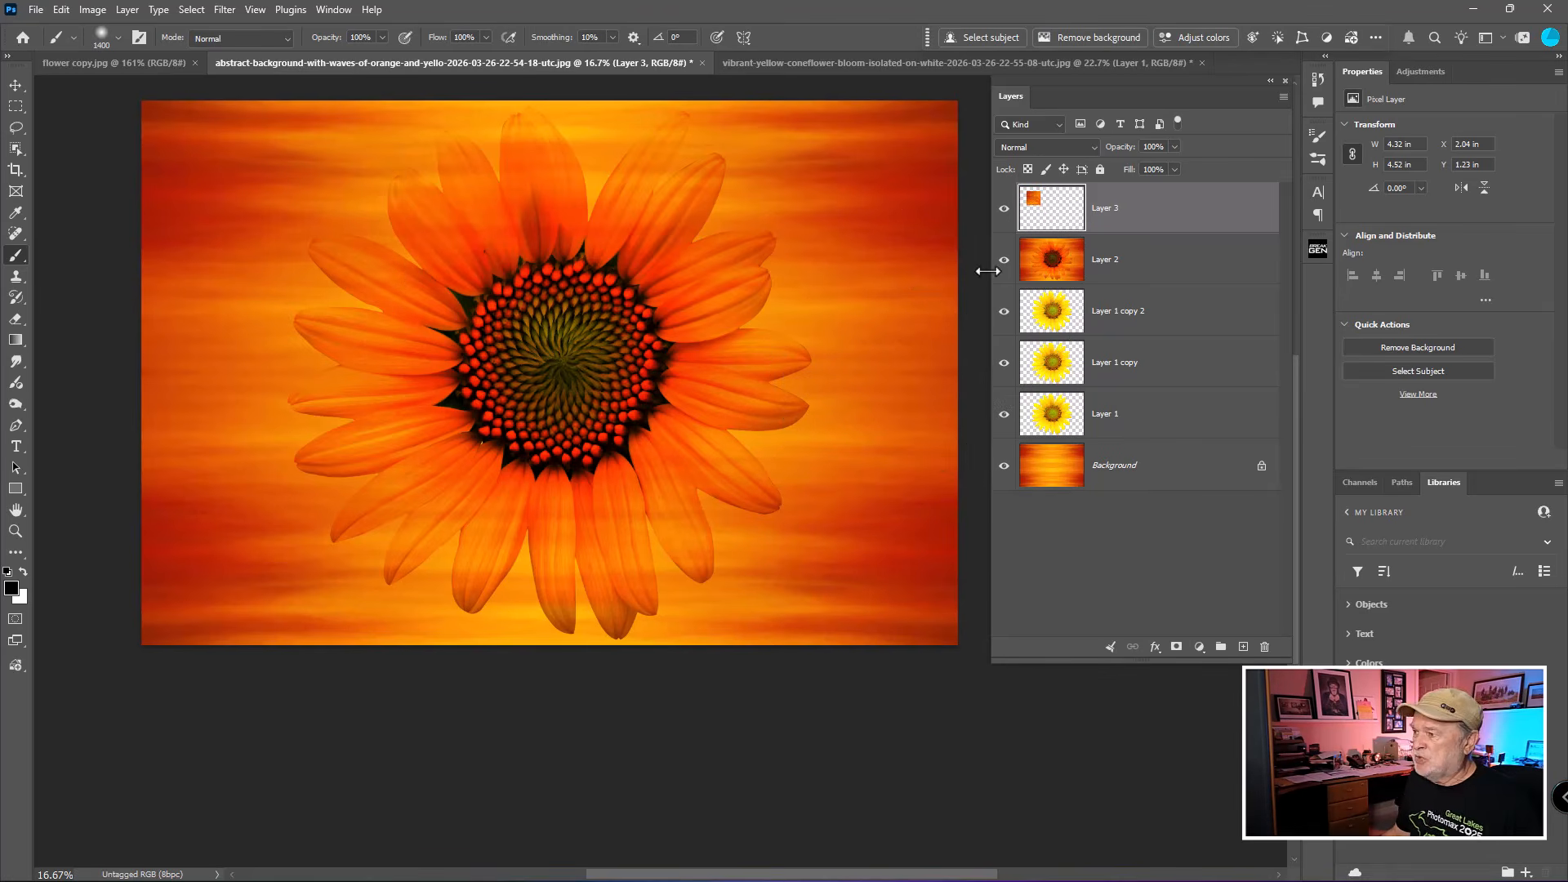
{"action": "left_click", "coordinate": [1005, 210], "text": "alt"}
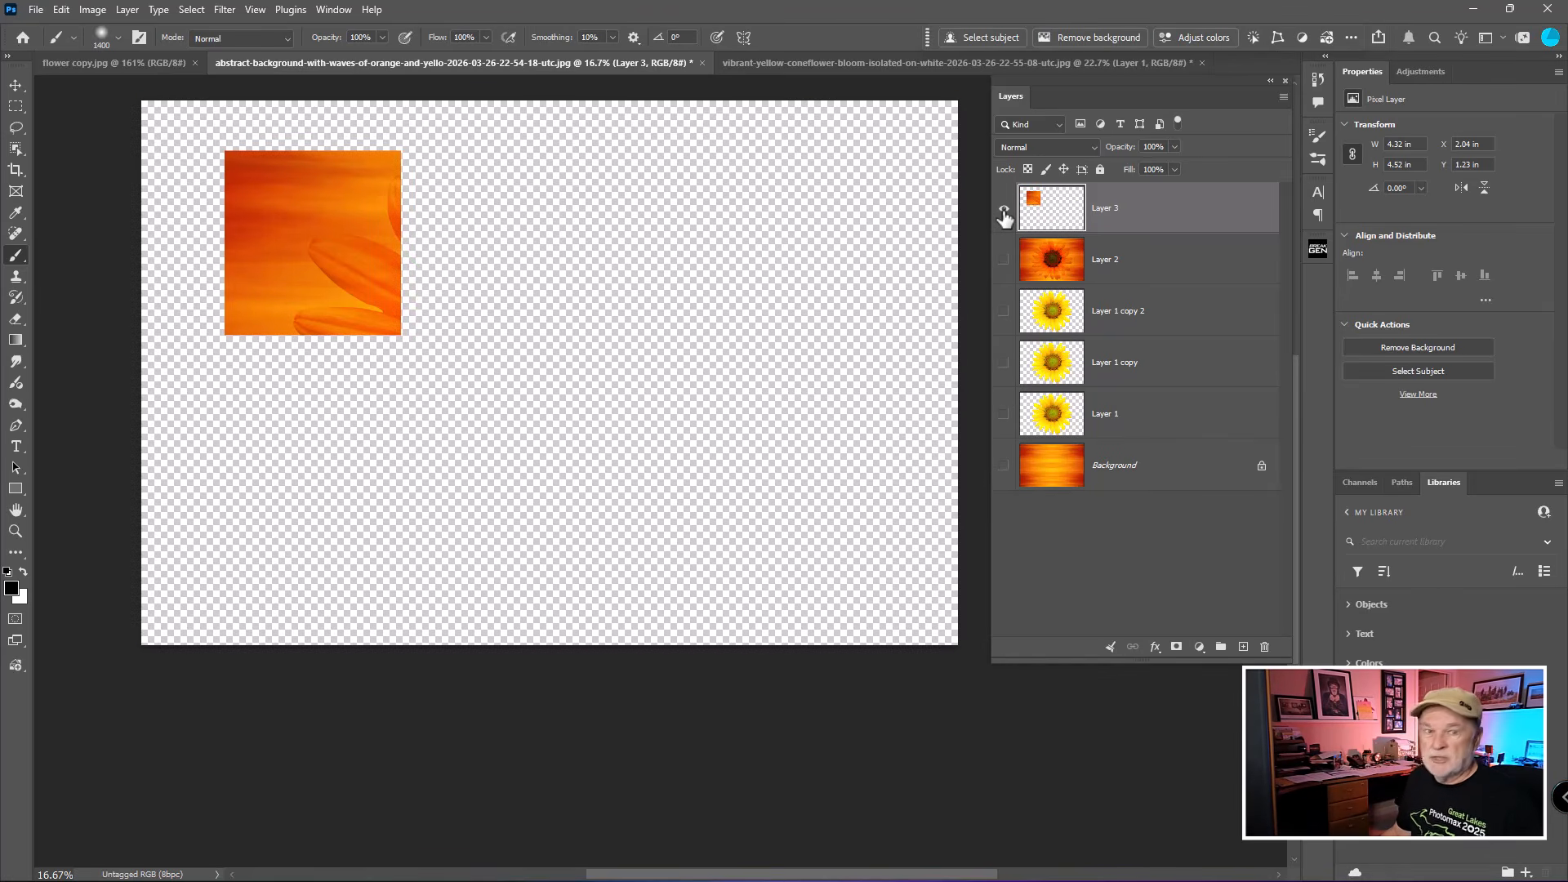
{"action": "left_click", "coordinate": [1004, 210], "text": "alt"}
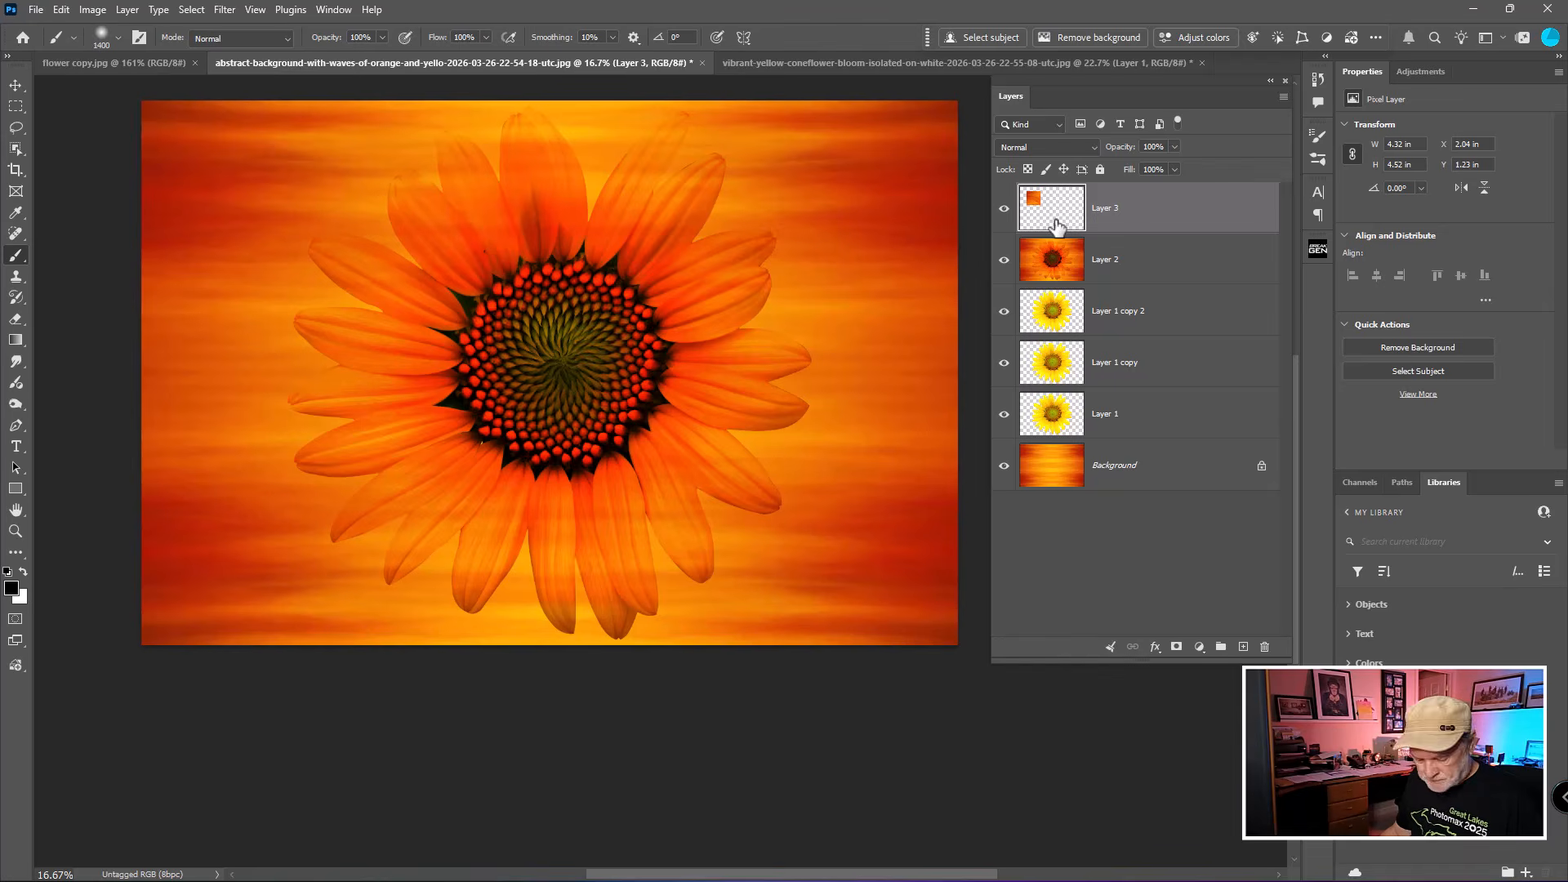
{"action": "left_click", "coordinate": [1005, 209], "text": "alt"}
{"action": "left_click", "coordinate": [1004, 209], "text": "alt"}
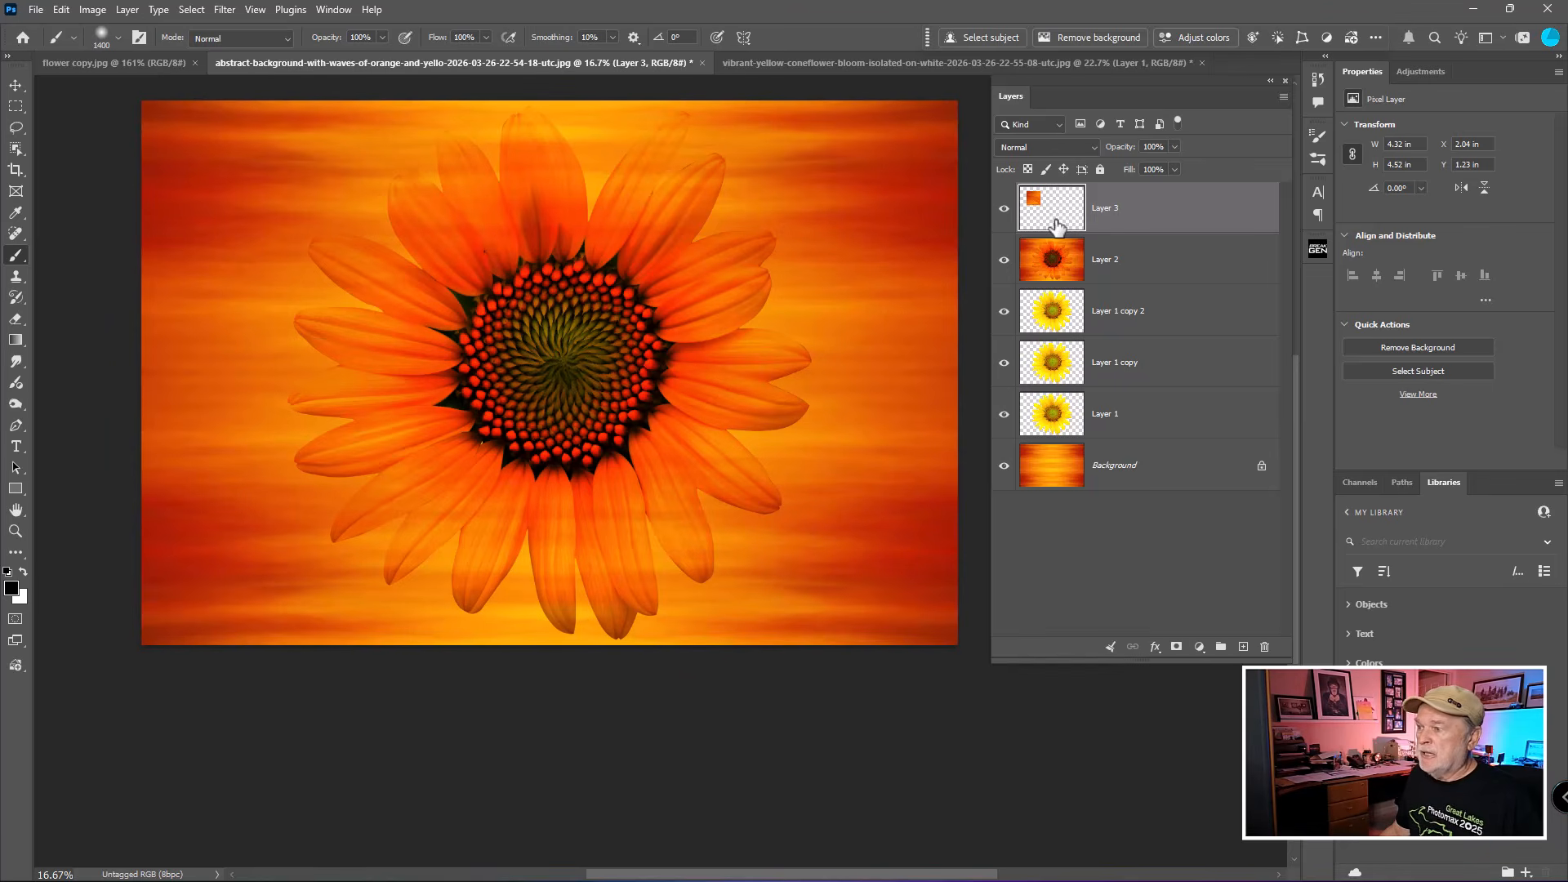
- Load the copied area as a selection and merge its layer back into the full merged layer
{"action": "left_click", "coordinate": [1052, 208], "text": "ctrl"}
{"action": "key", "text": "ctrl+e"}
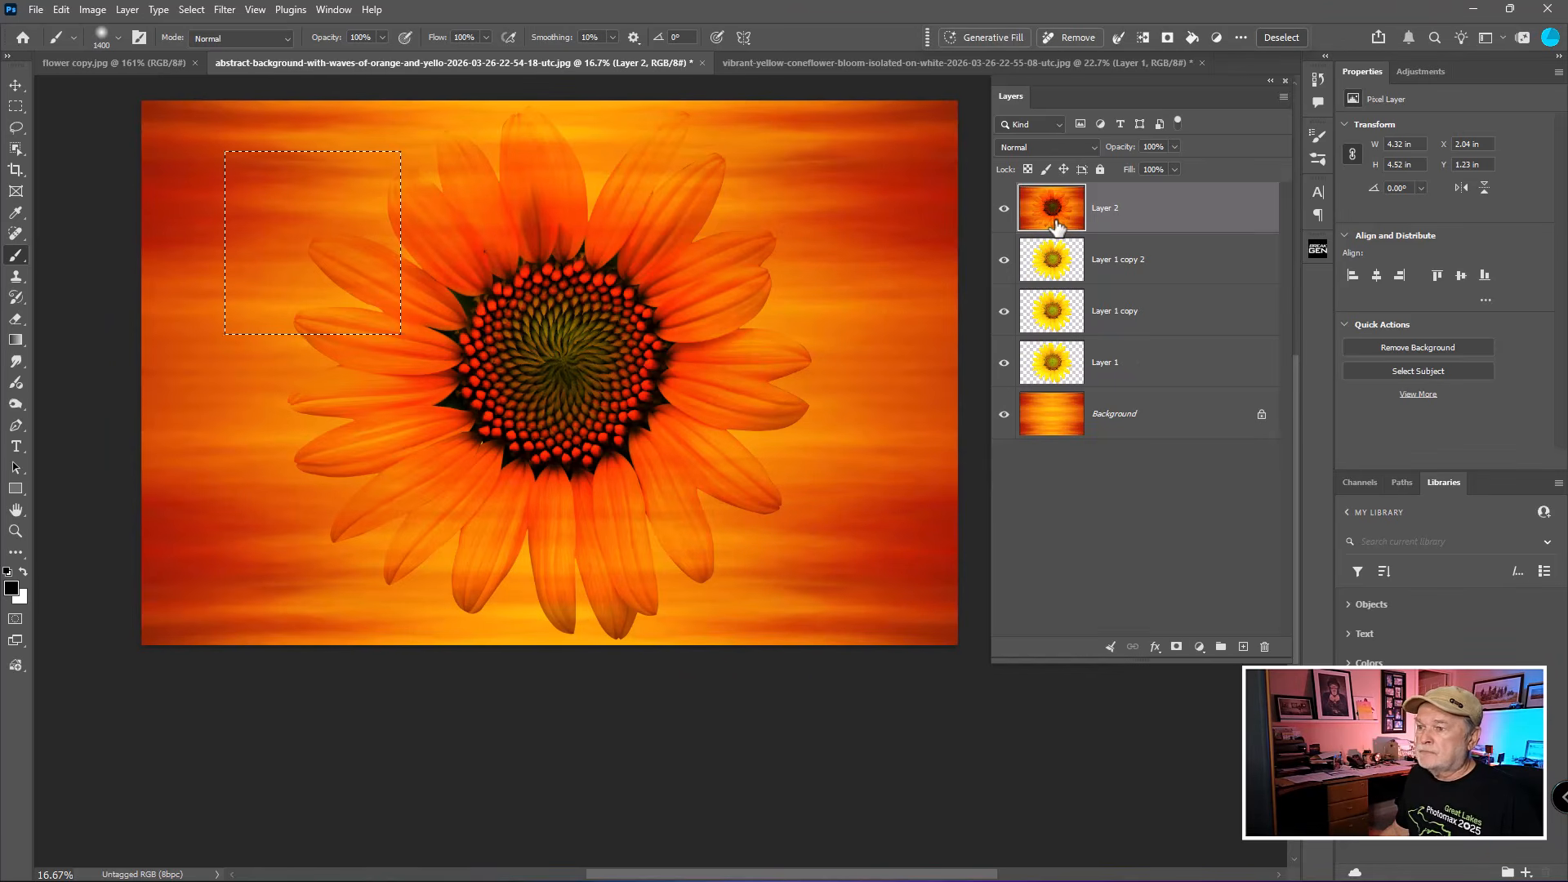
{"action": "left_click", "coordinate": [1055, 222]}
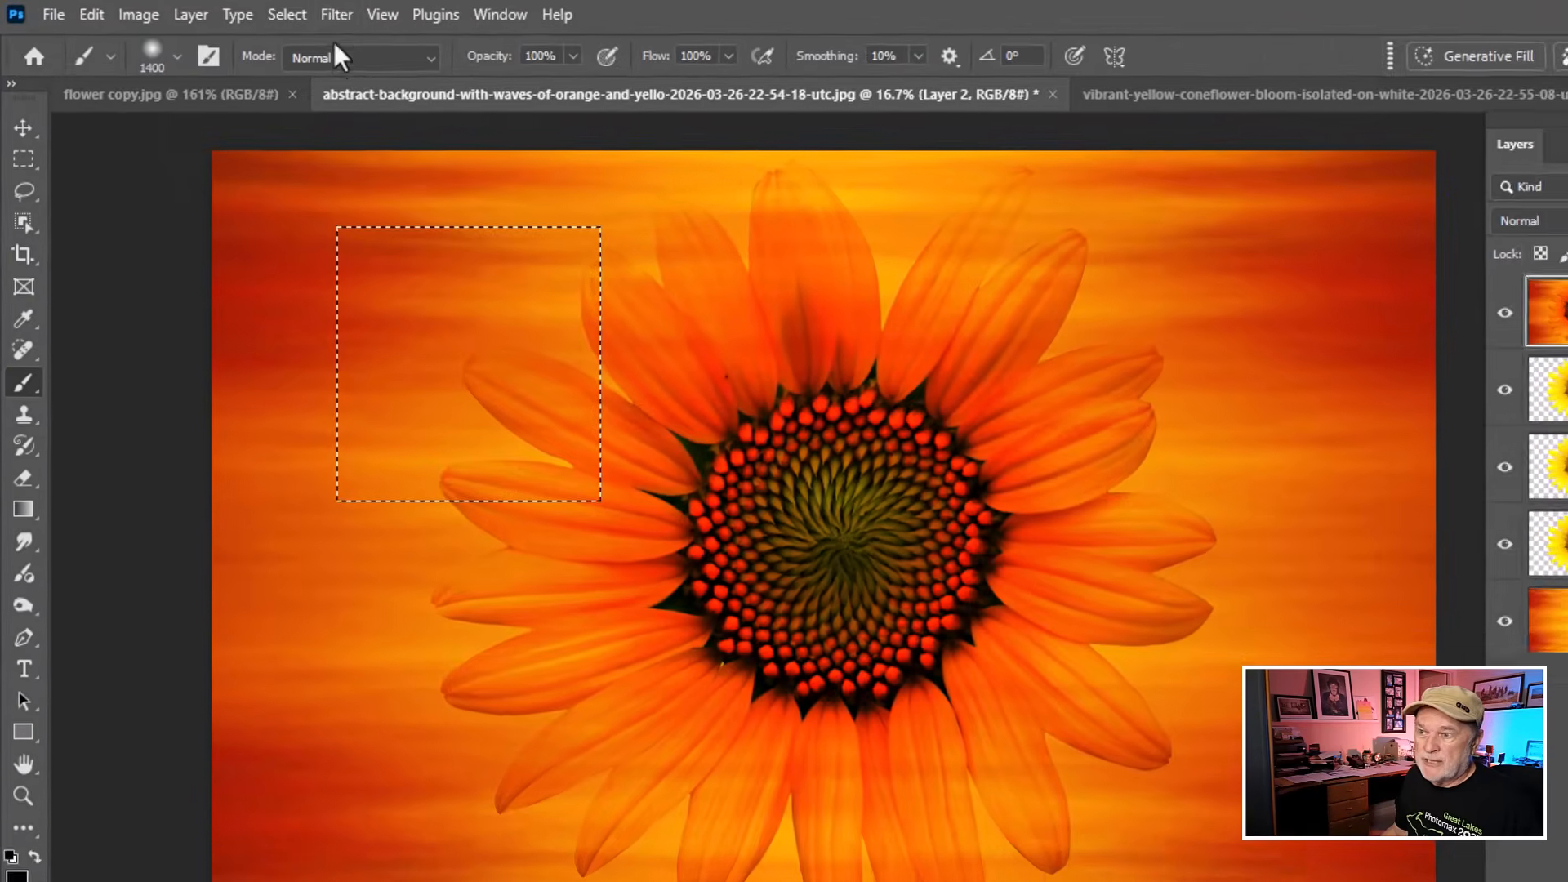
- Try the Twirl filter at an angle of 640° on the selected upper-left petal area, deselect it, and undo both changes
{"action": "left_click", "coordinate": [224, 10]}
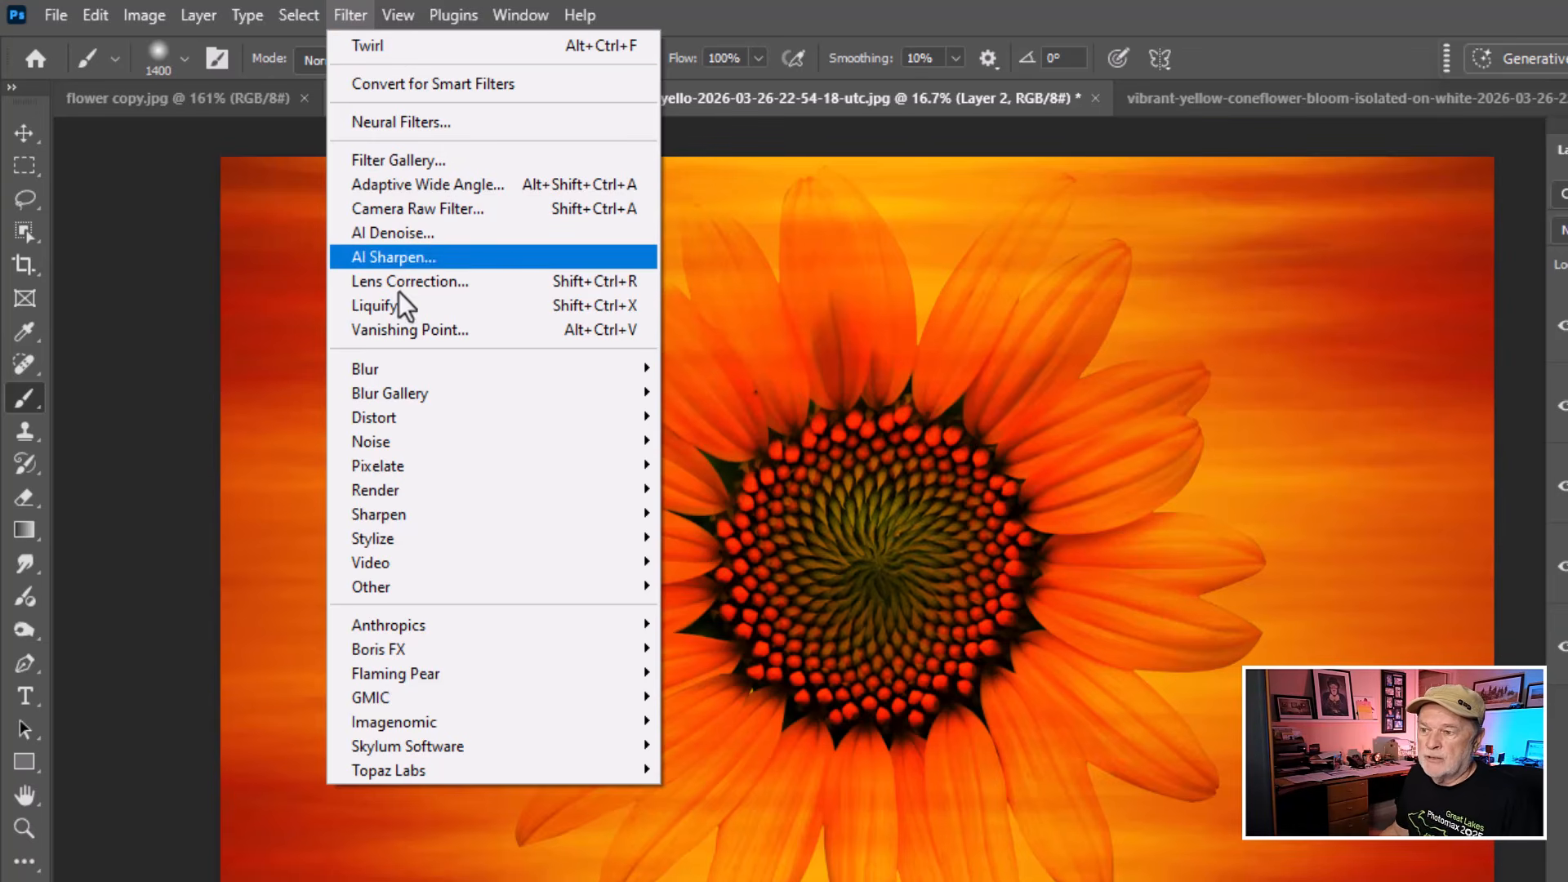
{"action": "mouse_move", "coordinate": [409, 415]}
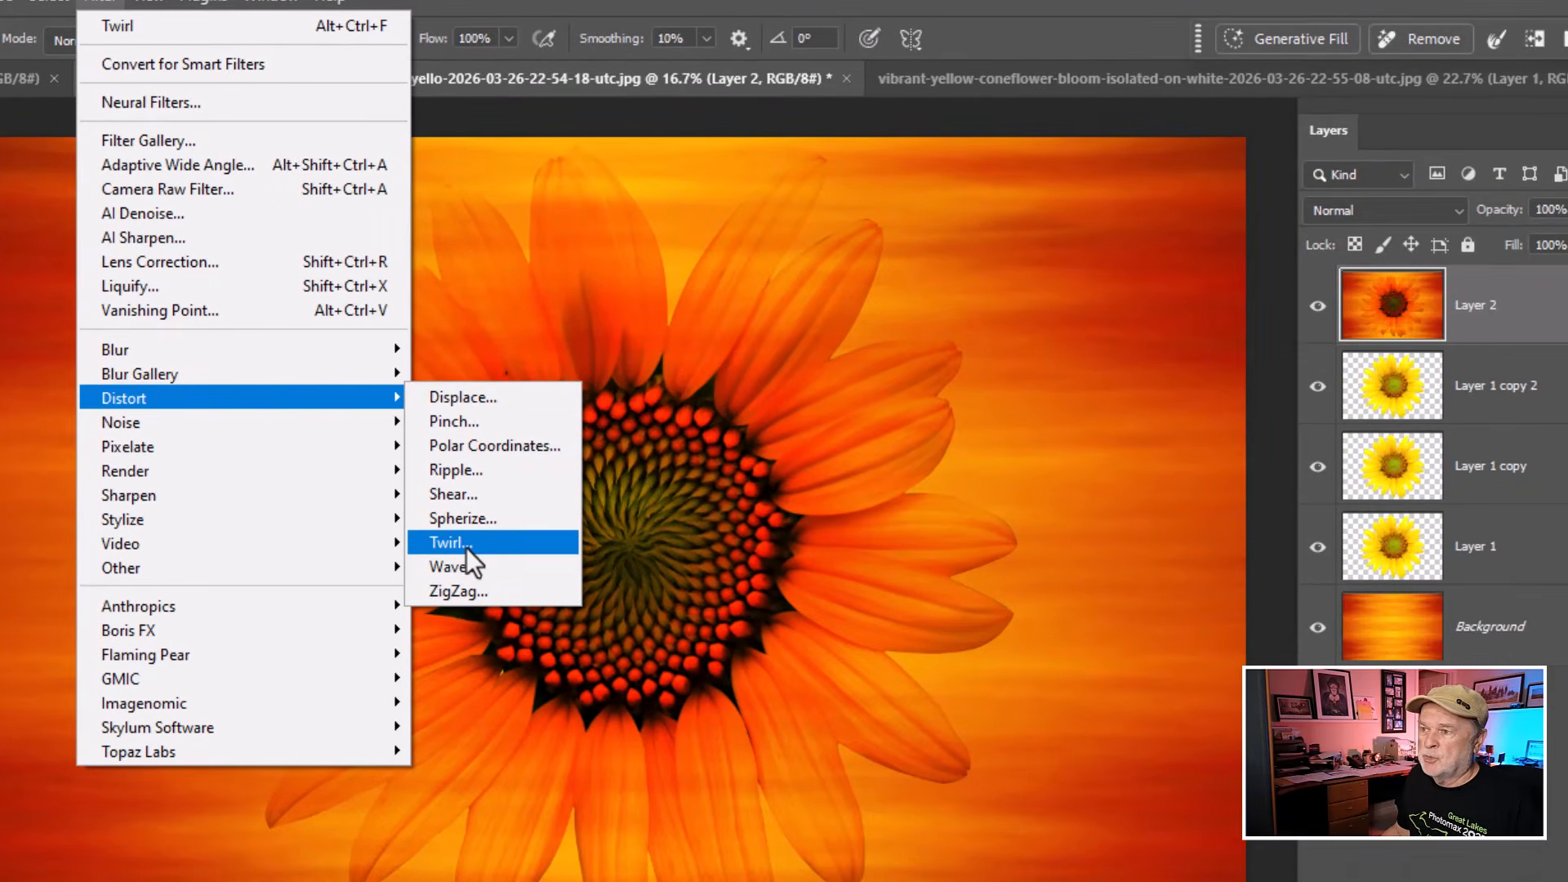
{"action": "left_click", "coordinate": [465, 545]}
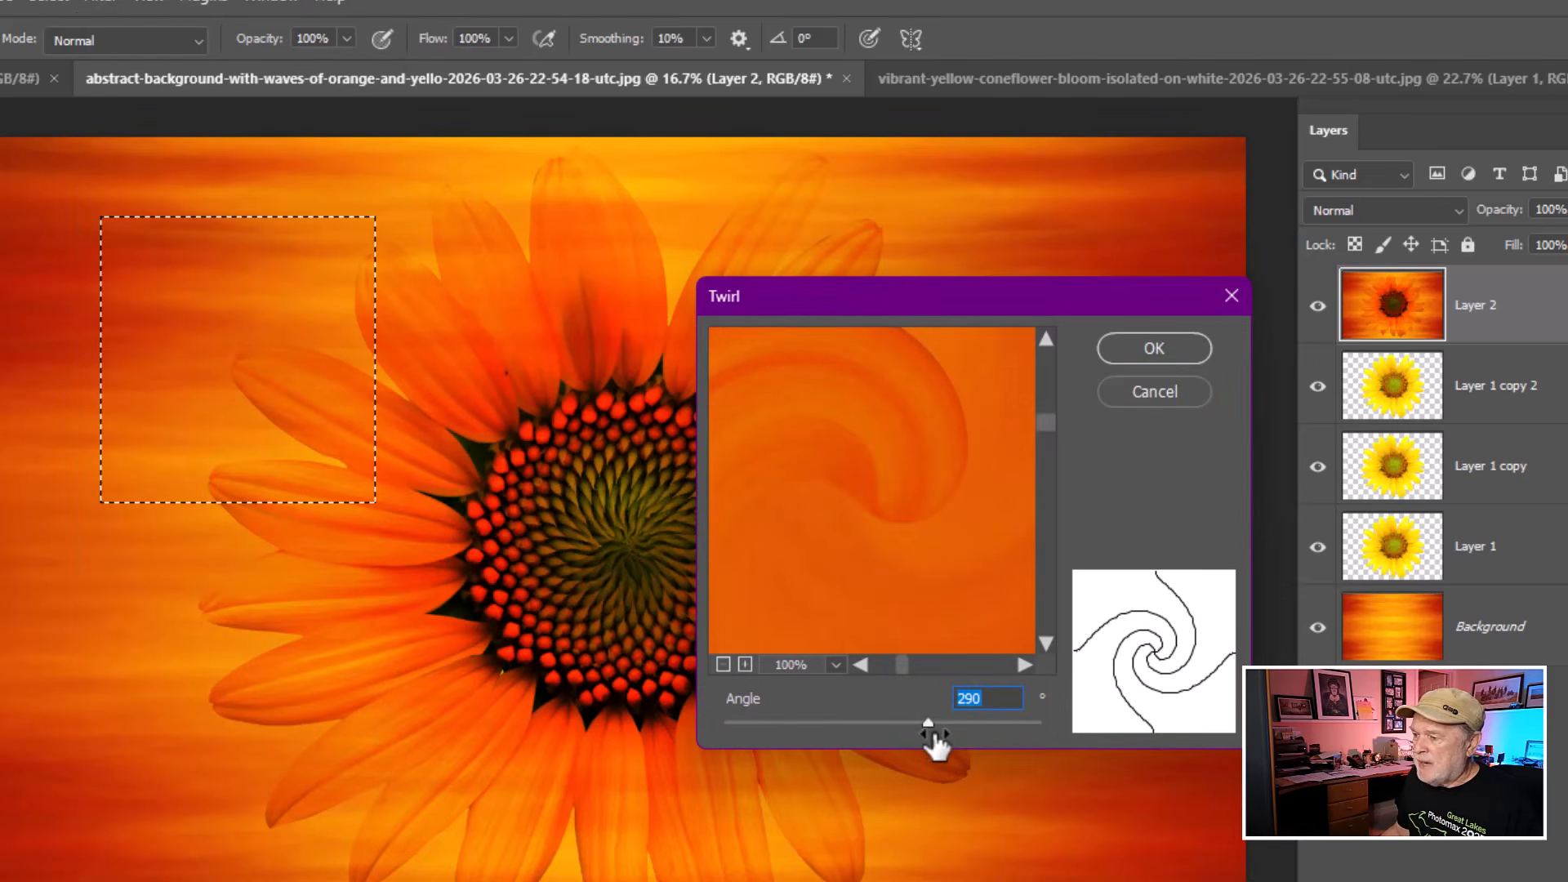
{"action": "left_click_drag", "start_coordinate": [931, 729], "coordinate": [983, 728]}
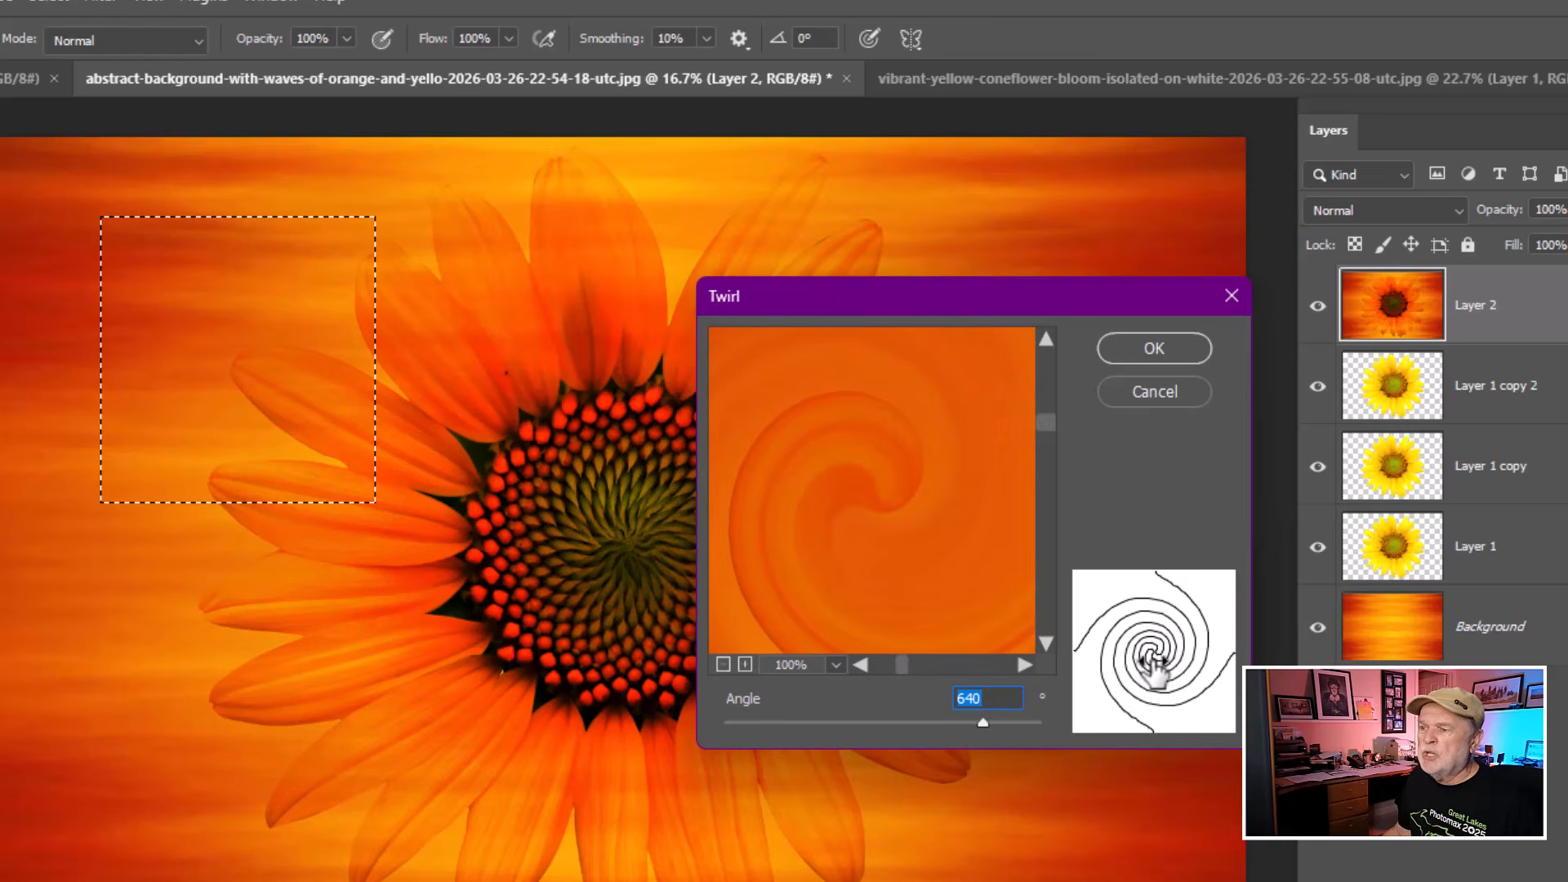
{"action": "key", "text": "ctrl"}
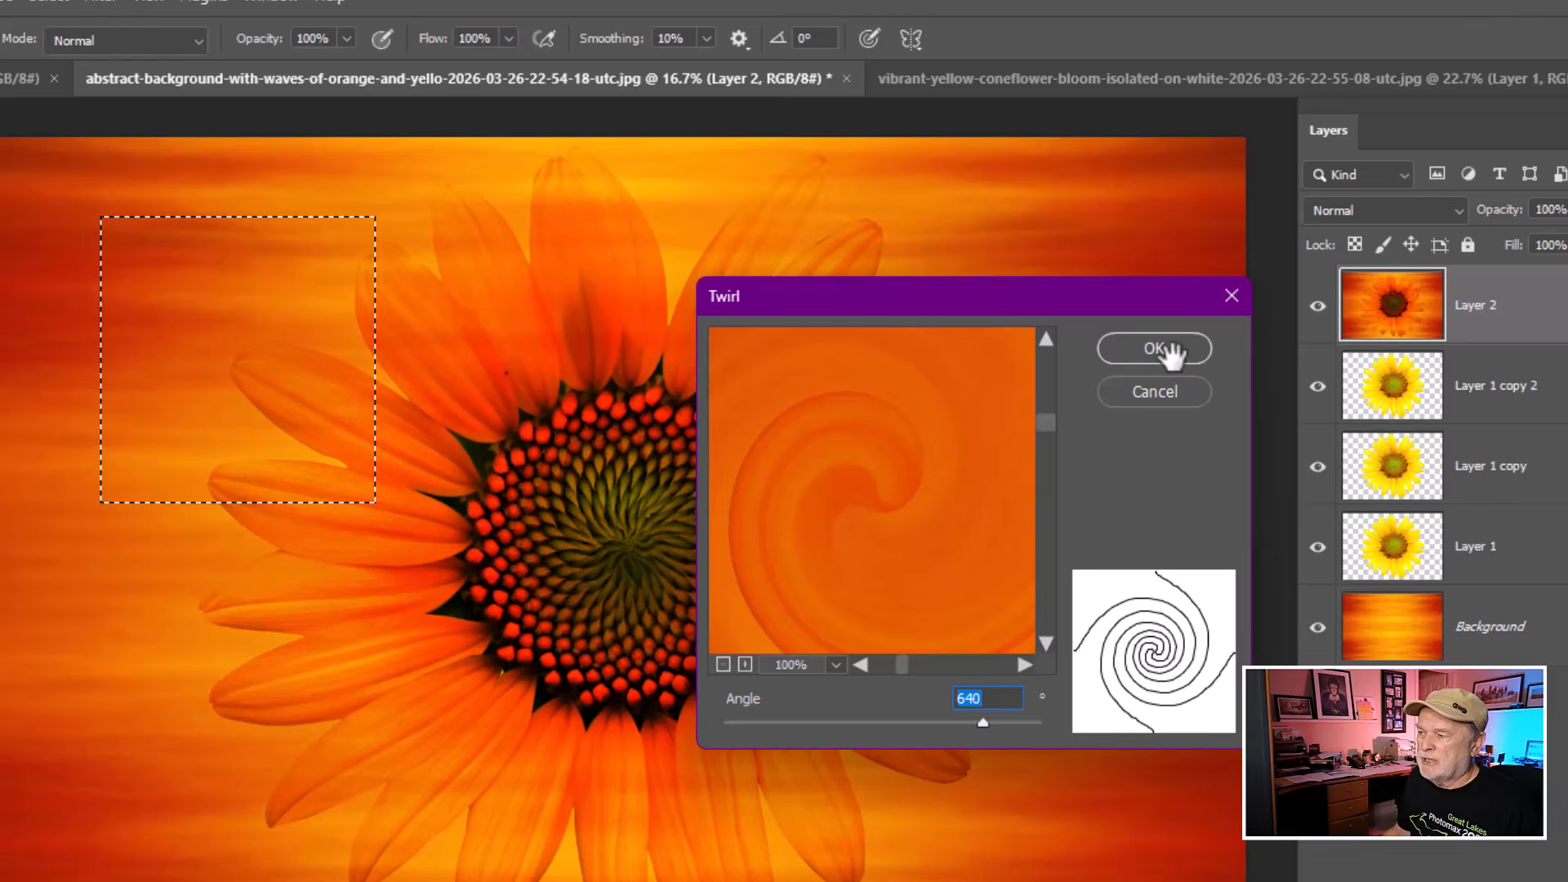
{"action": "left_click", "coordinate": [1169, 352]}
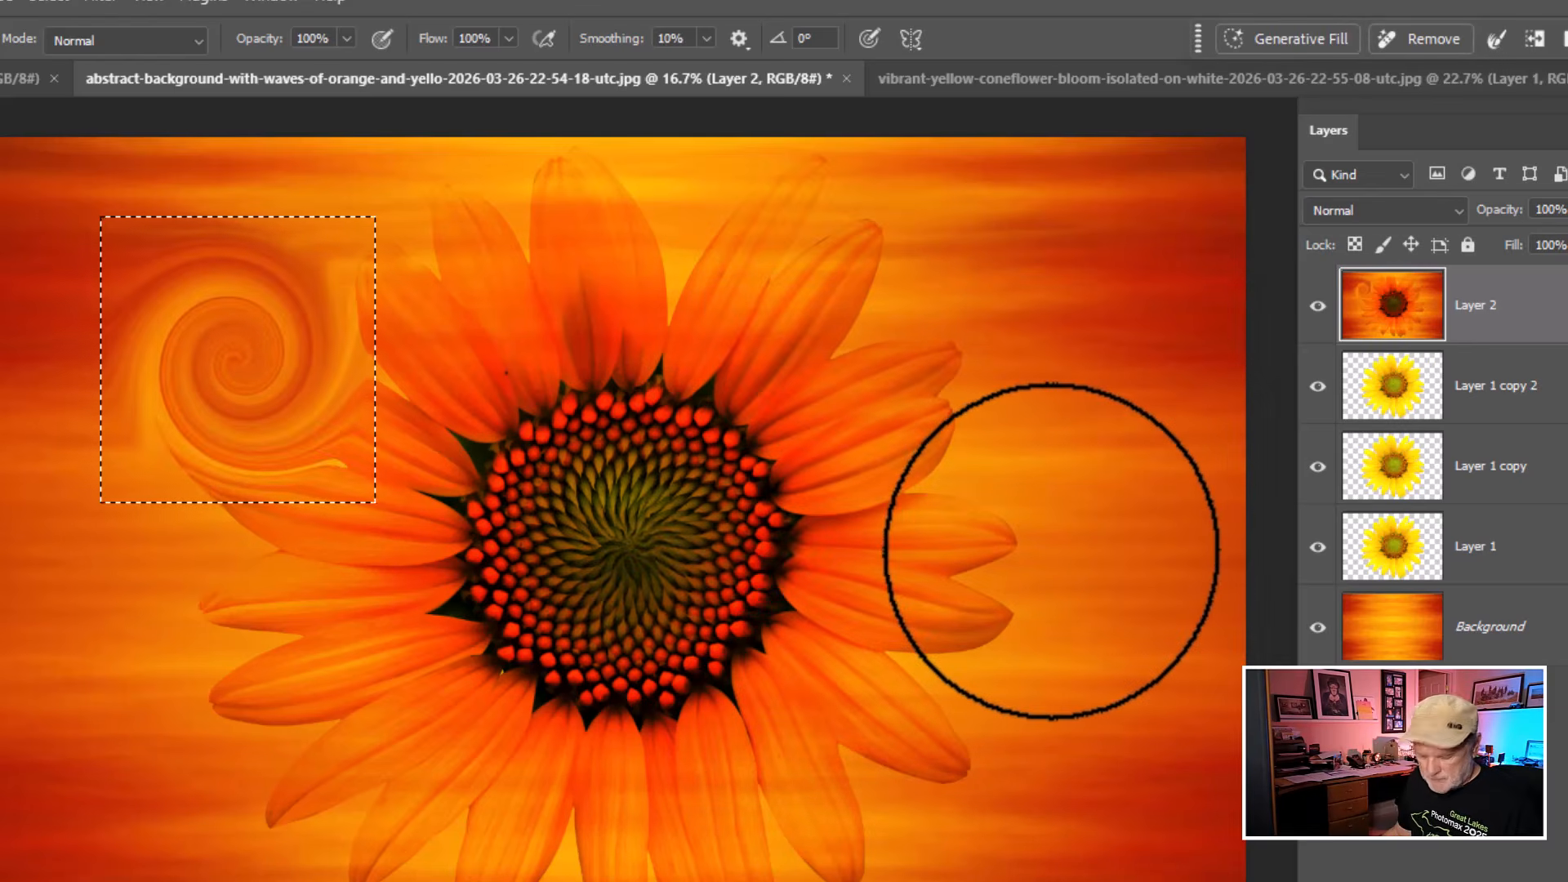
{"action": "key", "text": "ctrl+d"}
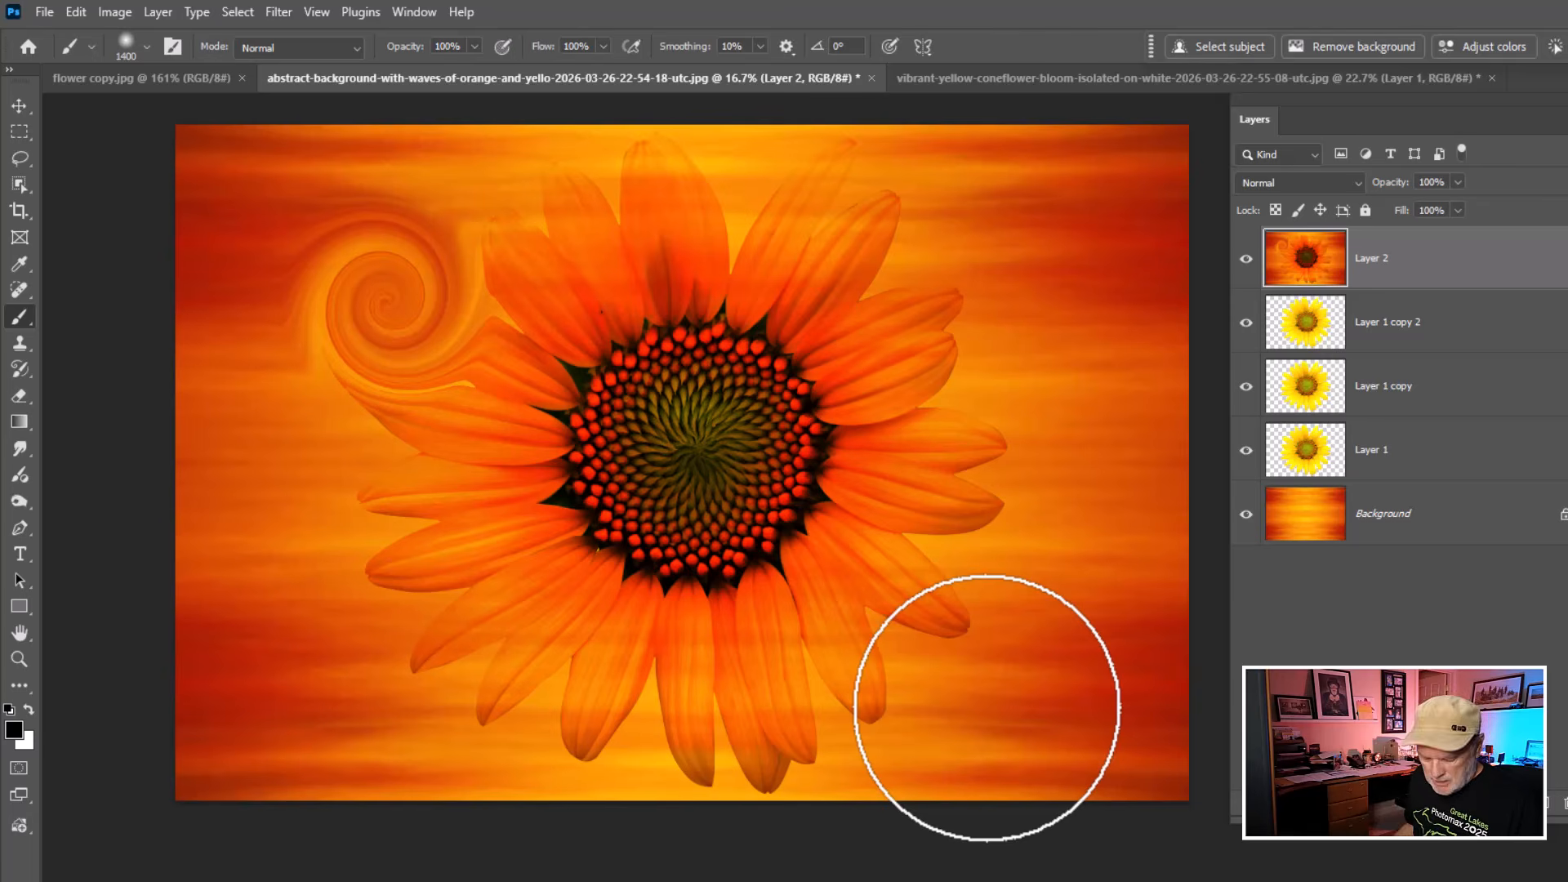
{"action": "key", "text": "ctrl+z"}
{"action": "key", "text": "ctrl+z"}
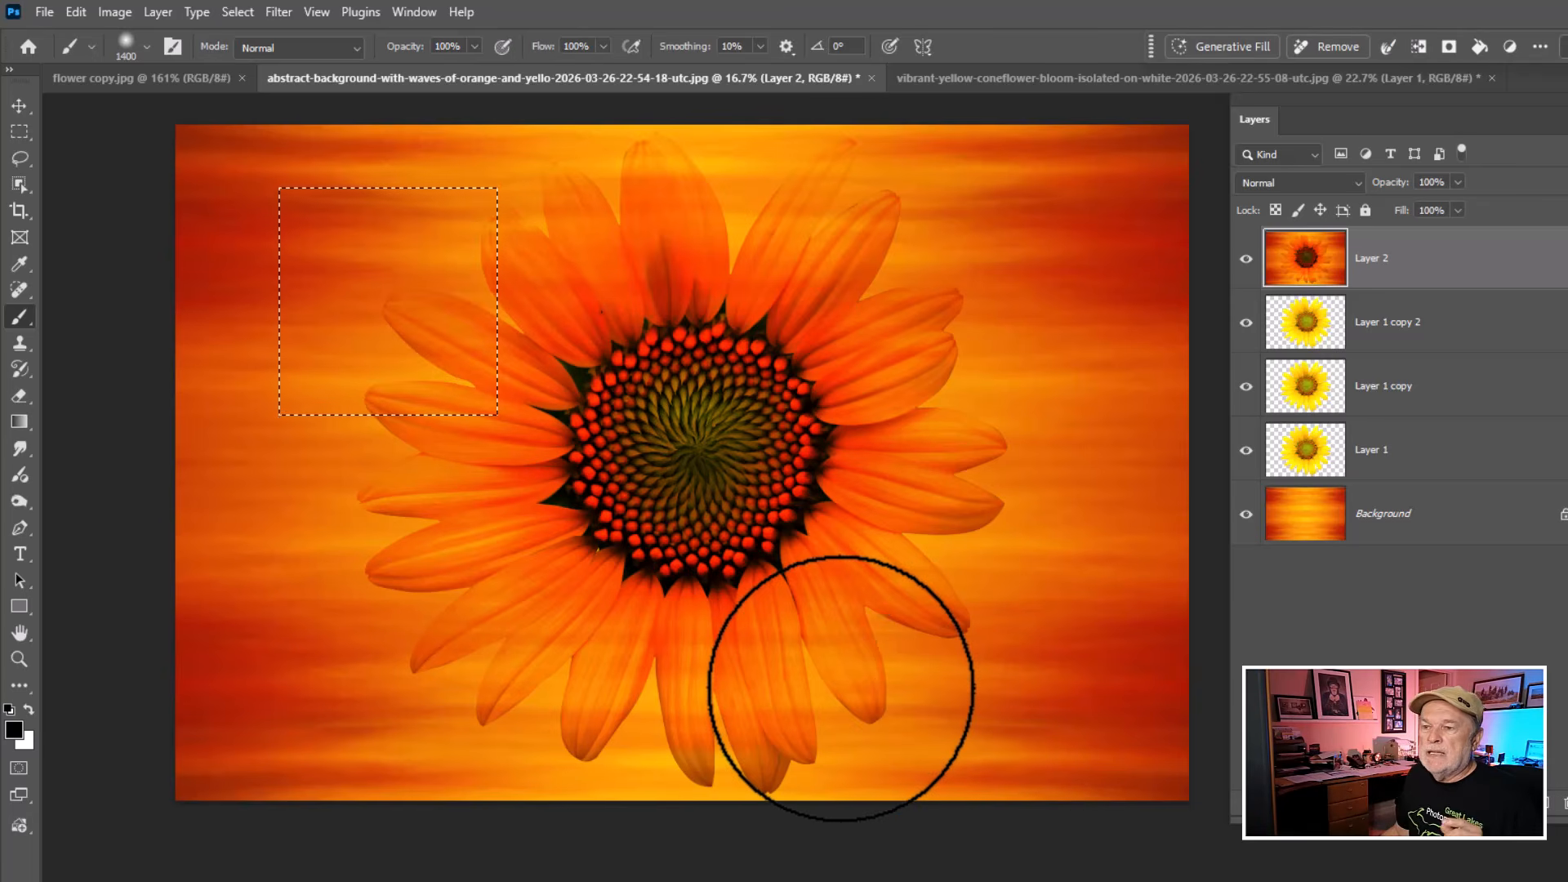
- Add three rectangular areas to the selection, over the flower's right, bottom and lower-left petals
{"action": "left_click", "coordinate": [22, 136]}
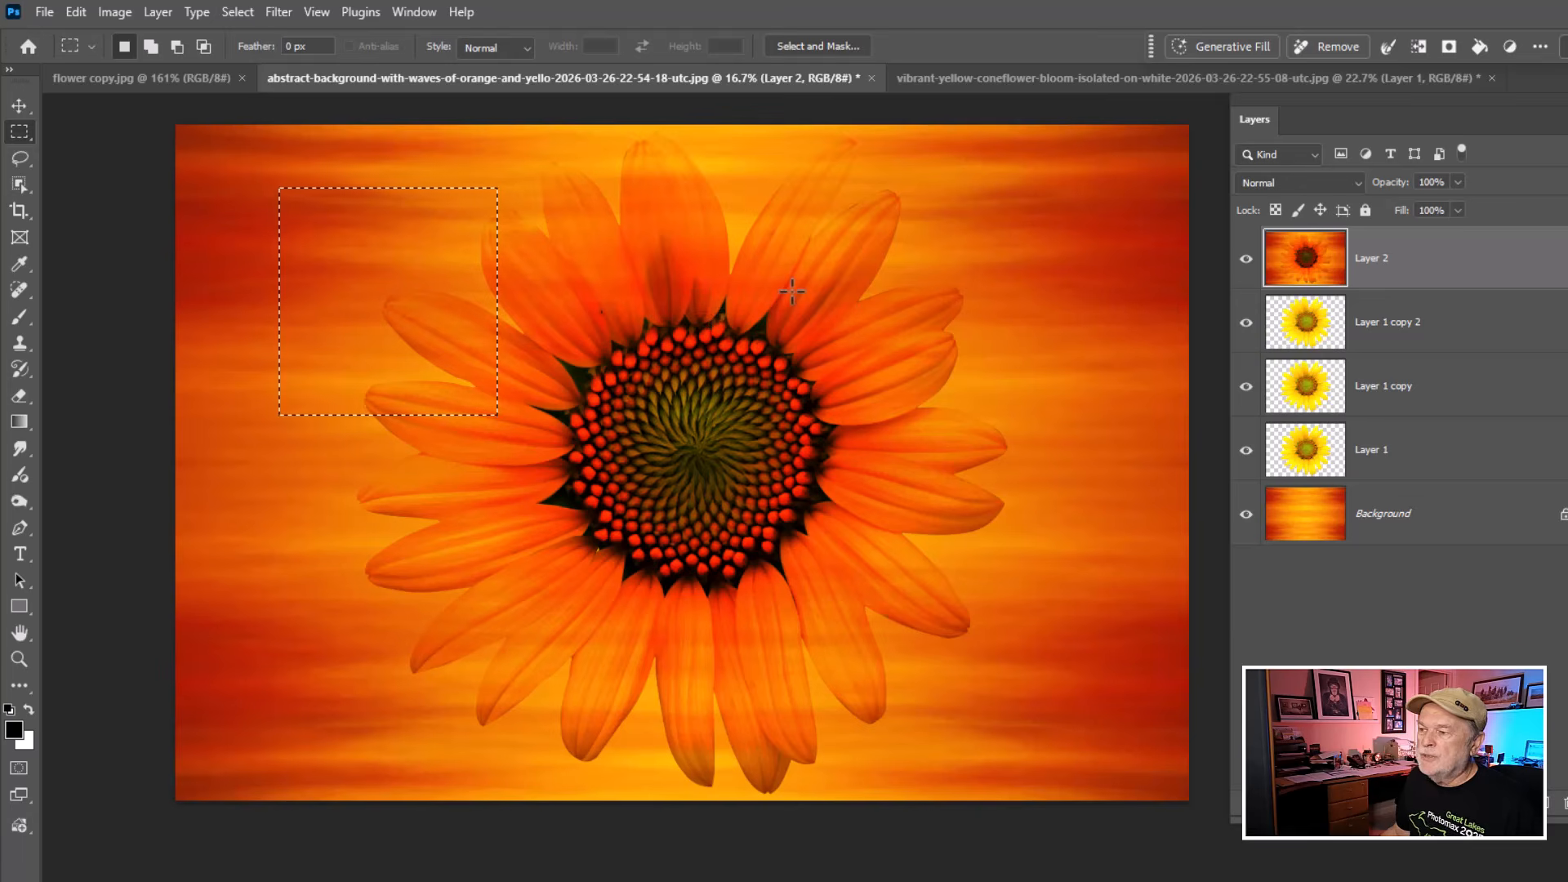
{"action": "key", "text": "shift"}
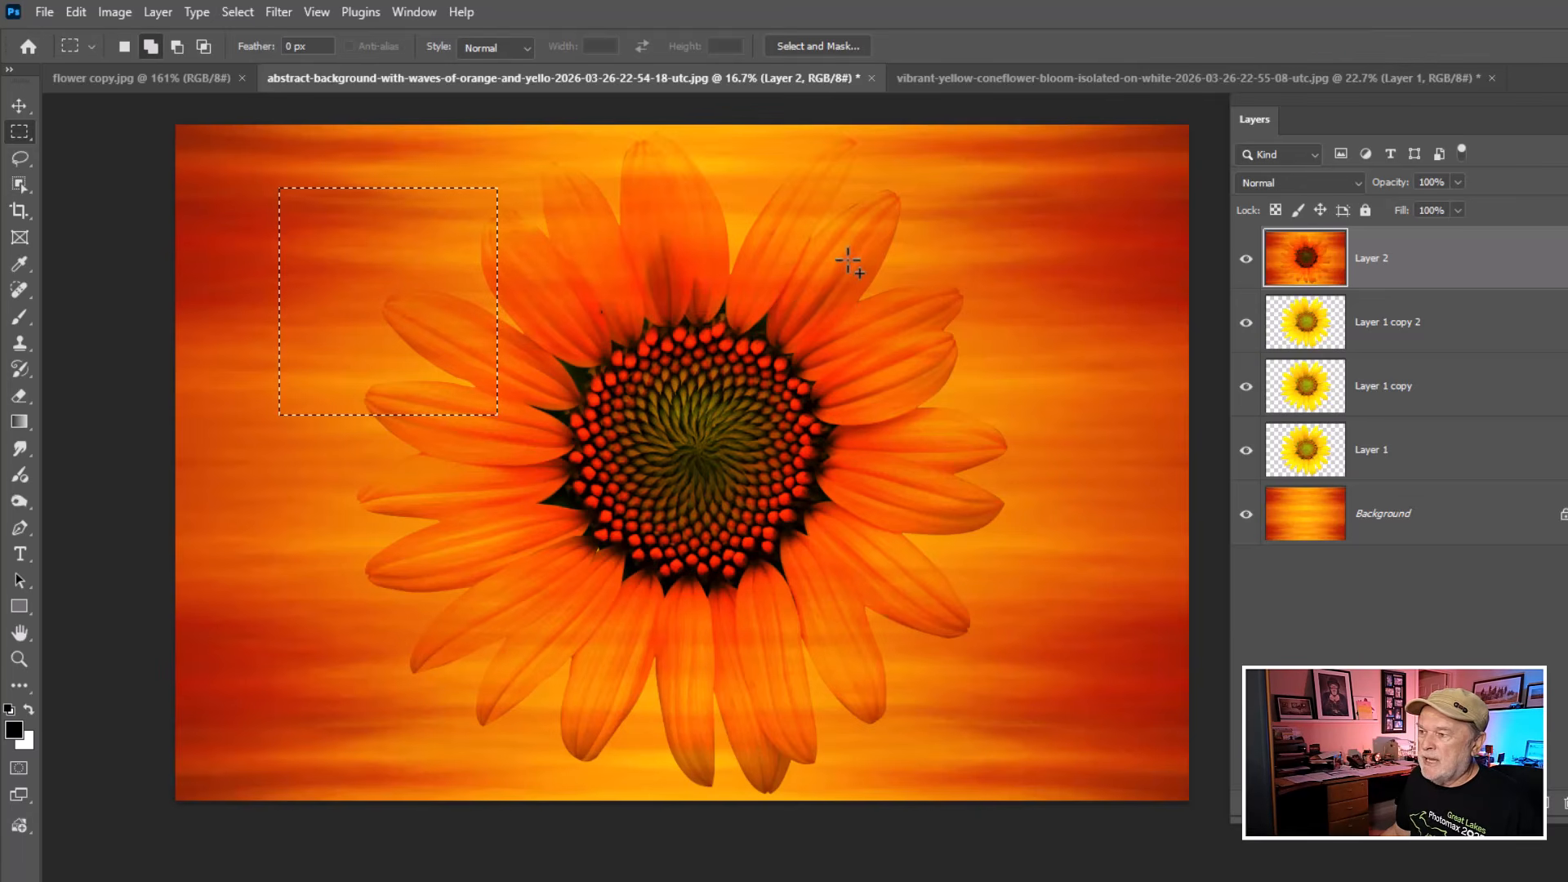
{"action": "left_click_drag", "start_coordinate": [848, 258], "coordinate": [1061, 494]}
{"action": "left_click_drag", "start_coordinate": [716, 636], "coordinate": [840, 786]}
{"action": "left_click_drag", "start_coordinate": [388, 559], "coordinate": [580, 724]}
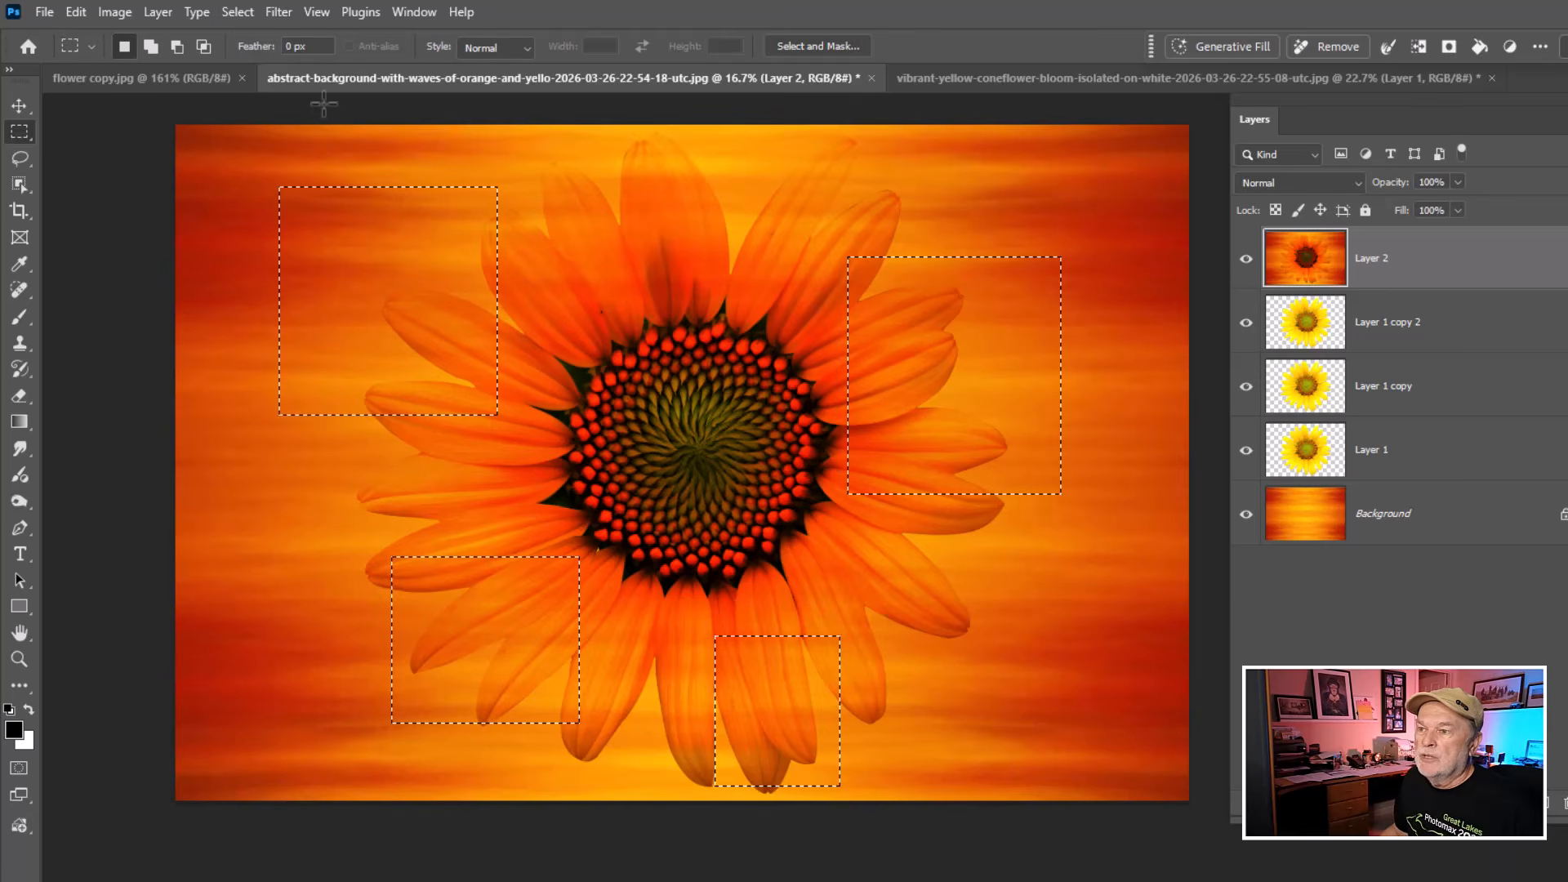
- Try the Twirl filter at 640° on all four selected areas, and undo it along with the three added rectangles
{"action": "left_click", "coordinate": [278, 12]}
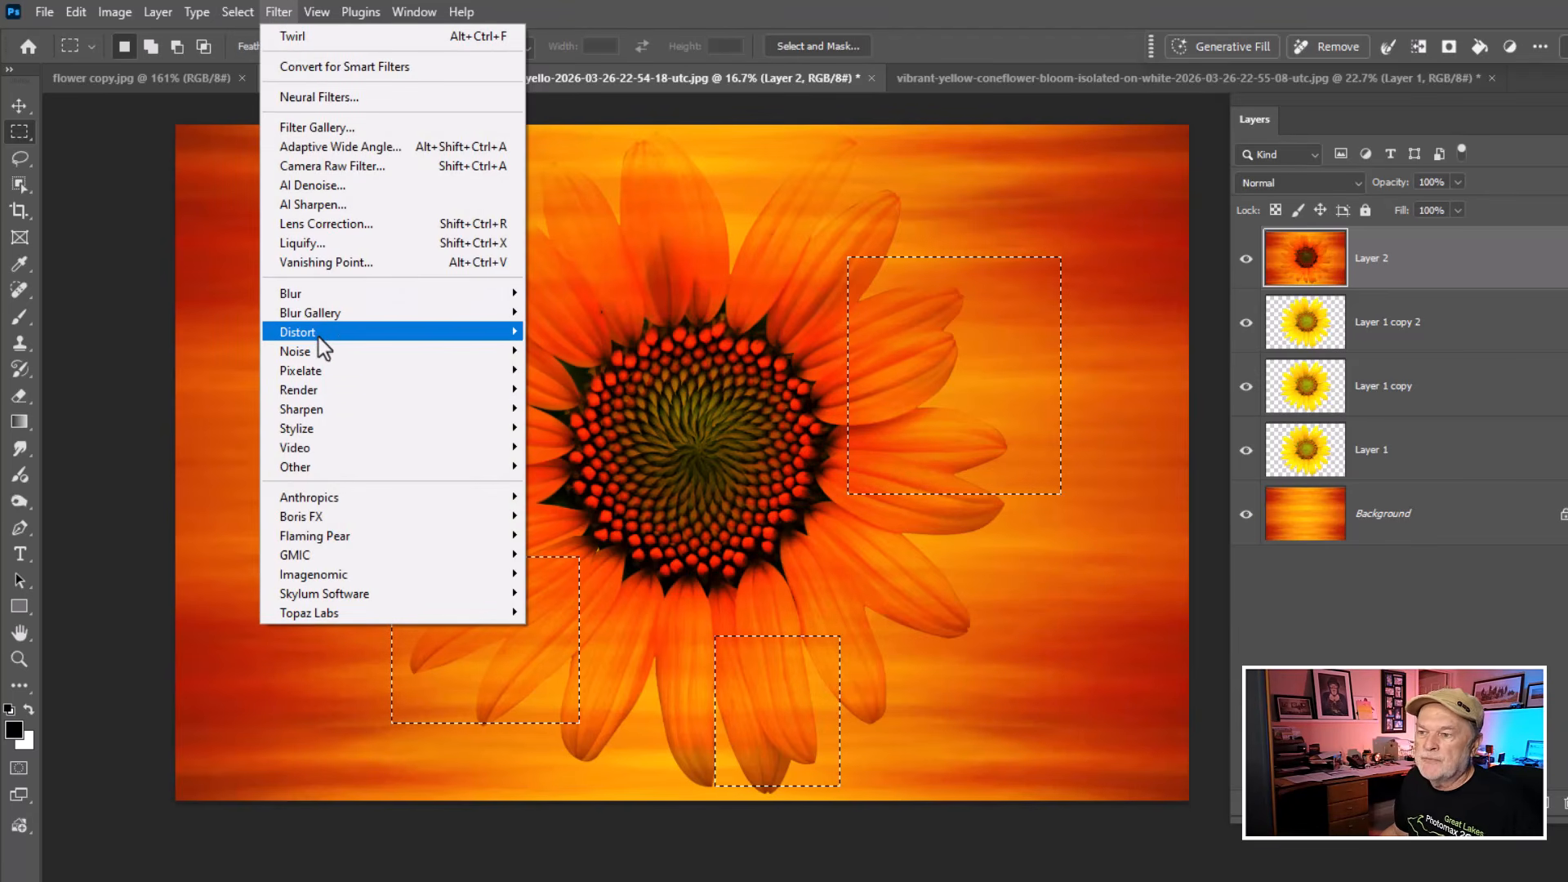
{"action": "mouse_move", "coordinate": [319, 337]}
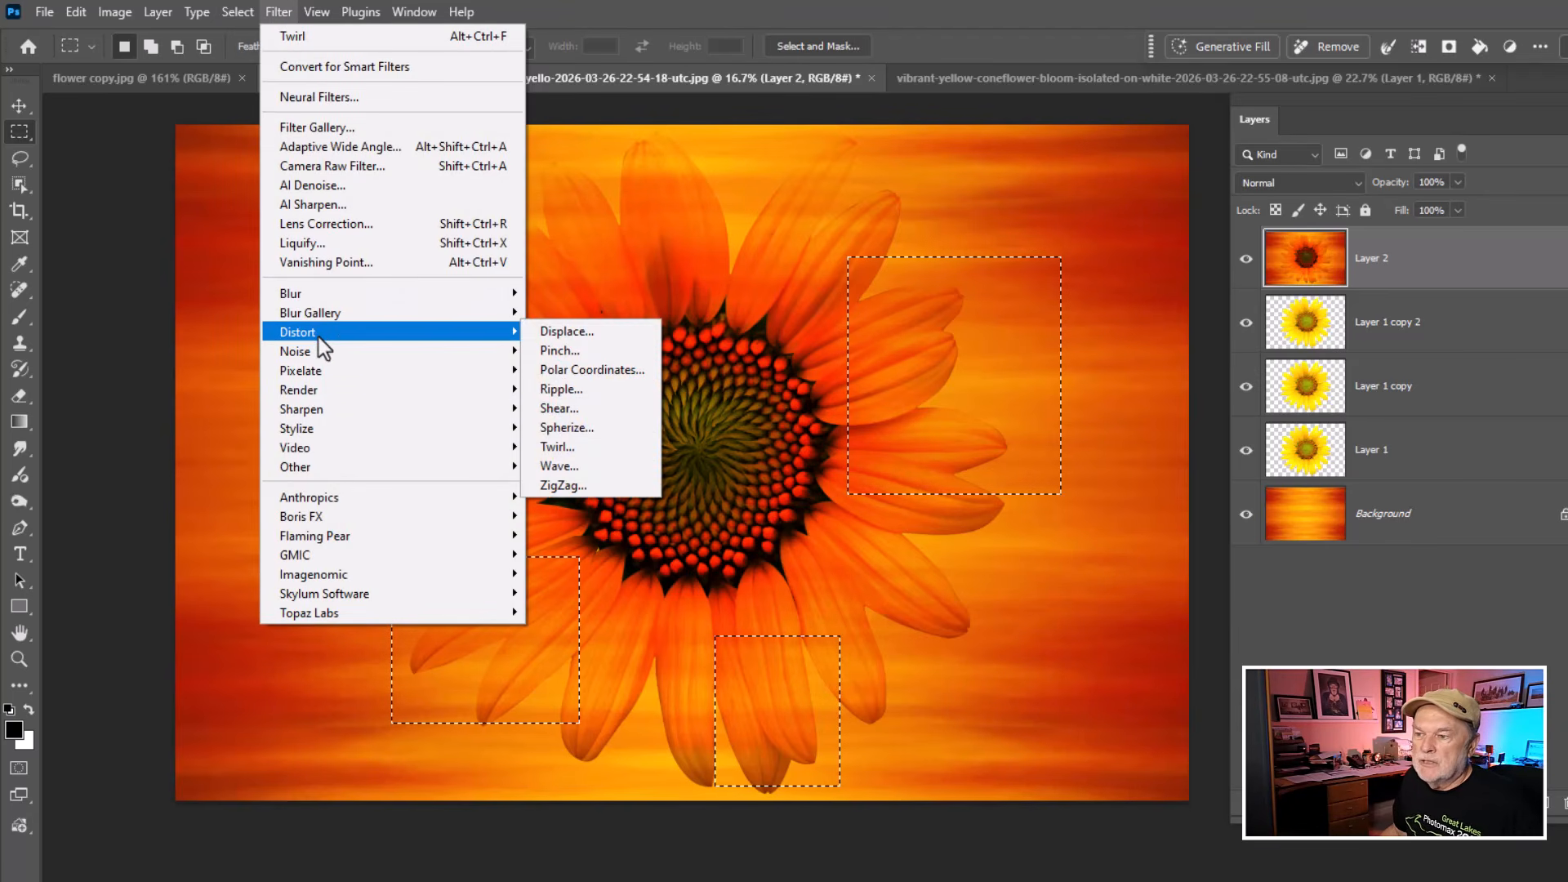
{"action": "left_click", "coordinate": [581, 449]}
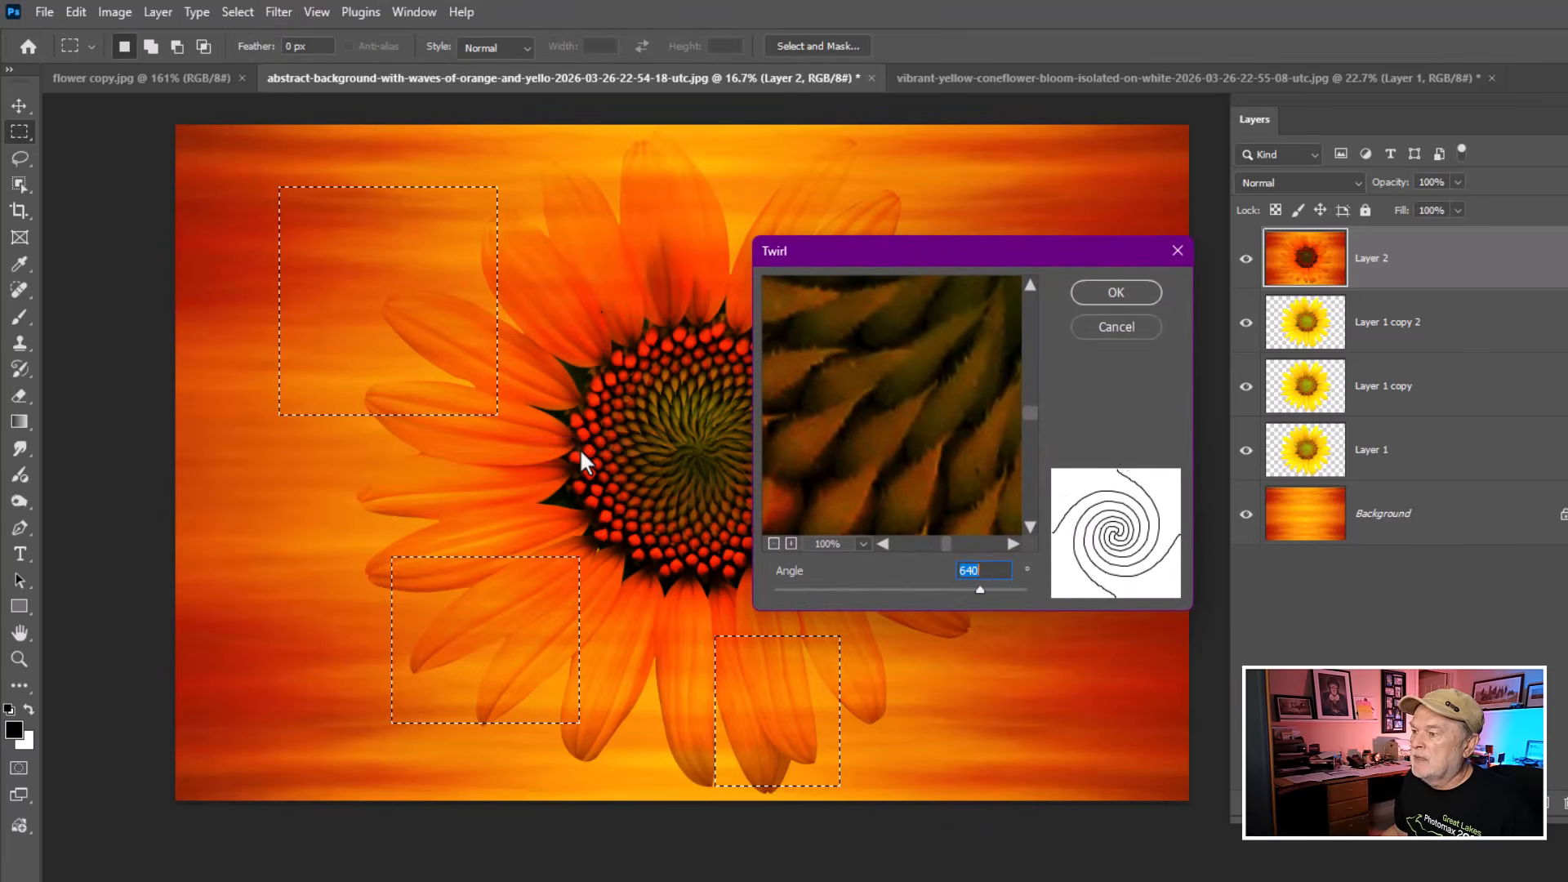
{"action": "left_click", "coordinate": [1122, 292]}
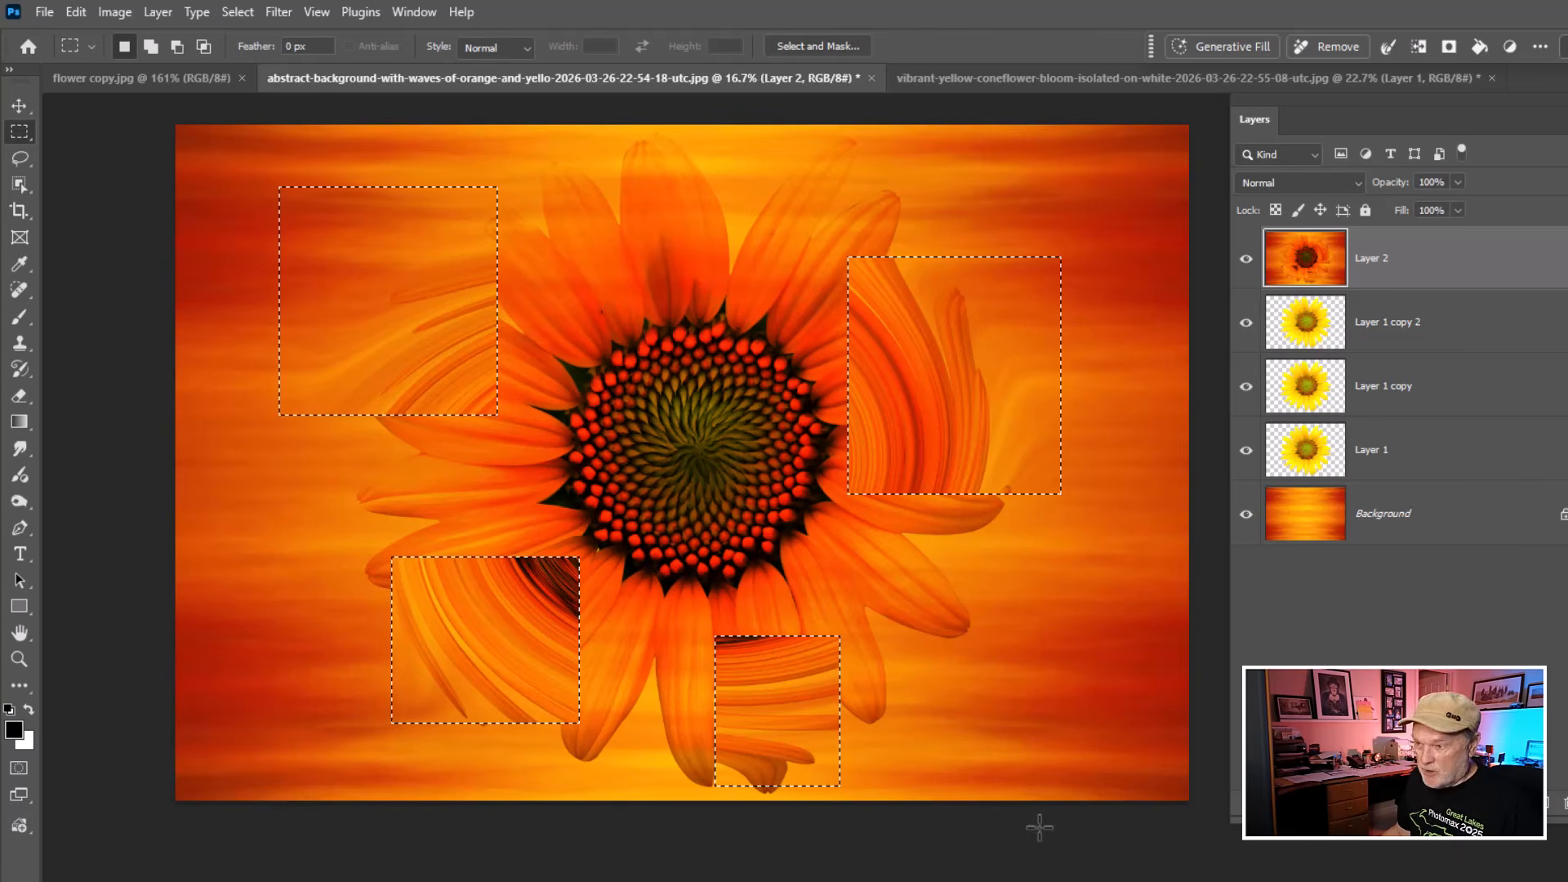
{"action": "key", "text": "ctrl+z"}
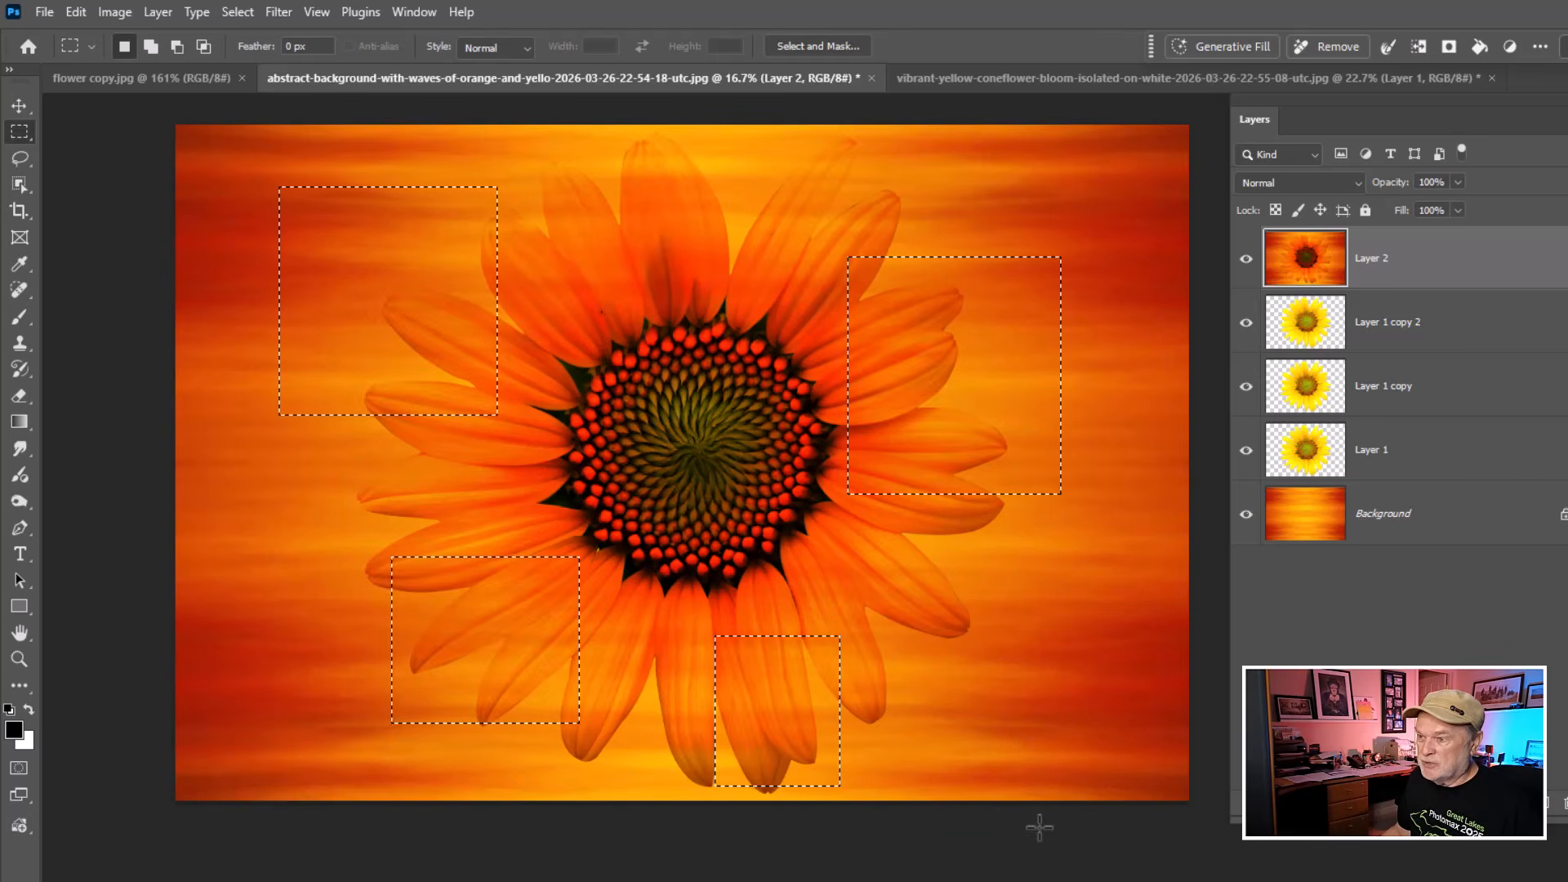
{"action": "key", "text": "ctrl+z"}
{"action": "key", "text": "ctrl+z"}
{"action": "key", "text": "ctrl+z"}
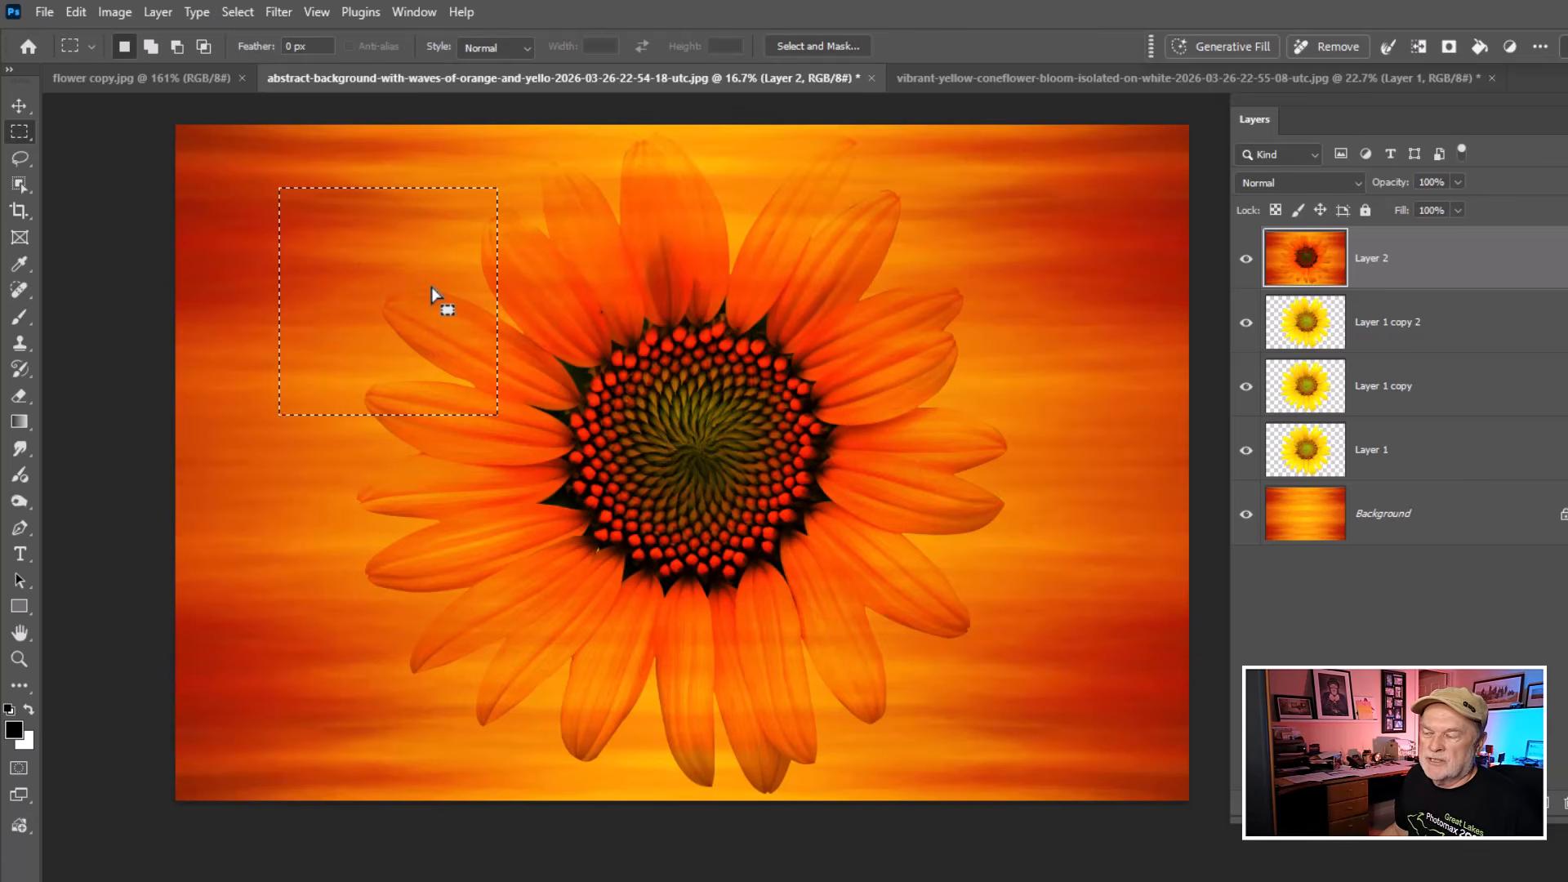
- Reapply the last Twirl filter to the upper-left selection, and again to a new smaller rectangular selection over the right petal tips
{"action": "left_click", "coordinate": [279, 12]}
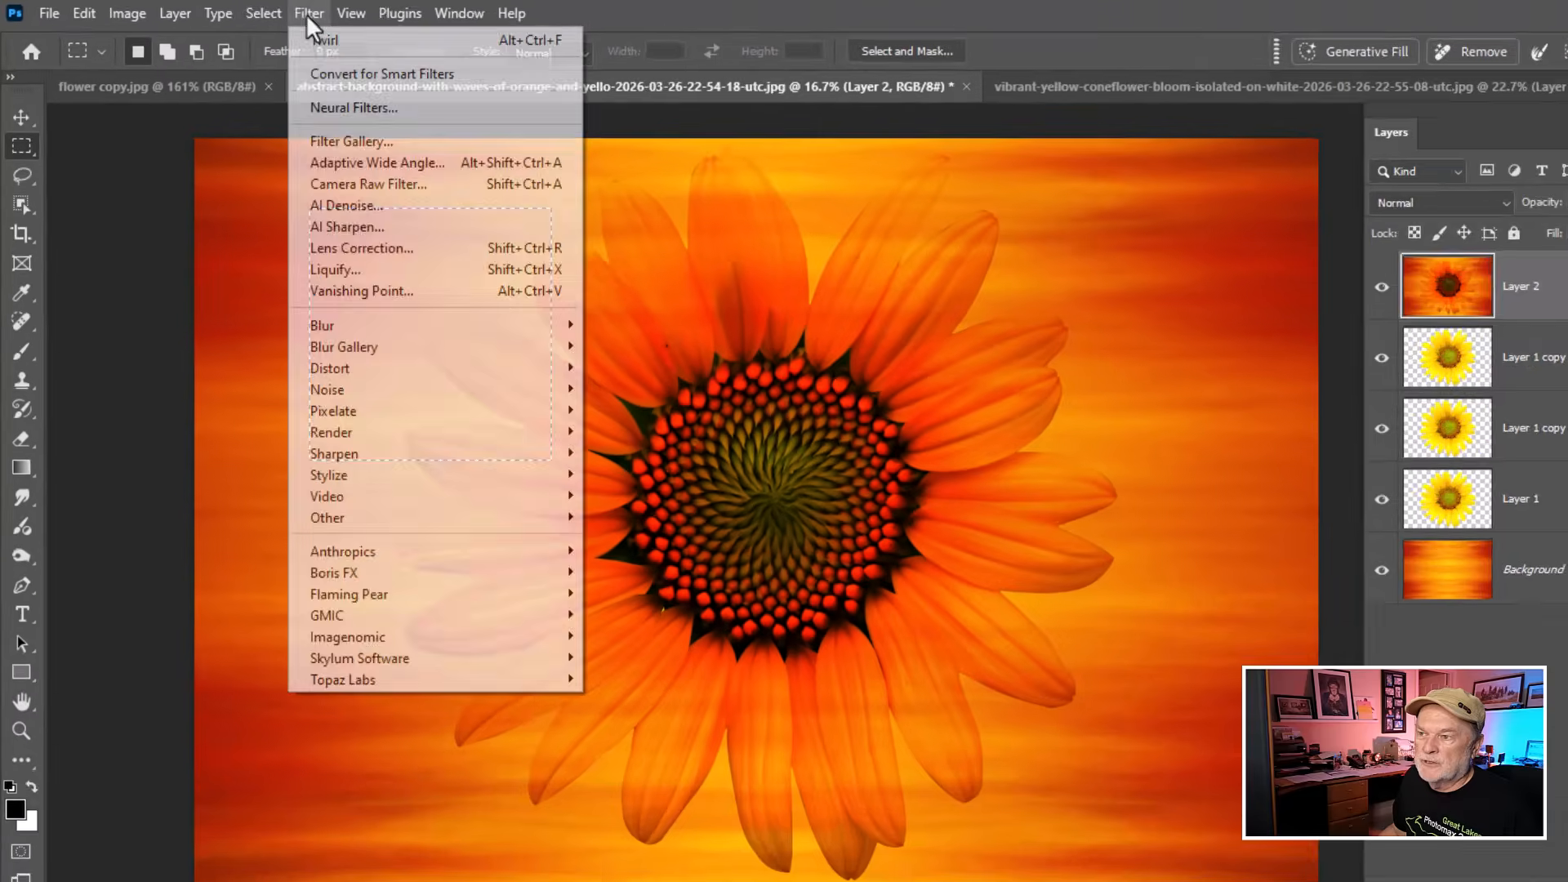
{"action": "left_click", "coordinate": [284, 33]}
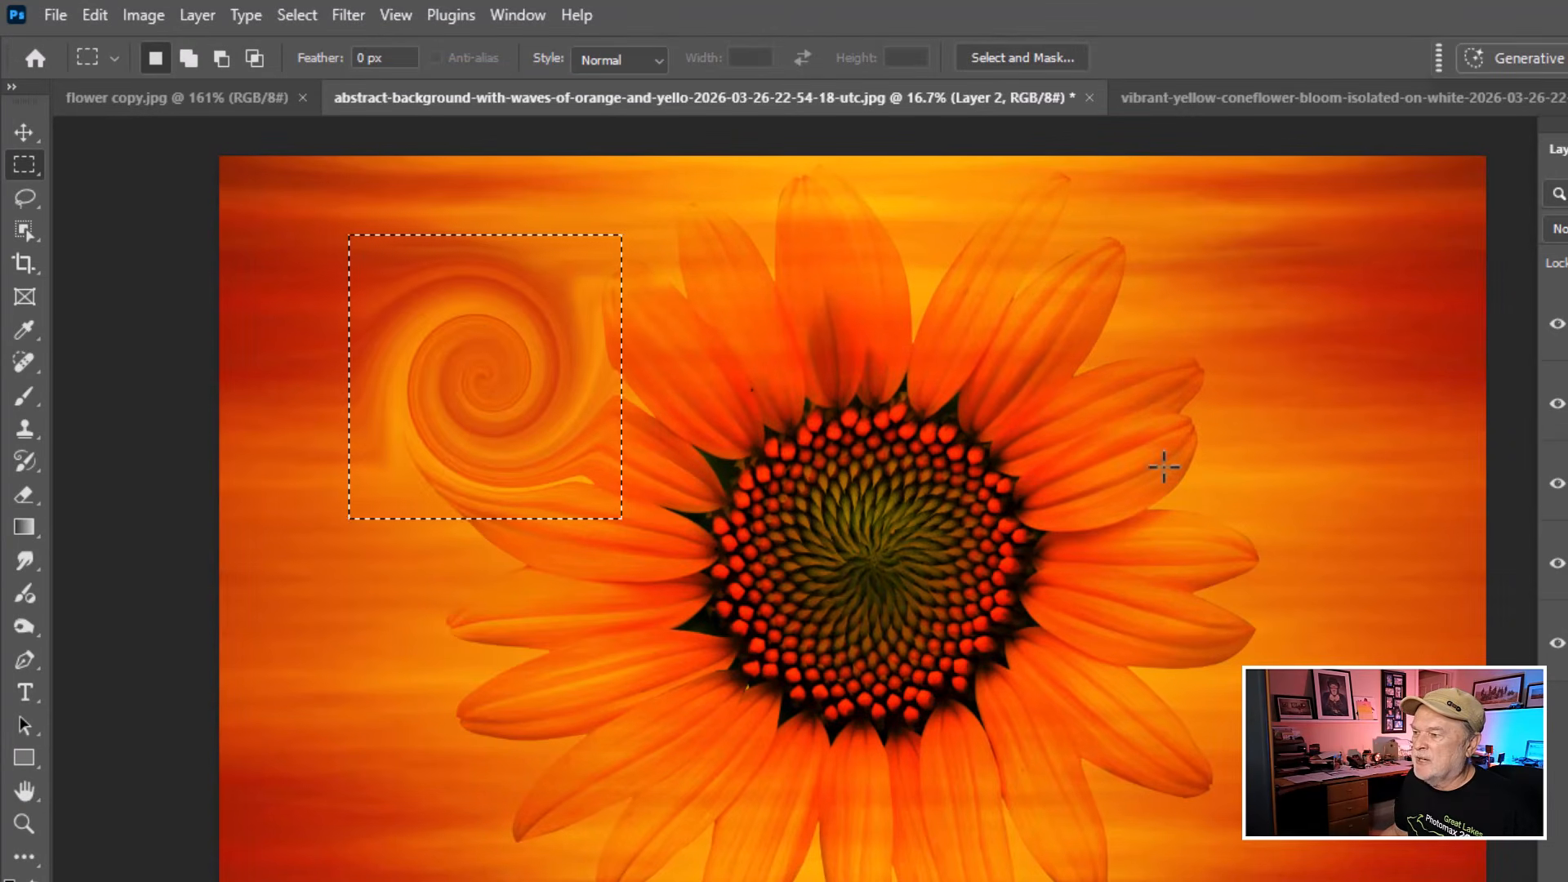
{"action": "left_click_drag", "start_coordinate": [1115, 466], "coordinate": [1278, 618]}
{"action": "left_click", "coordinate": [351, 15]}
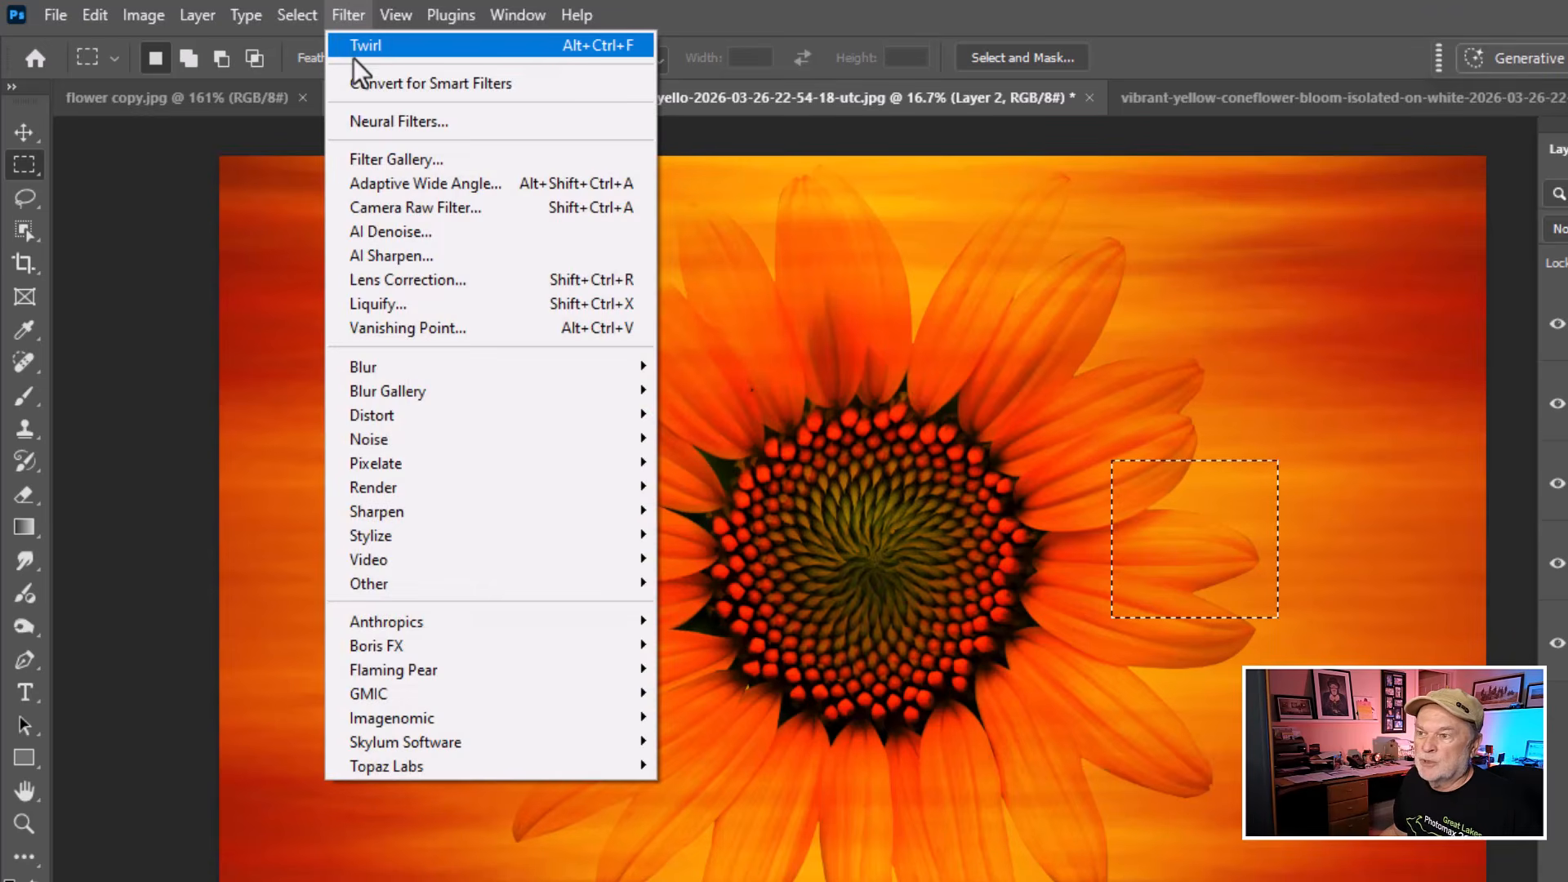
{"action": "left_click", "coordinate": [356, 58]}
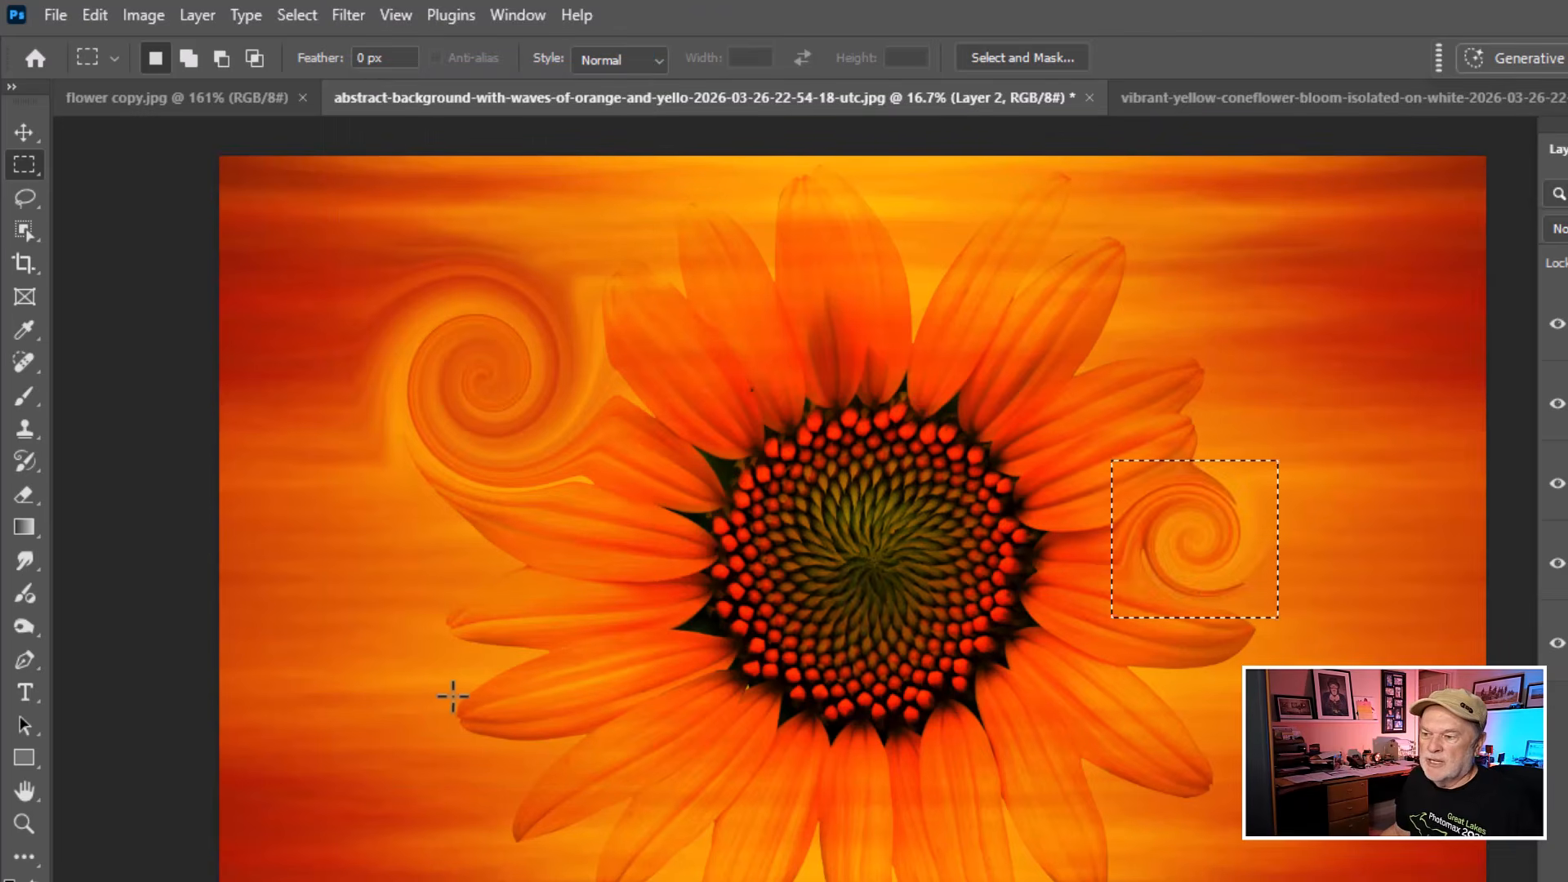
- Reapply Twirl to a rectangular selection over the lower-left petals and a larger one over the lower-right petals, and deselect
{"action": "left_click_drag", "start_coordinate": [526, 731], "coordinate": [714, 881]}
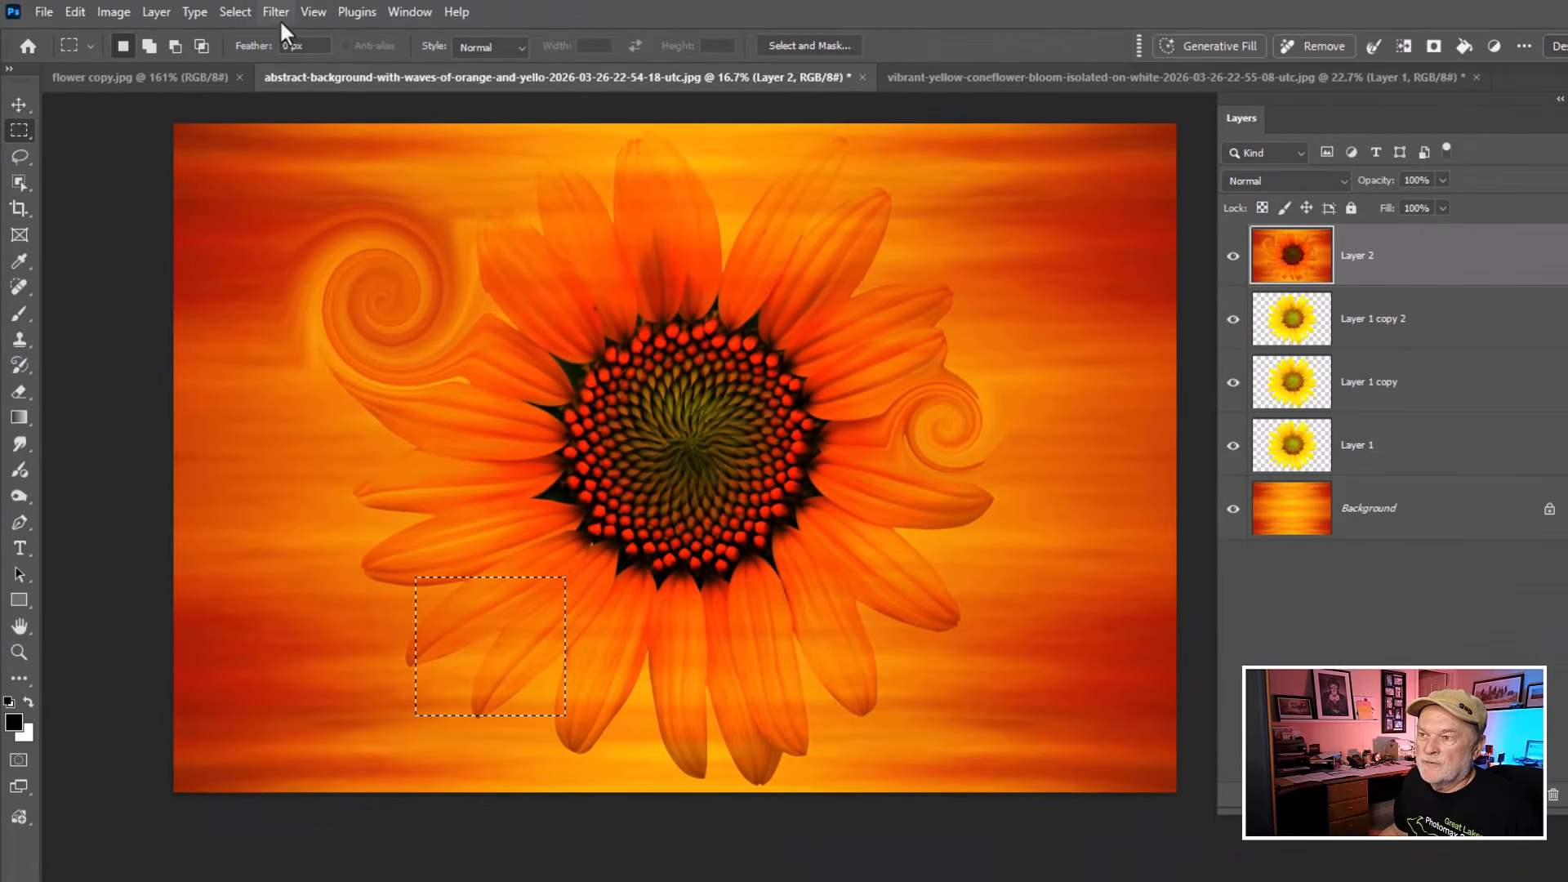
{"action": "left_click", "coordinate": [277, 13]}
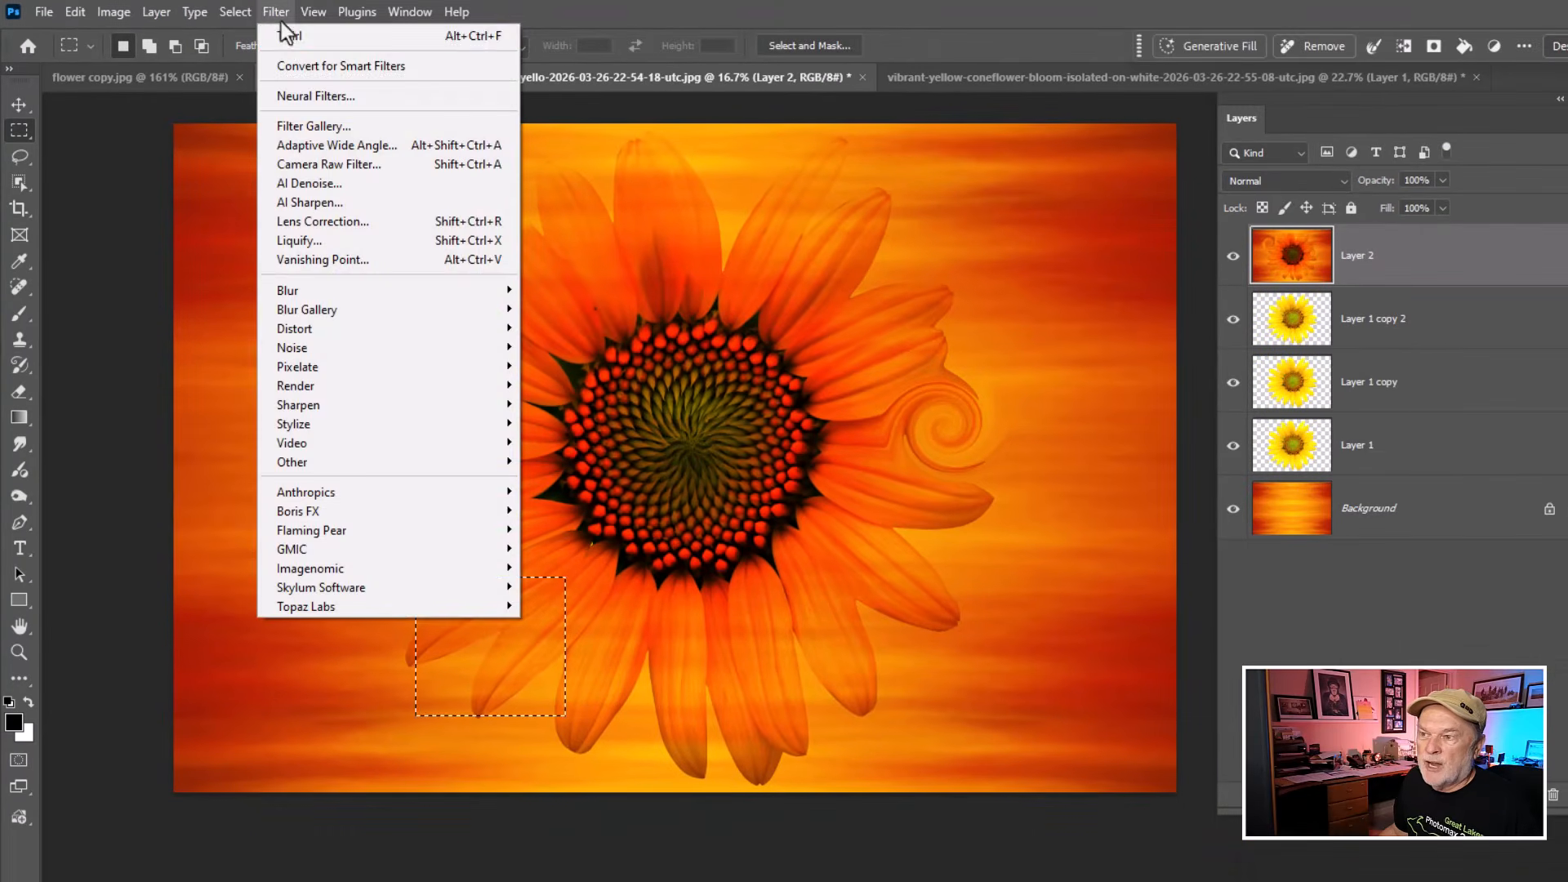
{"action": "left_click", "coordinate": [282, 37]}
{"action": "left_click_drag", "start_coordinate": [698, 499], "coordinate": [985, 775]}
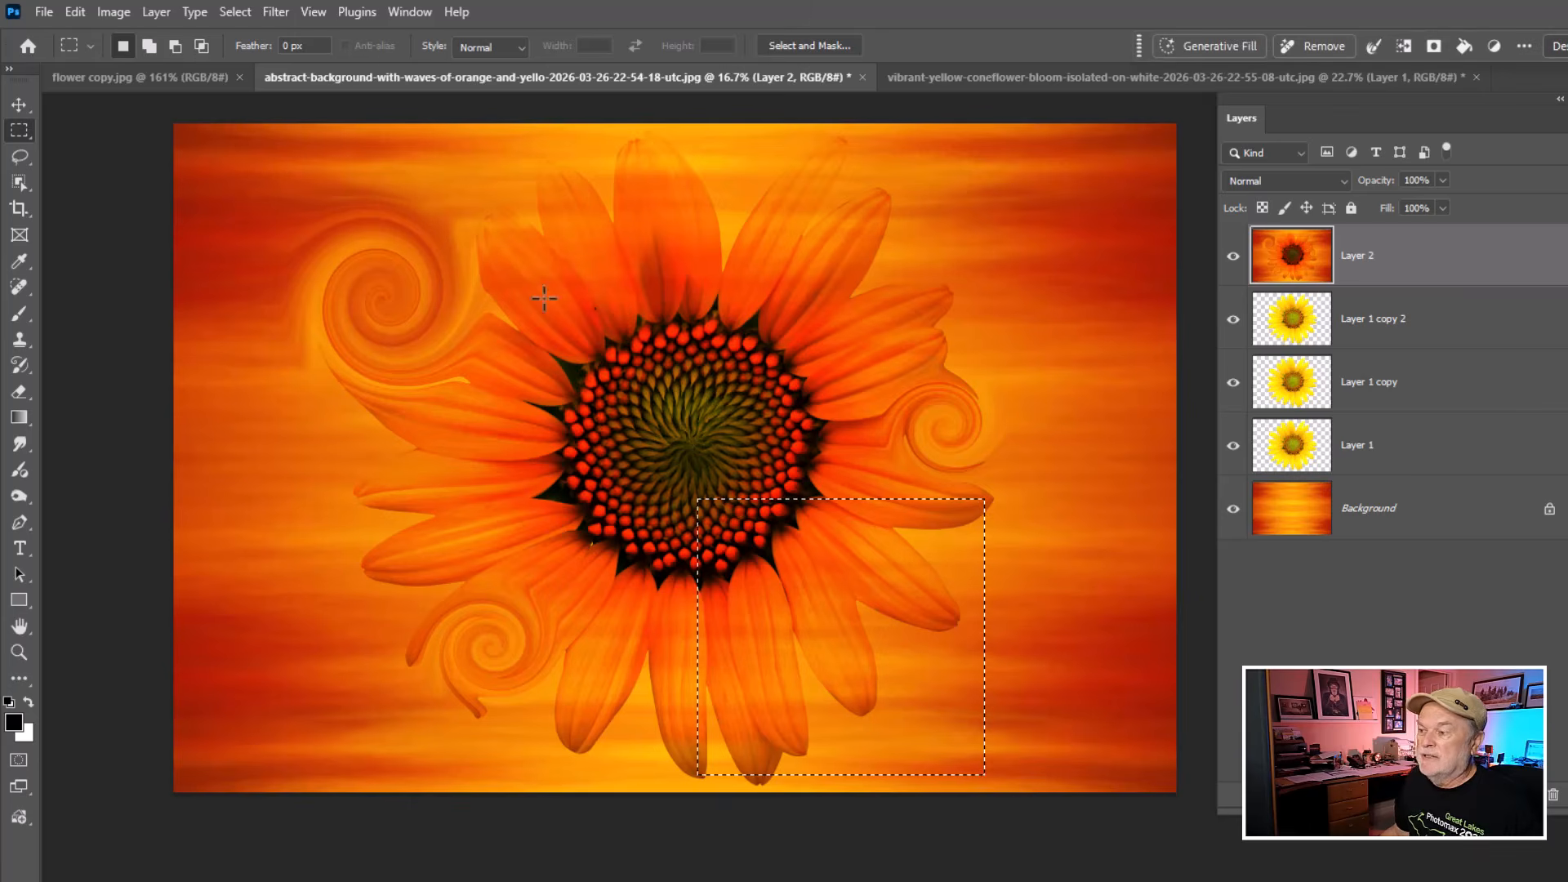
{"action": "left_click", "coordinate": [269, 12]}
{"action": "left_click", "coordinate": [277, 33]}
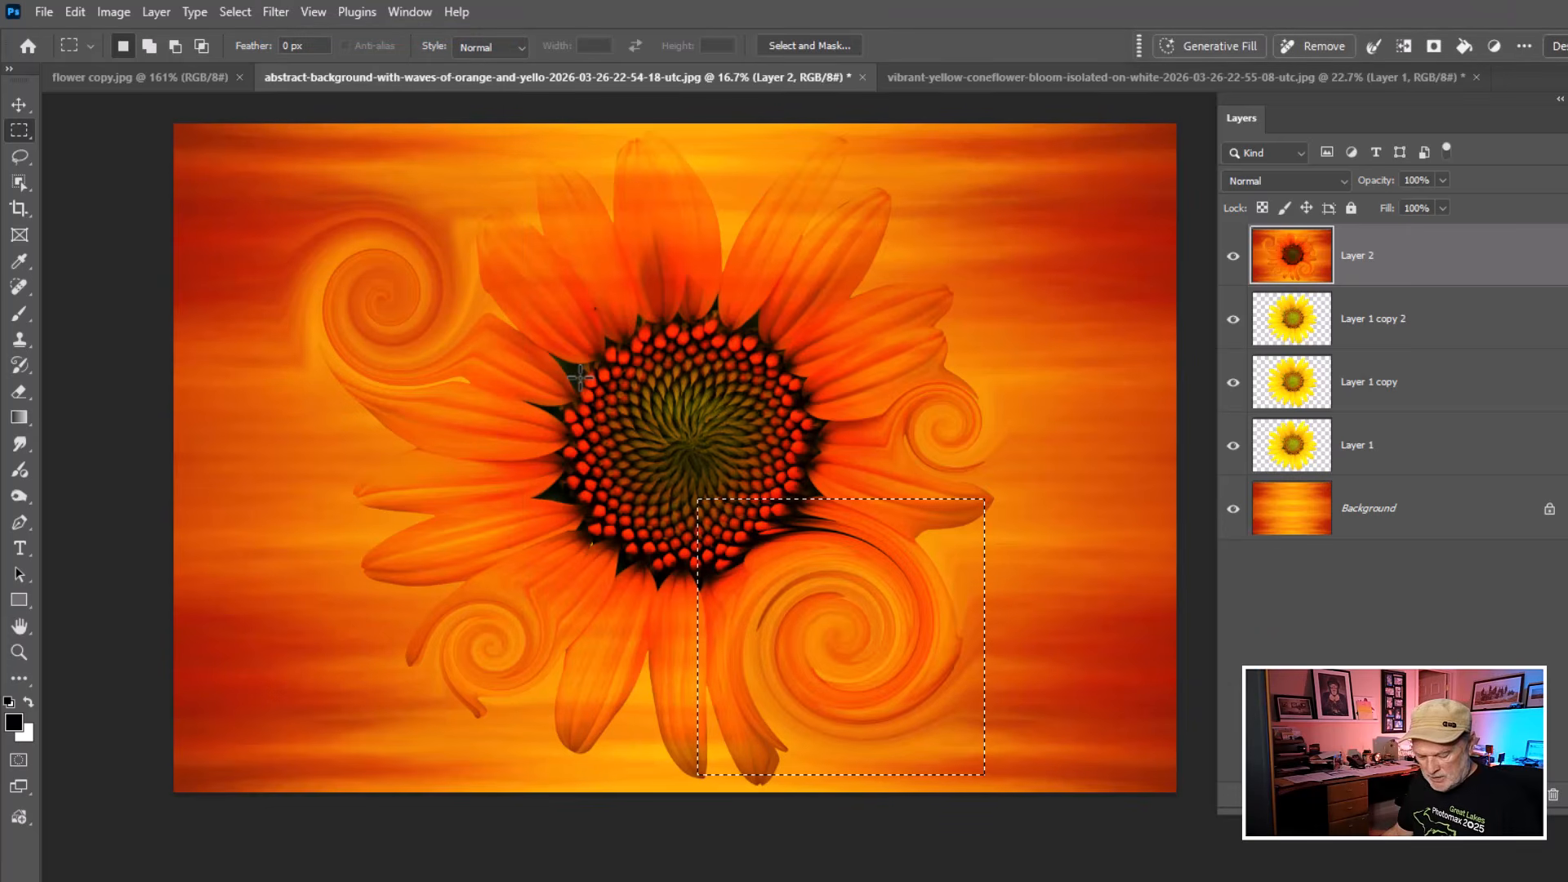
{"action": "key", "text": "ctrl+d"}
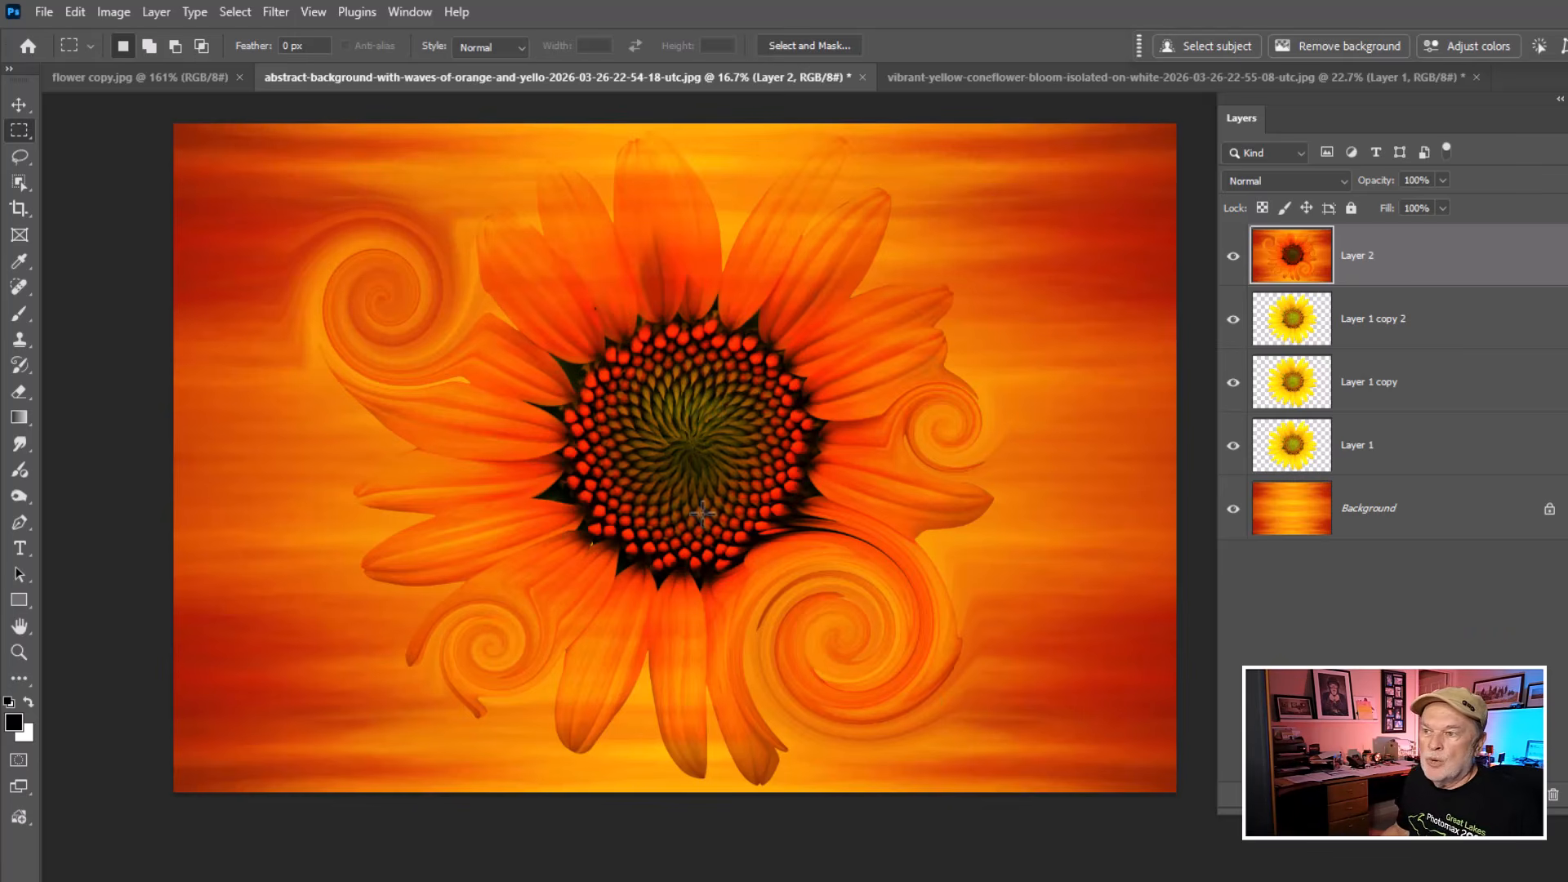
- Try pushing the flower's center and upper-left swirl with Liquify's Forward Warp tool, and discard the changes
{"action": "left_click", "coordinate": [275, 11]}
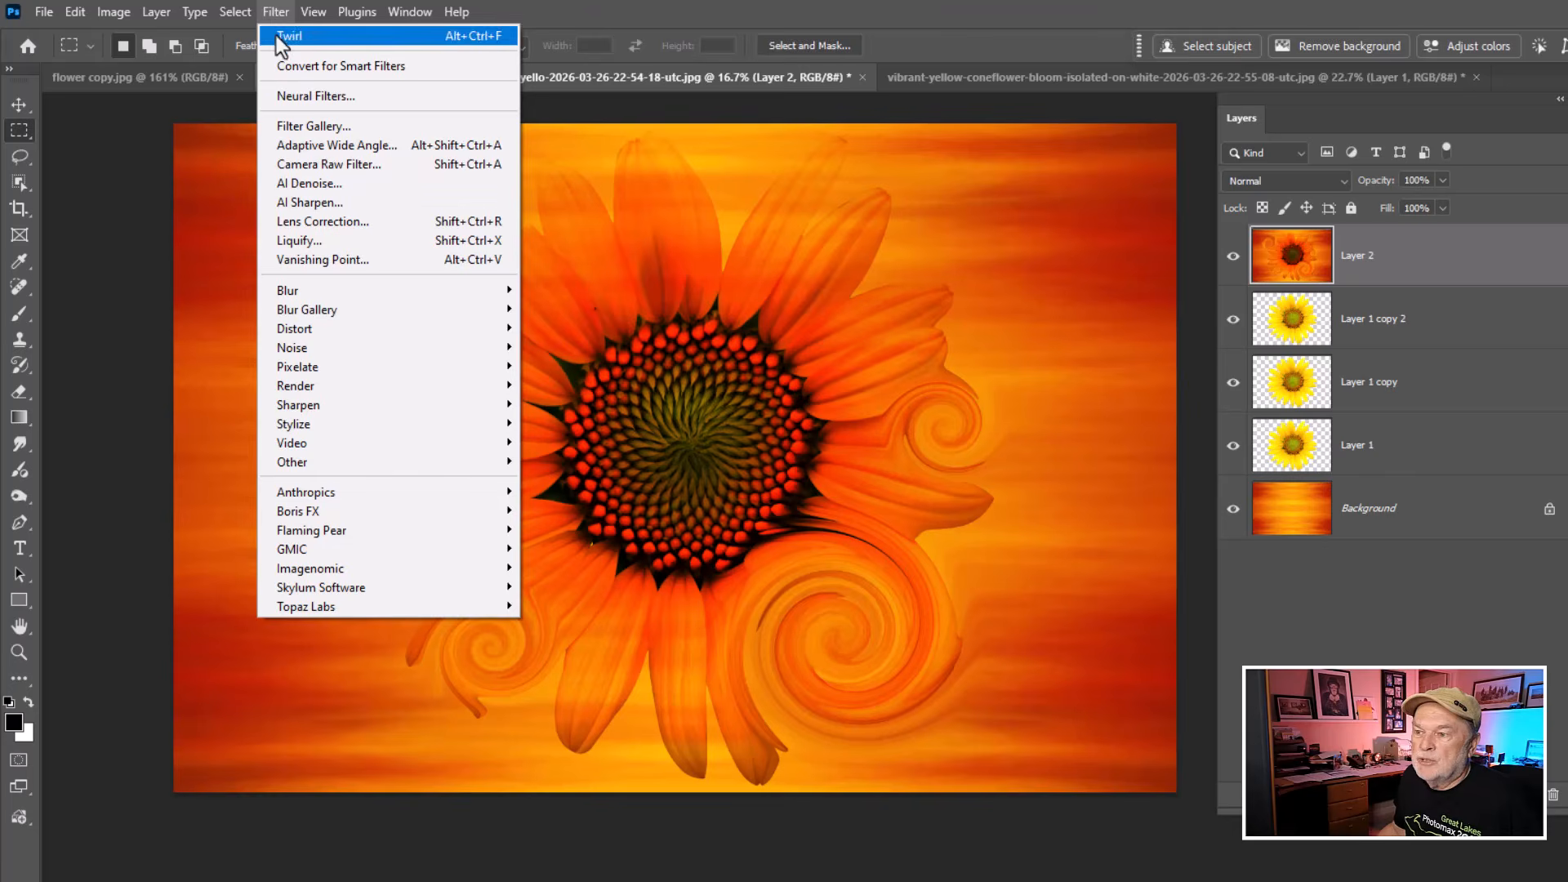
{"action": "left_click", "coordinate": [306, 241]}
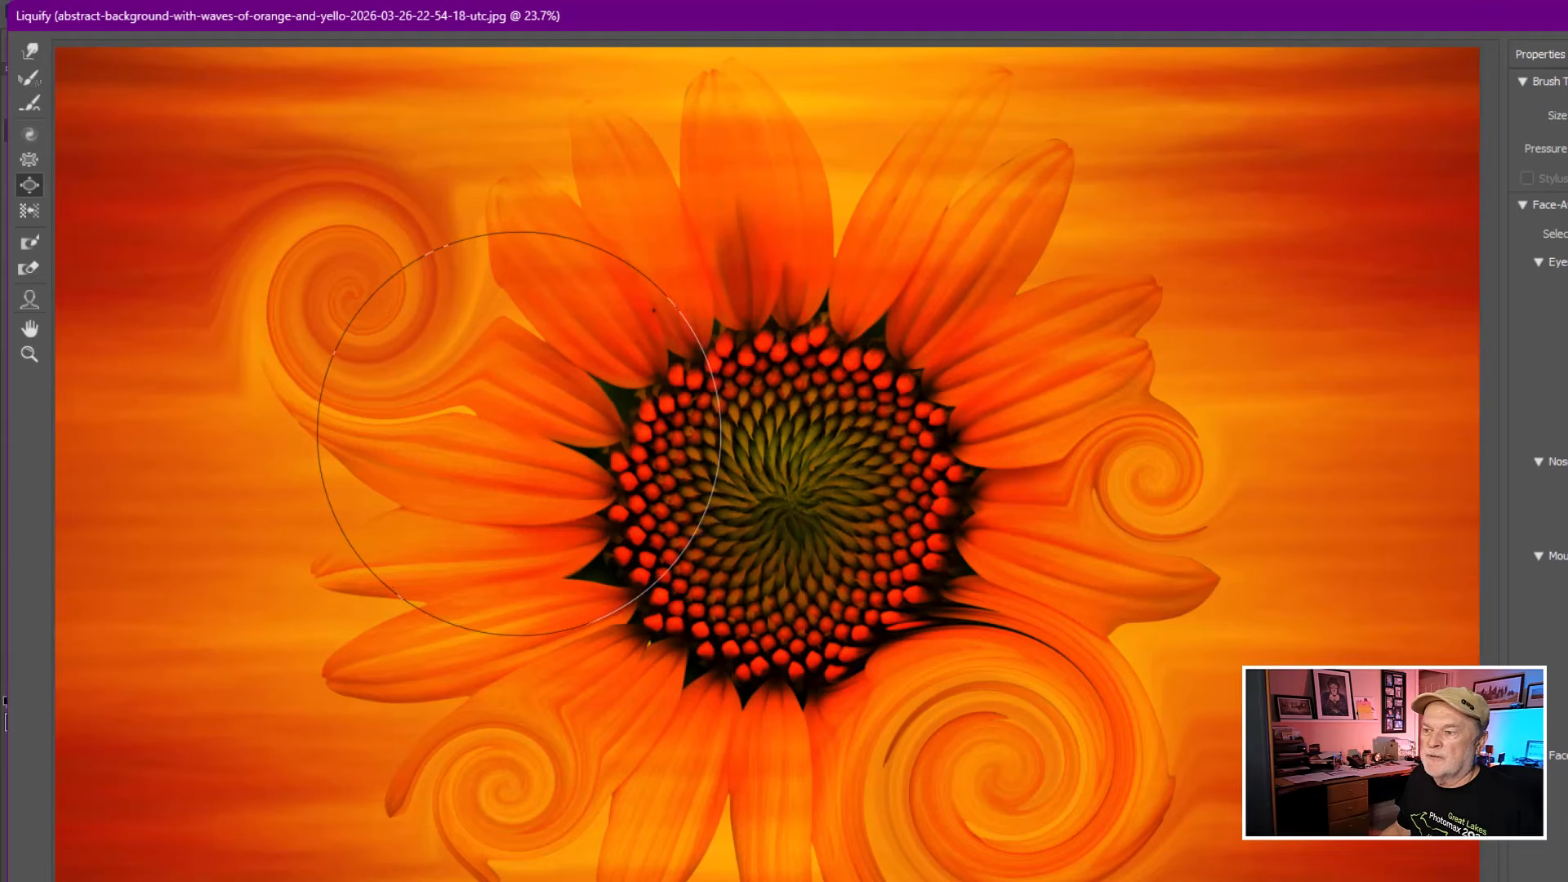
{"action": "left_click", "coordinate": [29, 52]}
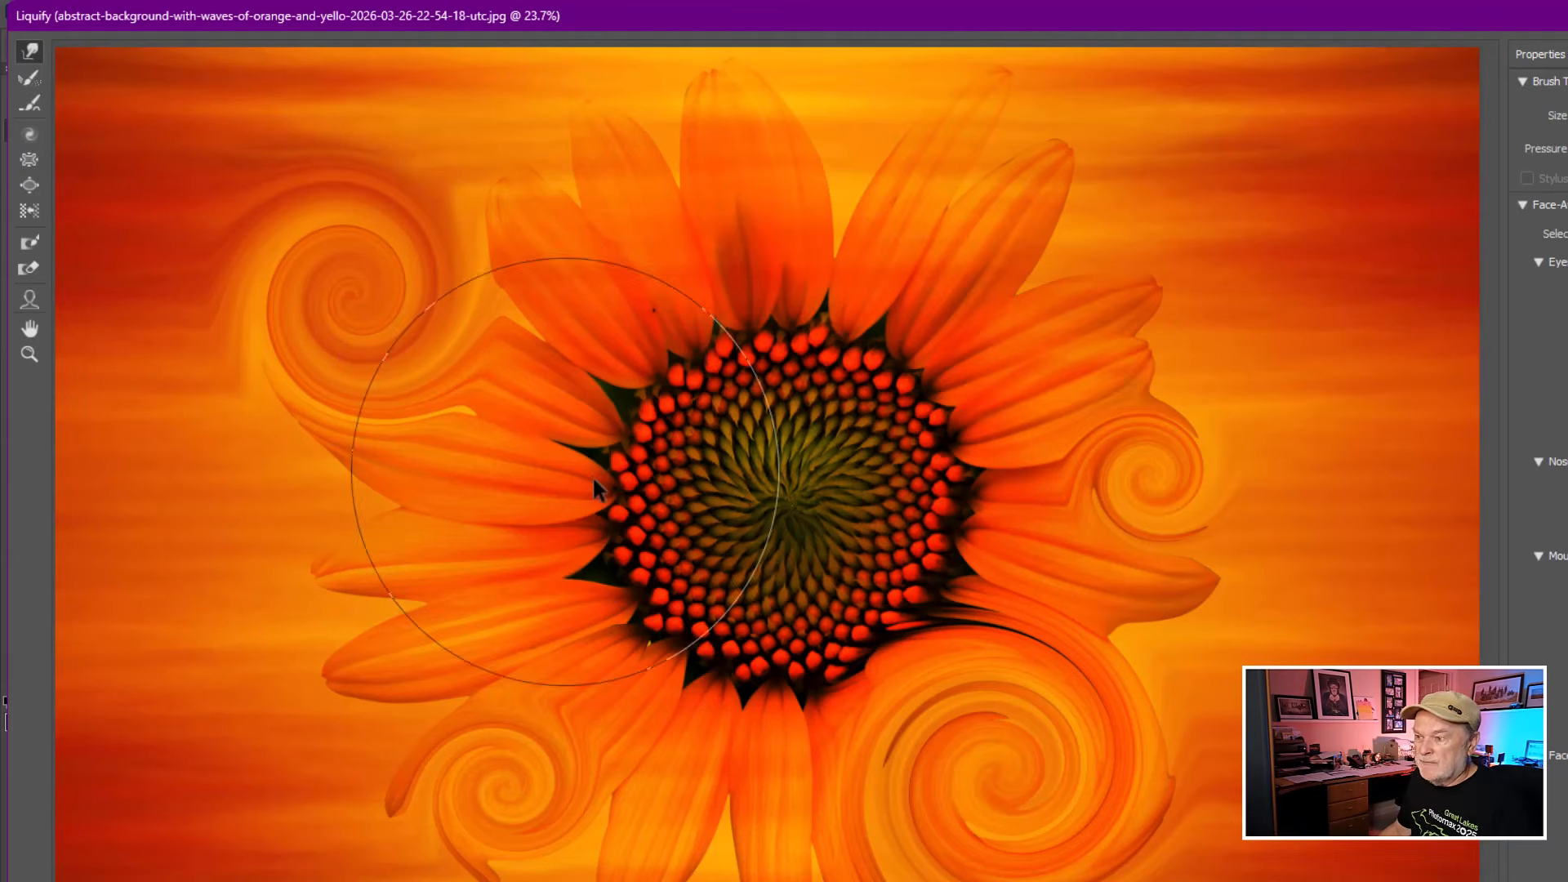
{"action": "mouse_move", "coordinate": [591, 475]}
{"action": "left_mouse_down"}
{"action": "mouse_move", "coordinate": [491, 459]}
{"action": "mouse_move", "coordinate": [497, 482]}
{"action": "mouse_move", "coordinate": [665, 297]}
{"action": "mouse_move", "coordinate": [881, 404]}
{"action": "mouse_move", "coordinate": [939, 504]}
{"action": "mouse_move", "coordinate": [952, 596]}
{"action": "left_mouse_up"}
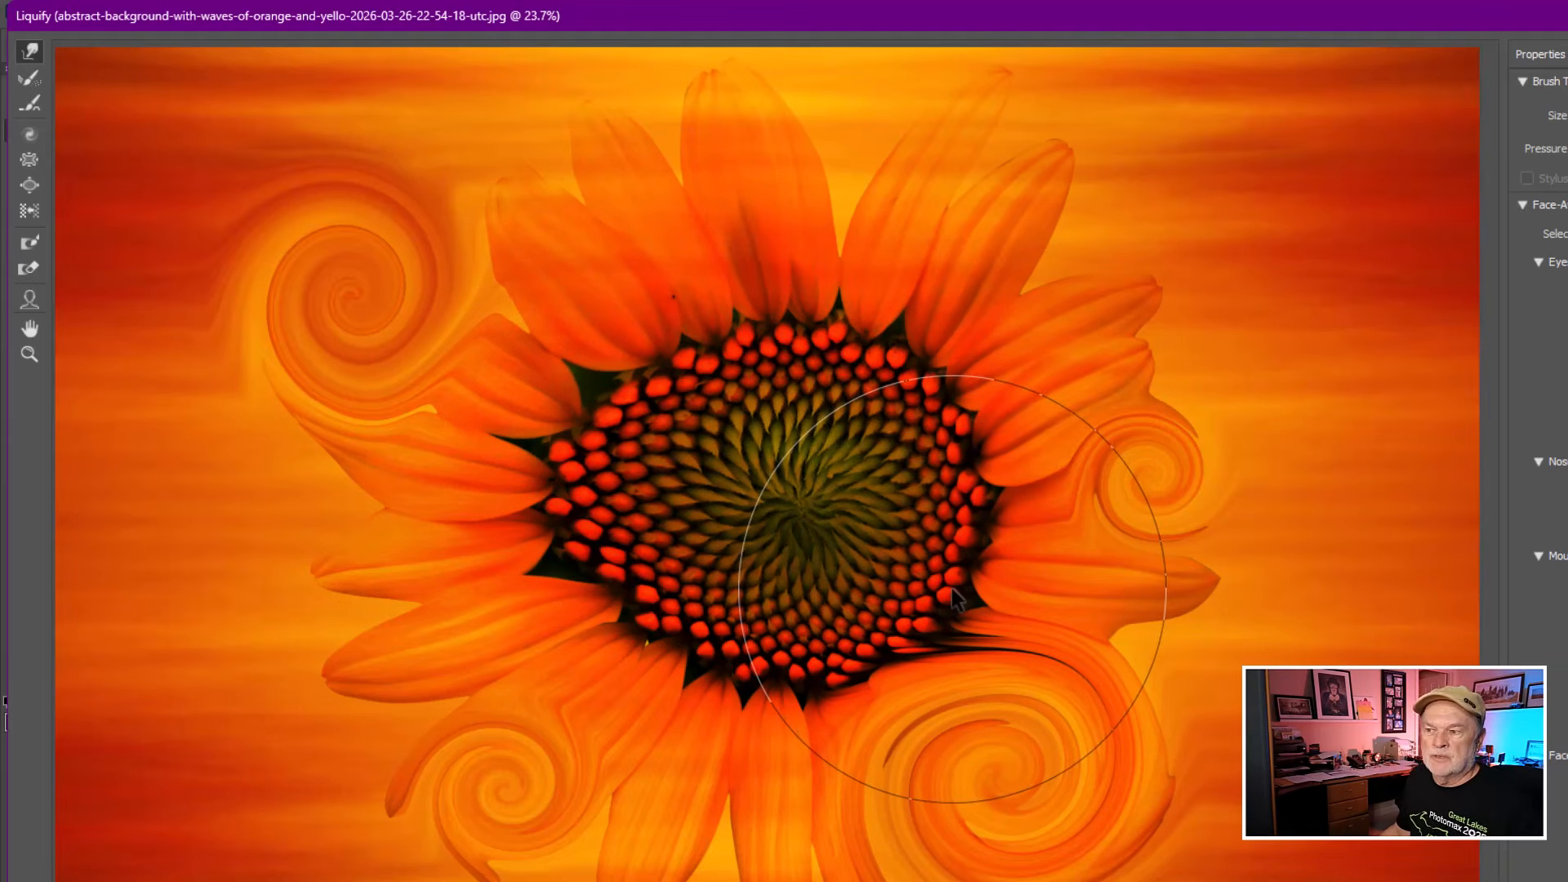
{"action": "left_click_drag", "start_coordinate": [395, 384], "coordinate": [424, 423]}
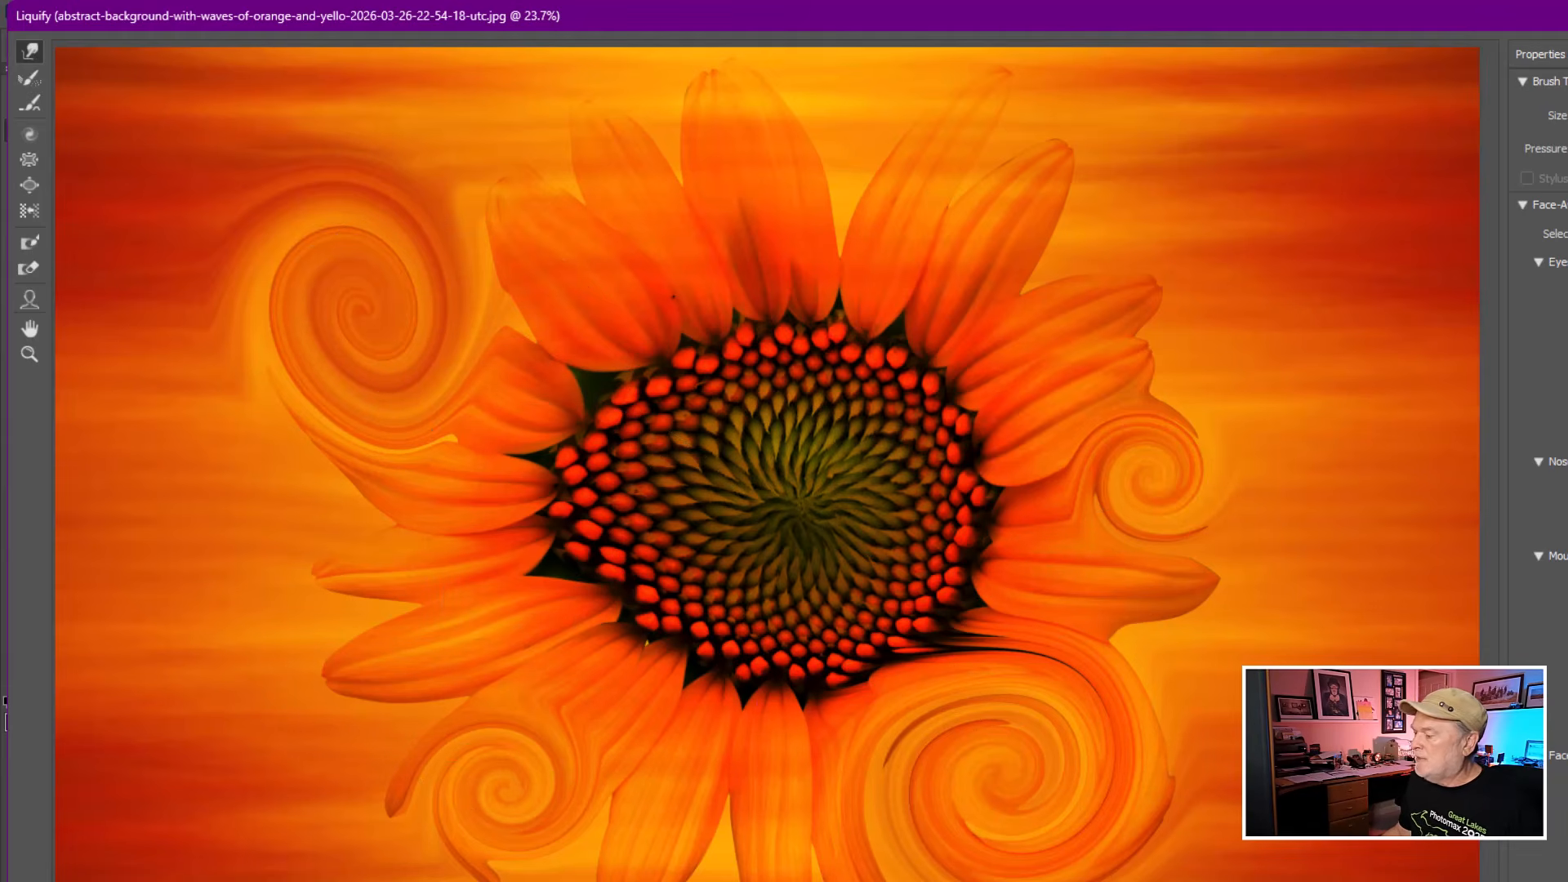
{"action": "key", "text": "Return"}
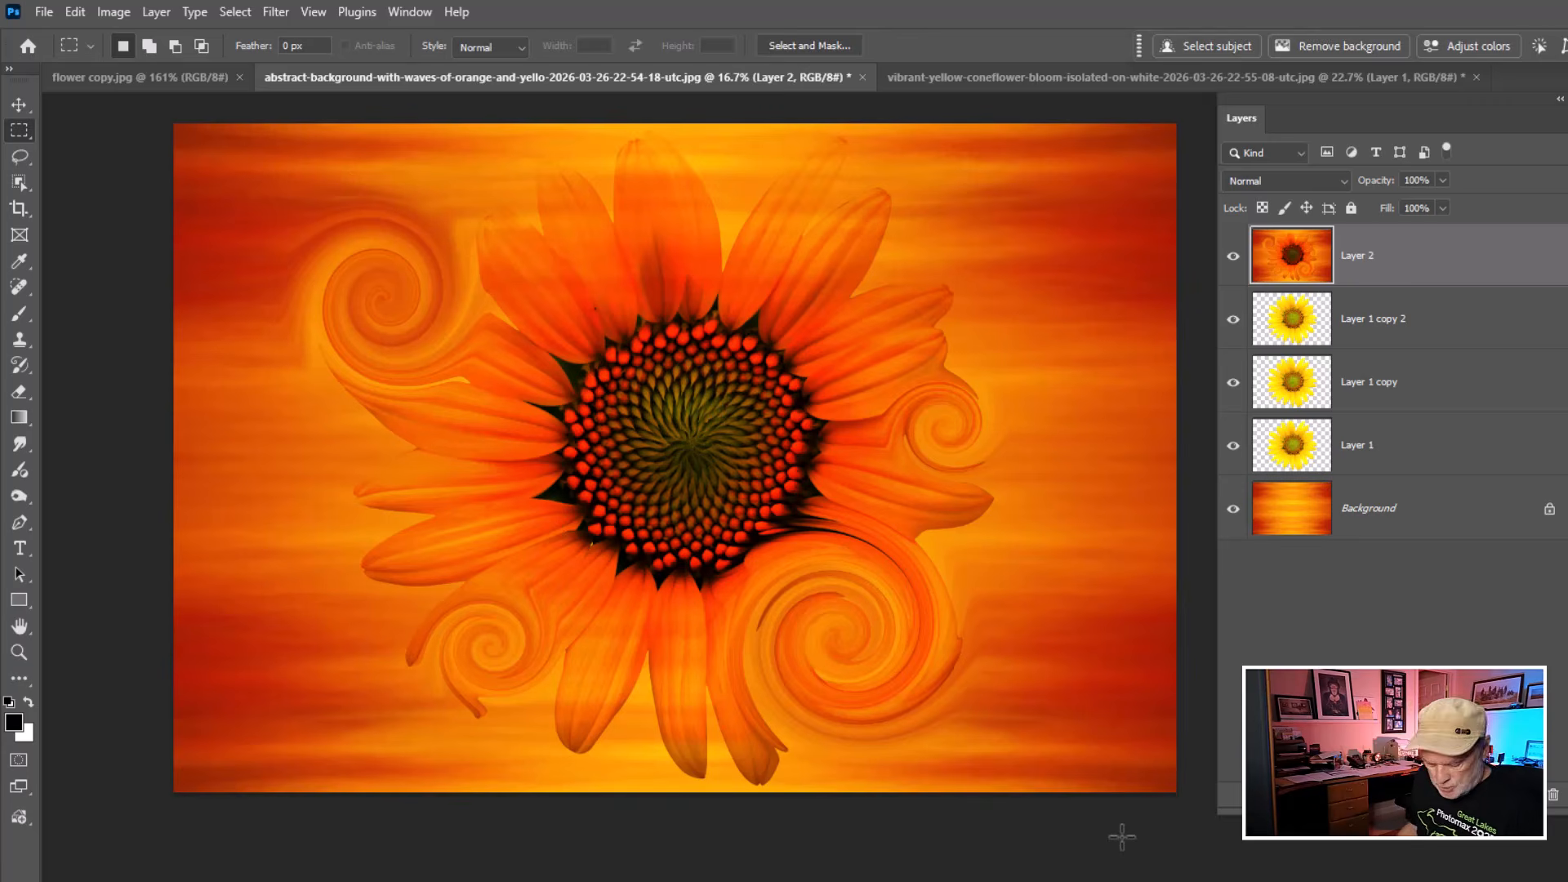
- Start a Warp transform on the merged flower layer and shift the flower's center and upper-left petals slightly
{"action": "key", "text": "ctrl+t"}
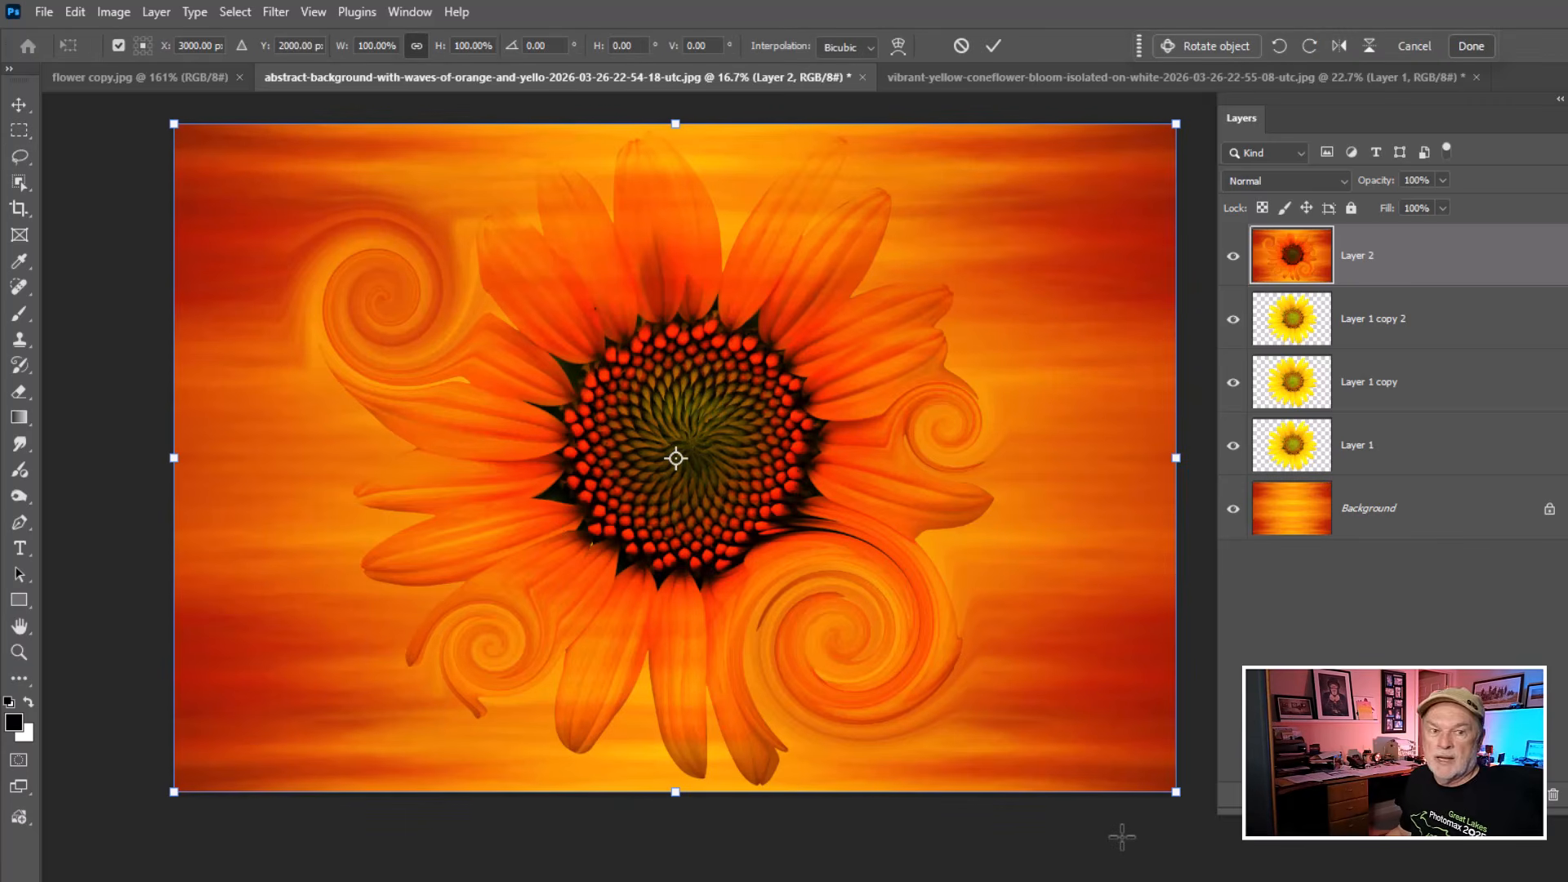
{"action": "right_click", "coordinate": [768, 286]}
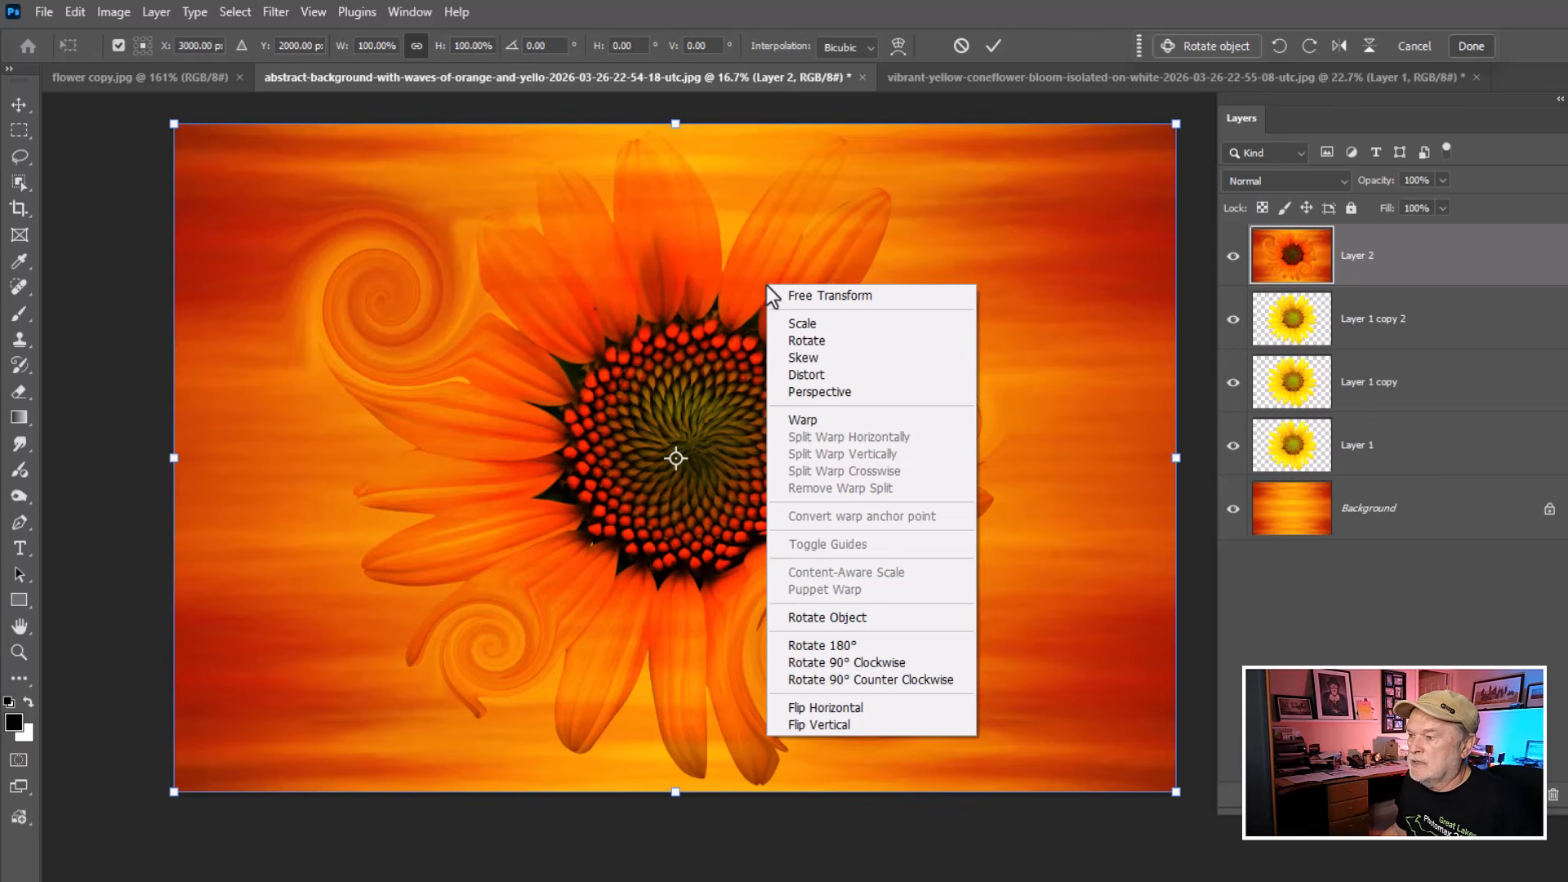
{"action": "left_click", "coordinate": [817, 421]}
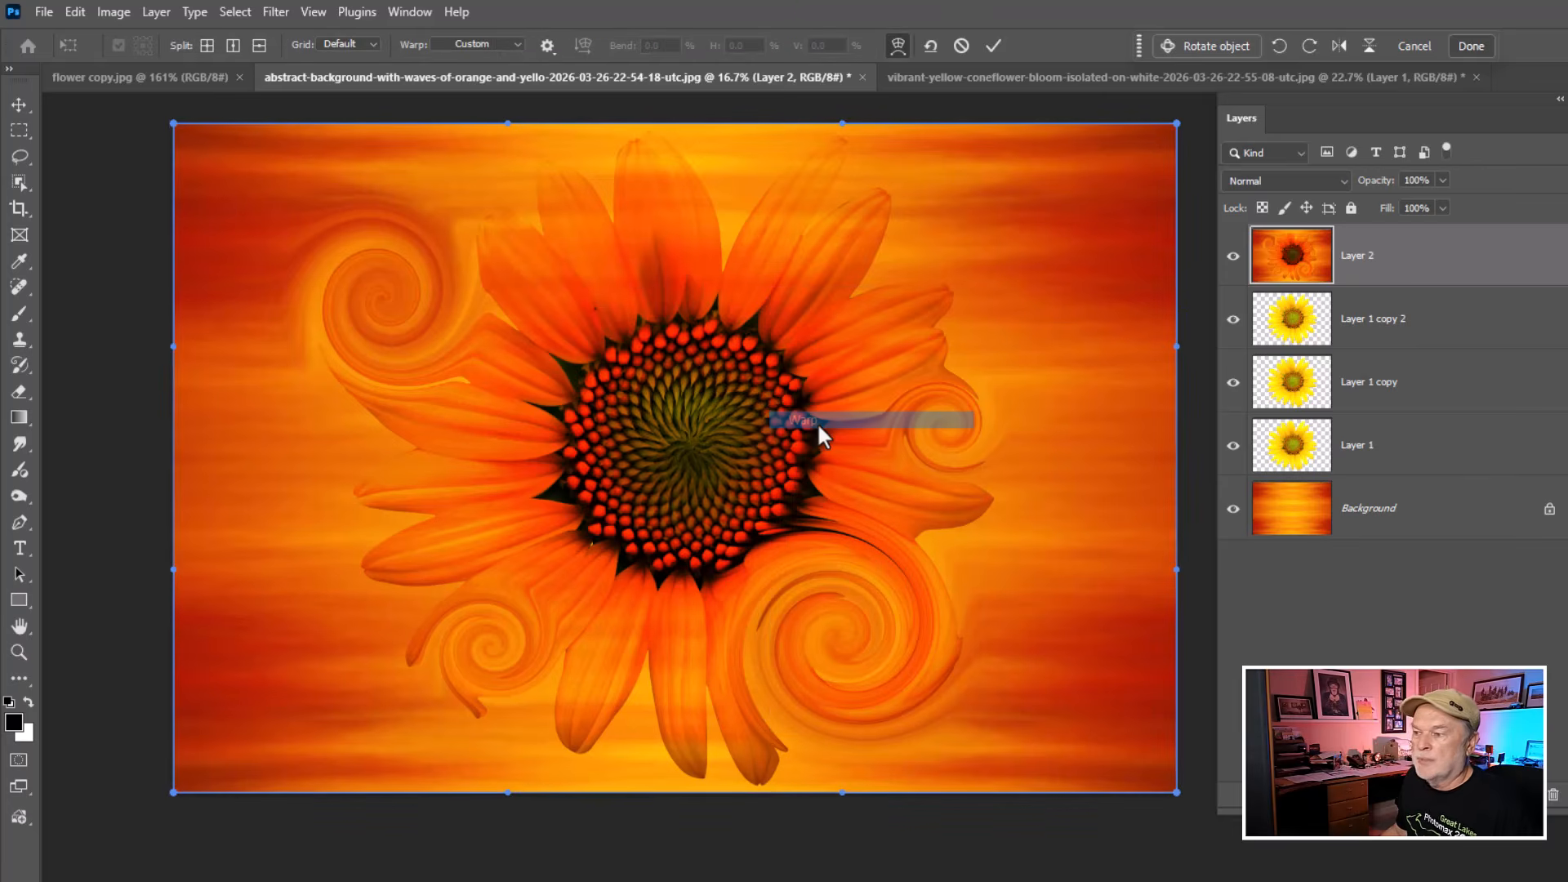
{"action": "left_click_drag", "start_coordinate": [746, 337], "coordinate": [748, 376]}
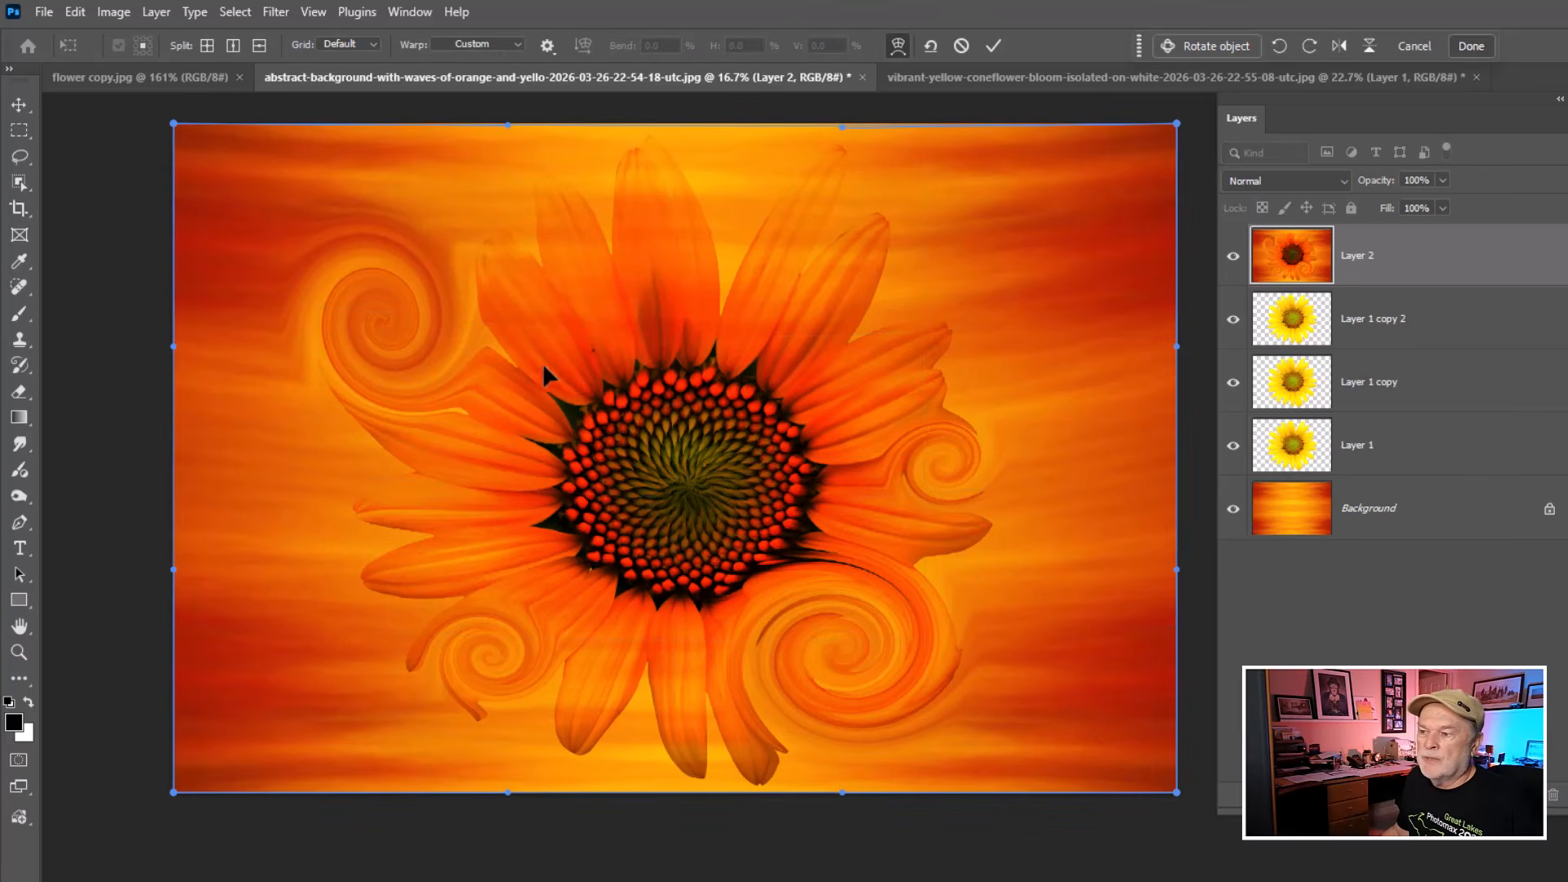
{"action": "left_click_drag", "start_coordinate": [502, 345], "coordinate": [487, 318]}
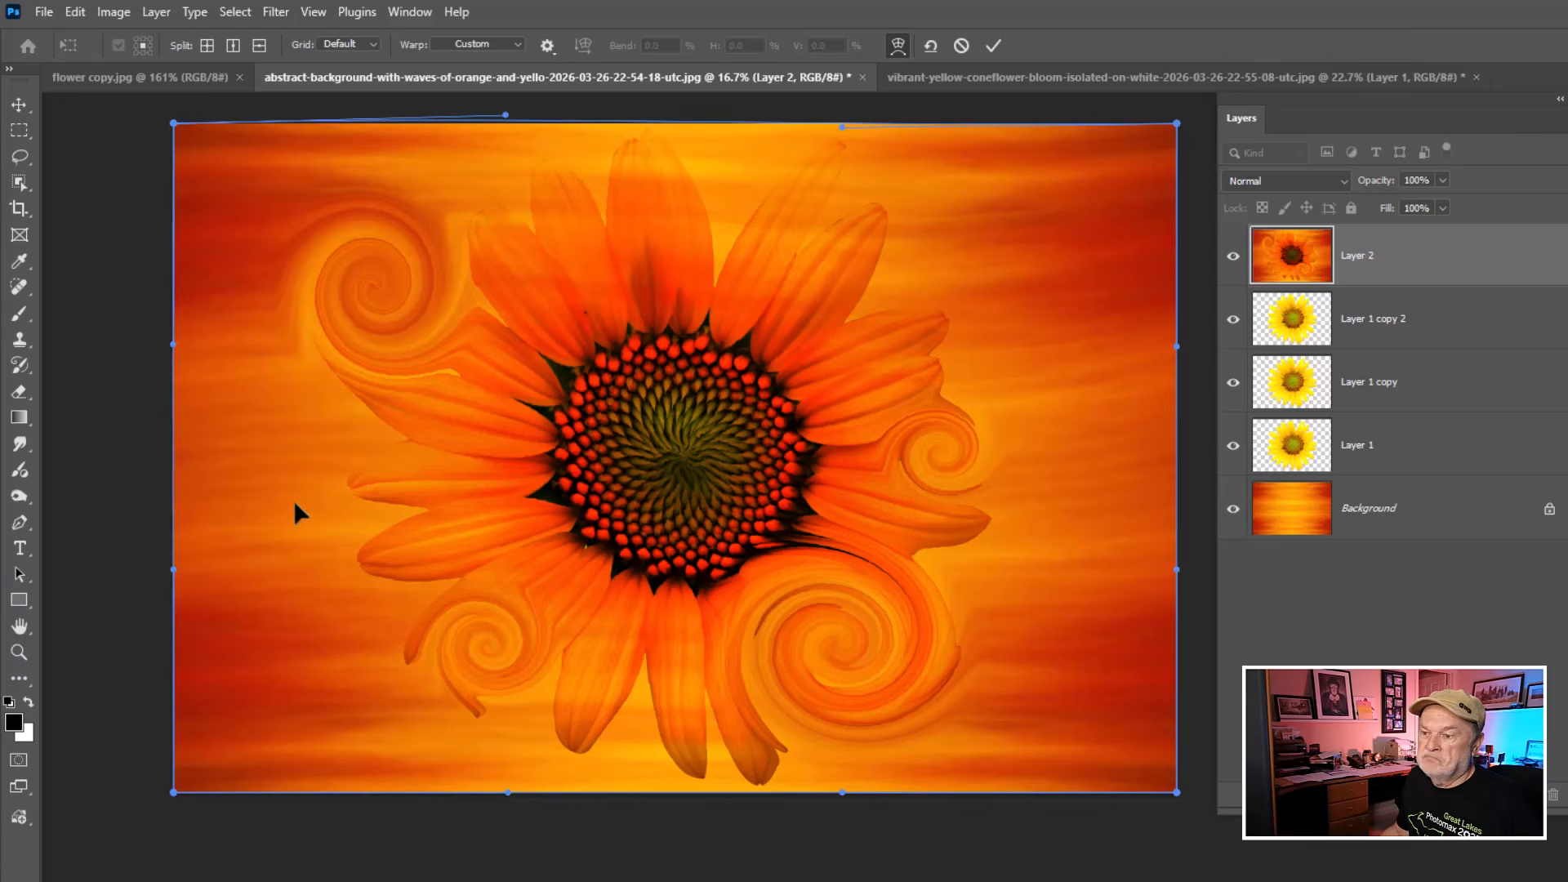
- Pull the left and right sides of the warp outward beyond the canvas edges and apply the transform
{"action": "left_click_drag", "start_coordinate": [293, 500], "coordinate": [64, 590]}
{"action": "left_click_drag", "start_coordinate": [1176, 569], "coordinate": [1315, 594]}
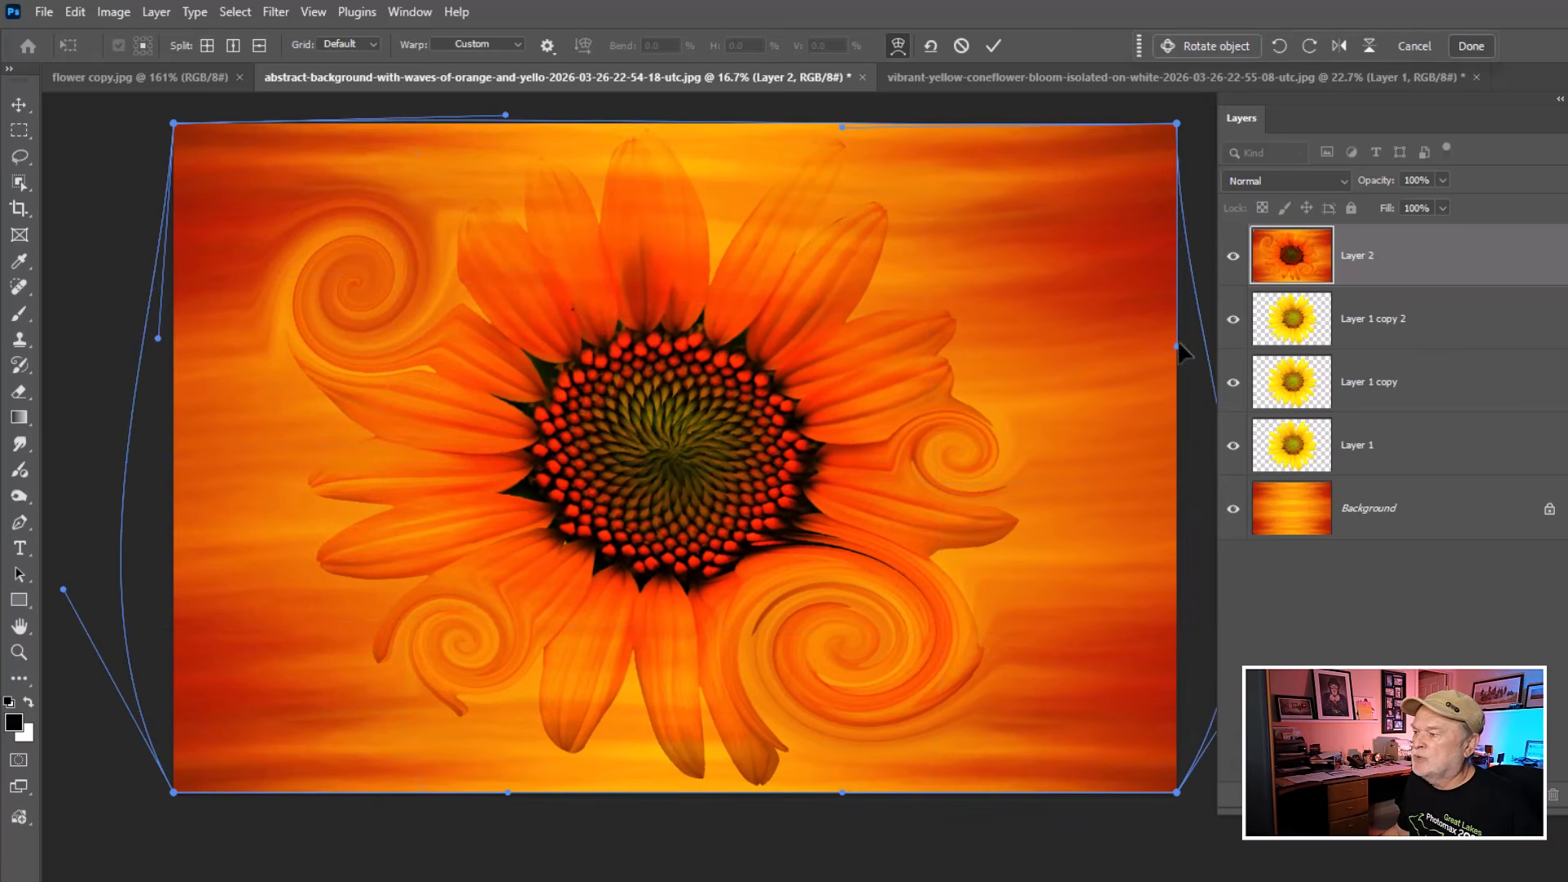
{"action": "left_click_drag", "start_coordinate": [1176, 343], "coordinate": [1248, 260]}
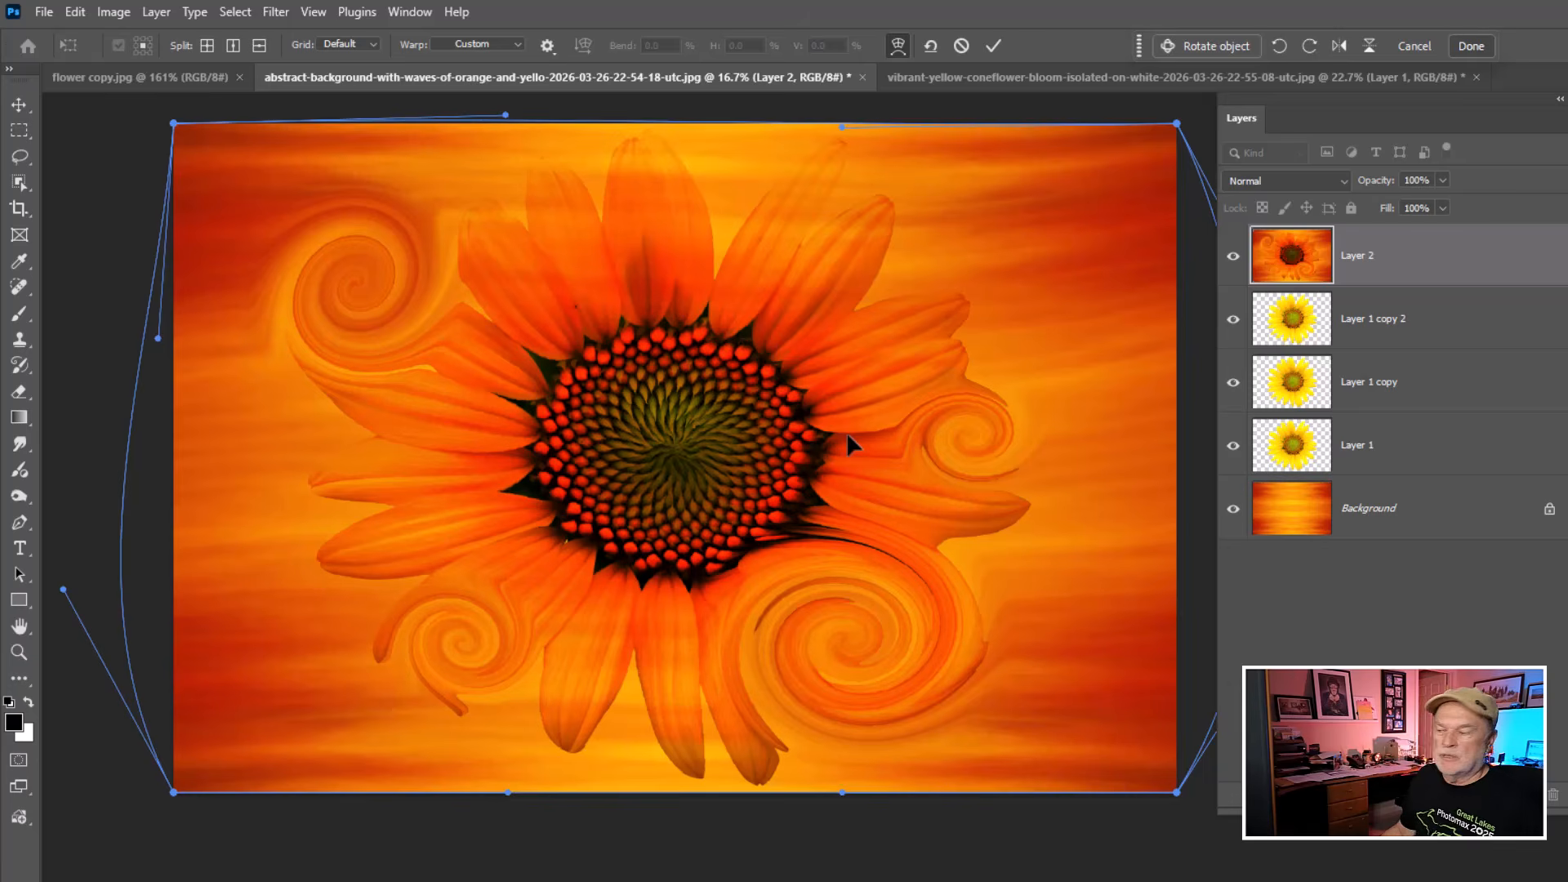
{"action": "key", "text": "Return"}
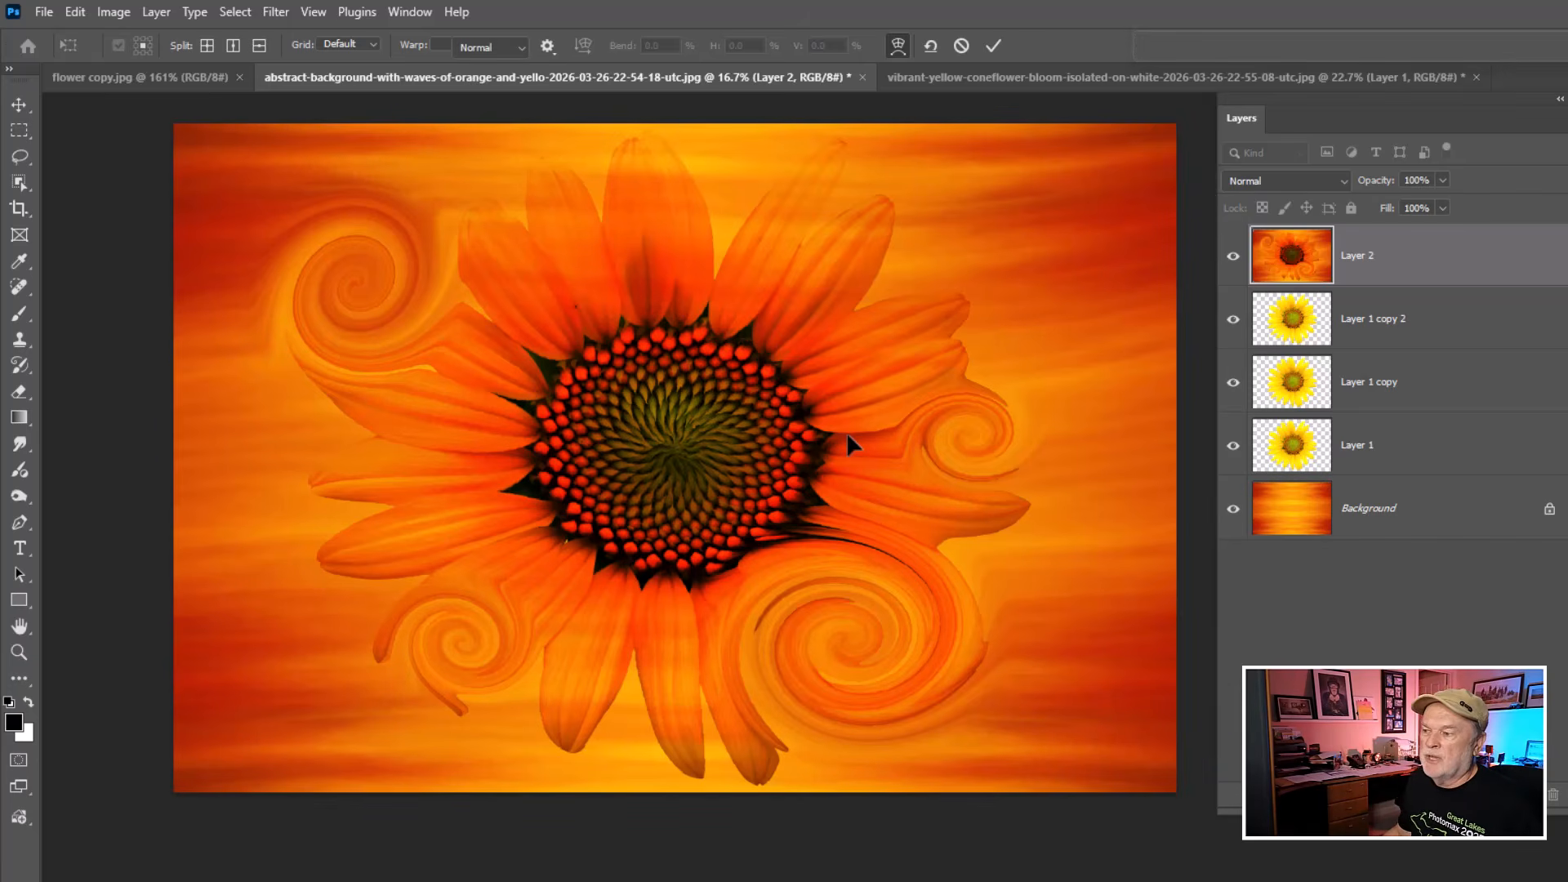